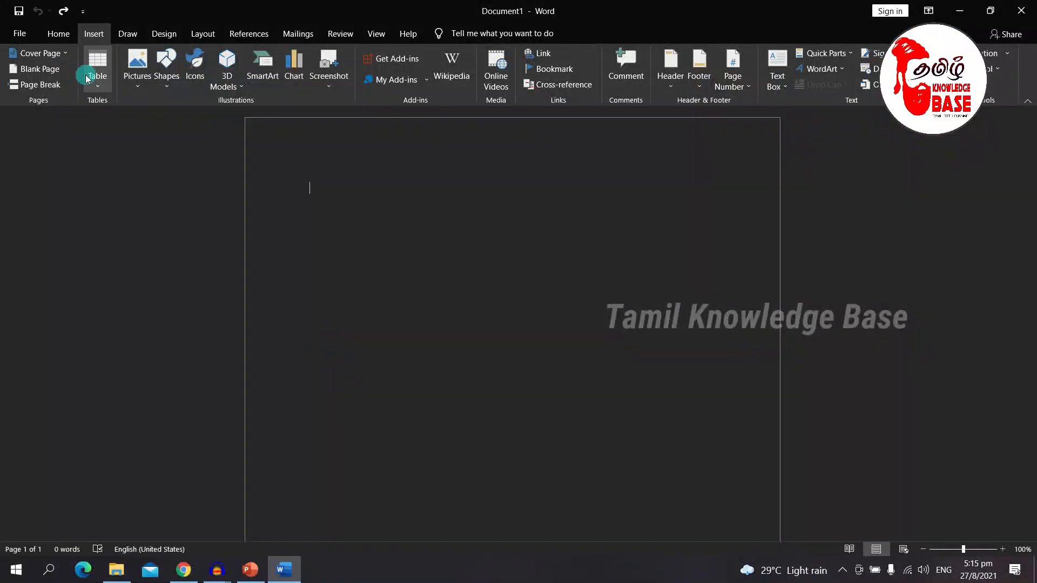
# - Browse the gallery of built-in cover page designs
pyautogui.click(65, 54)
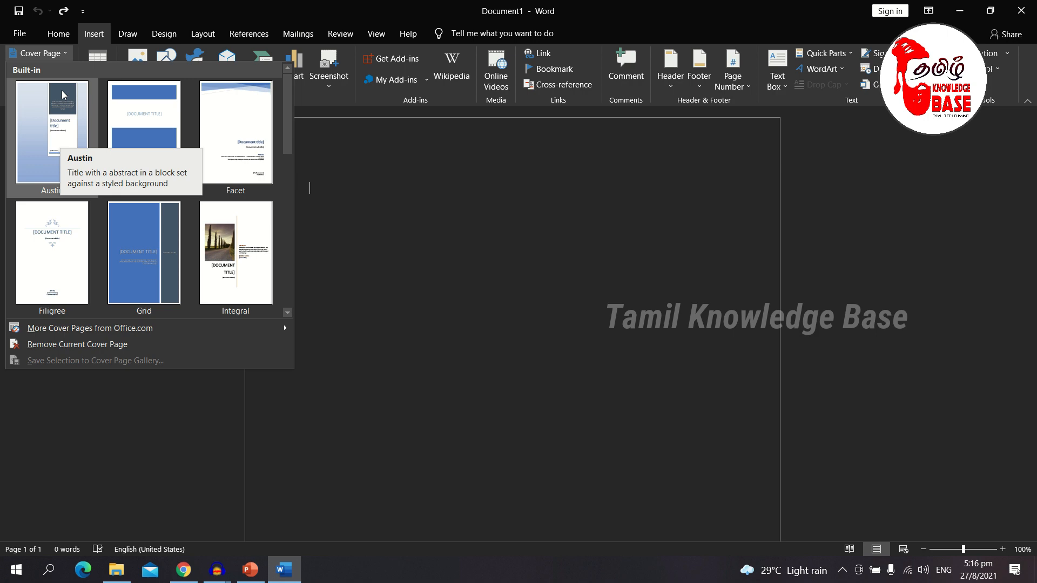
pyautogui.scroll(-3, 64, 95)
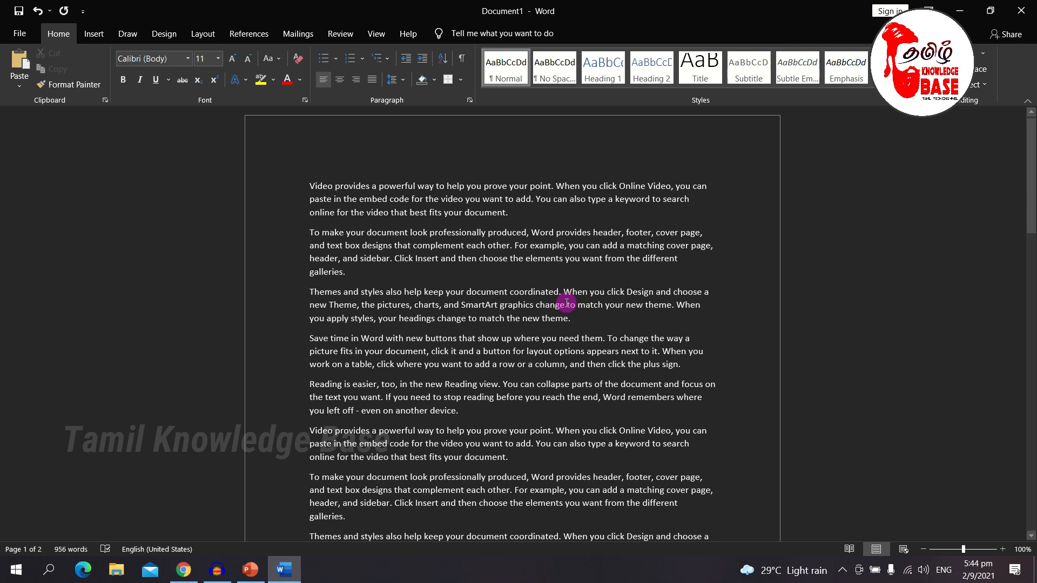
# - Select all the document text and preview a red font color on it without applying the color
pyautogui.moveTo(306, 179); pyautogui.dragTo(460, 292)
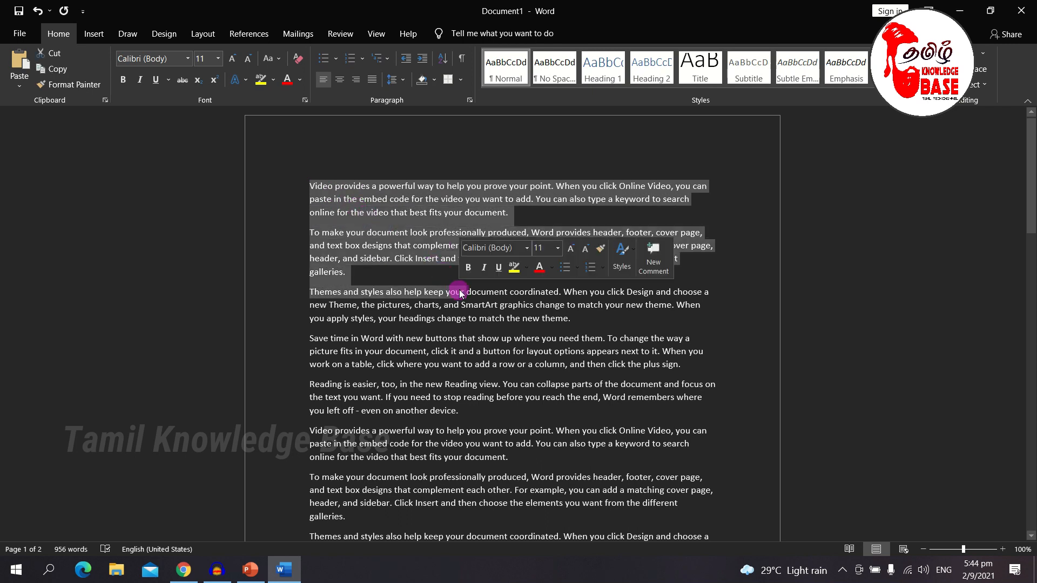
pyautogui.click(515, 332)
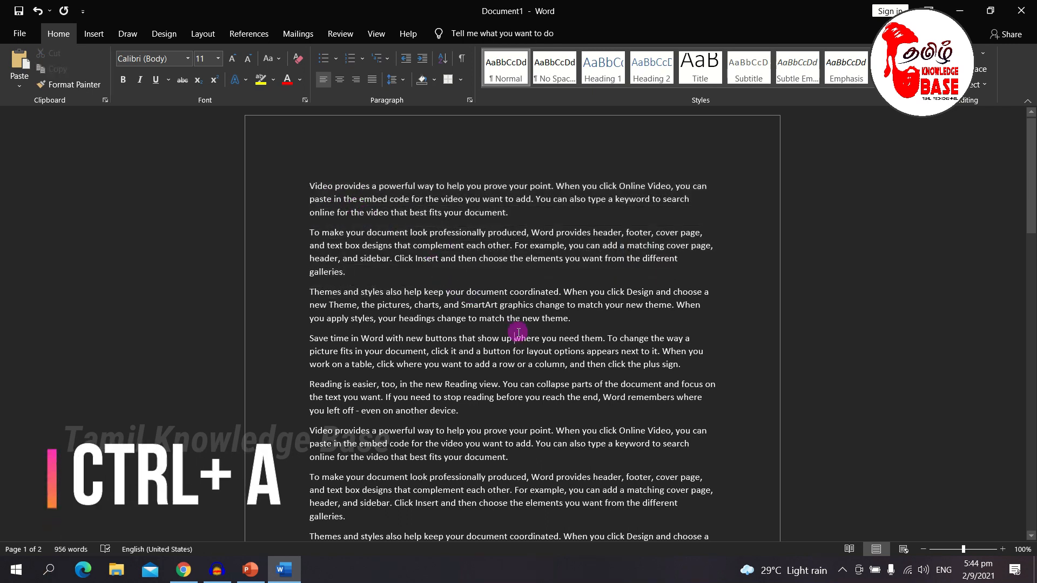
pyautogui.hotkey('ctrl', 'a')
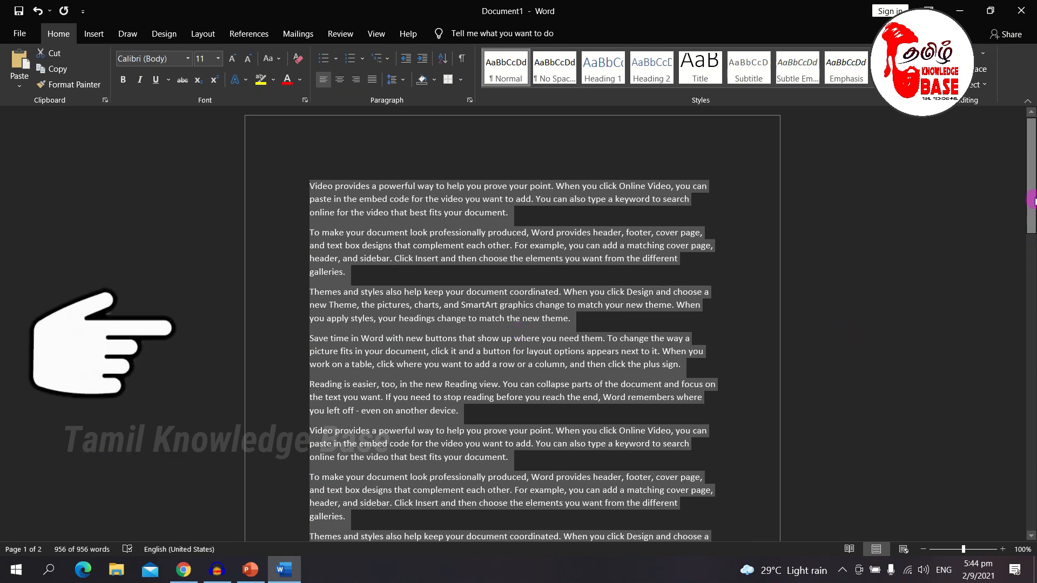
pyautogui.rightClick(476, 213)
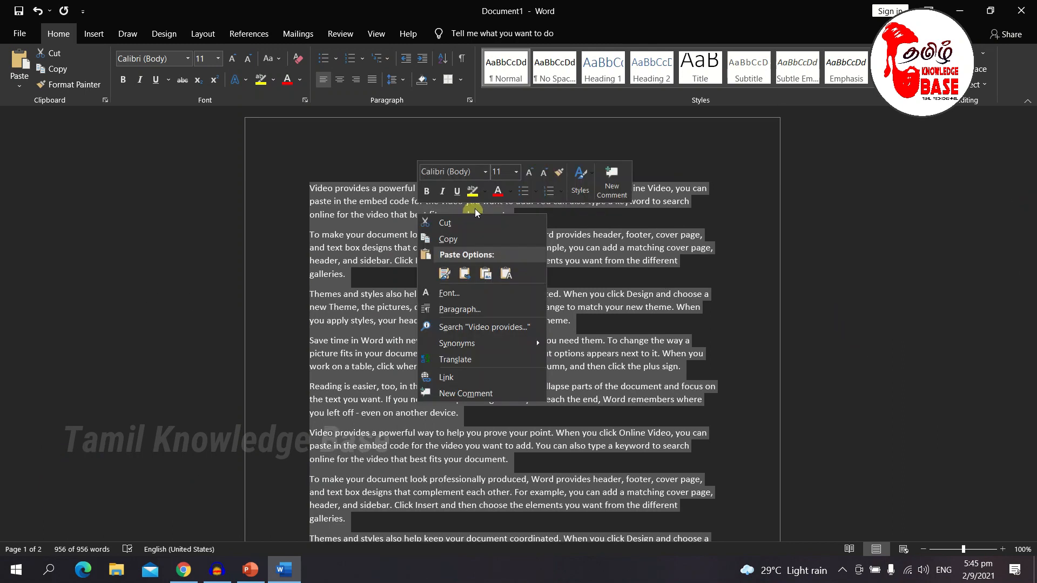
pyautogui.click(510, 192)
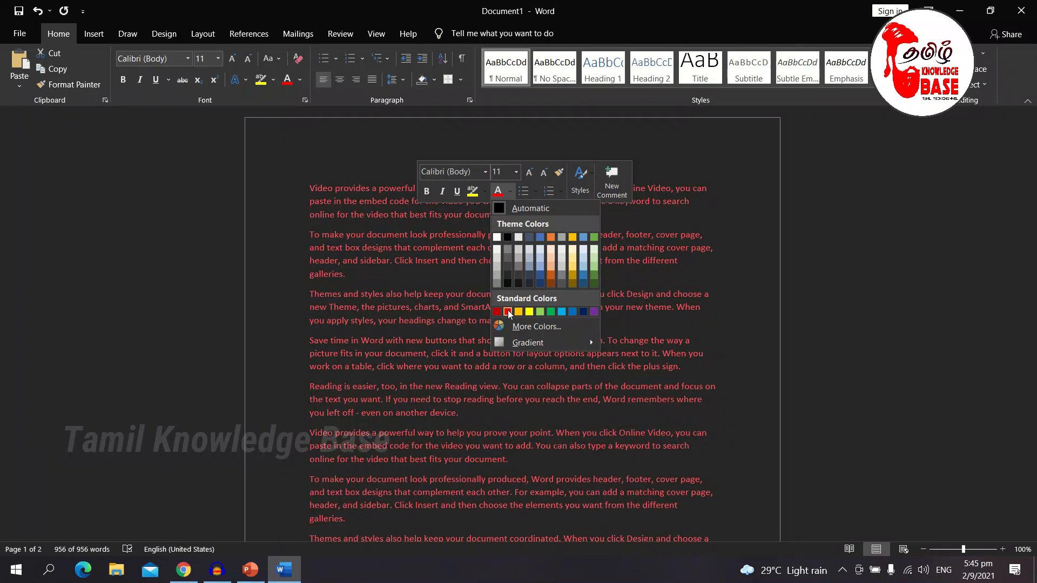
pyautogui.click(201, 249)
pyautogui.click(303, 270)
pyautogui.click(286, 265)
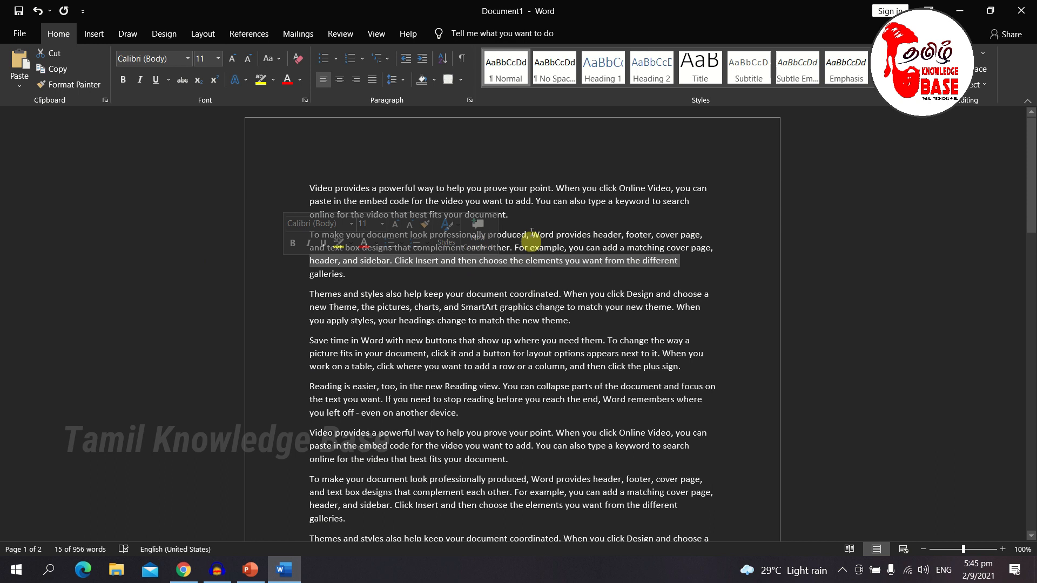
# - Select the entire document text once more and clear the selection
pyautogui.click(536, 174)
pyautogui.click(719, 283)
pyautogui.hotkey('ctrl', 'a')
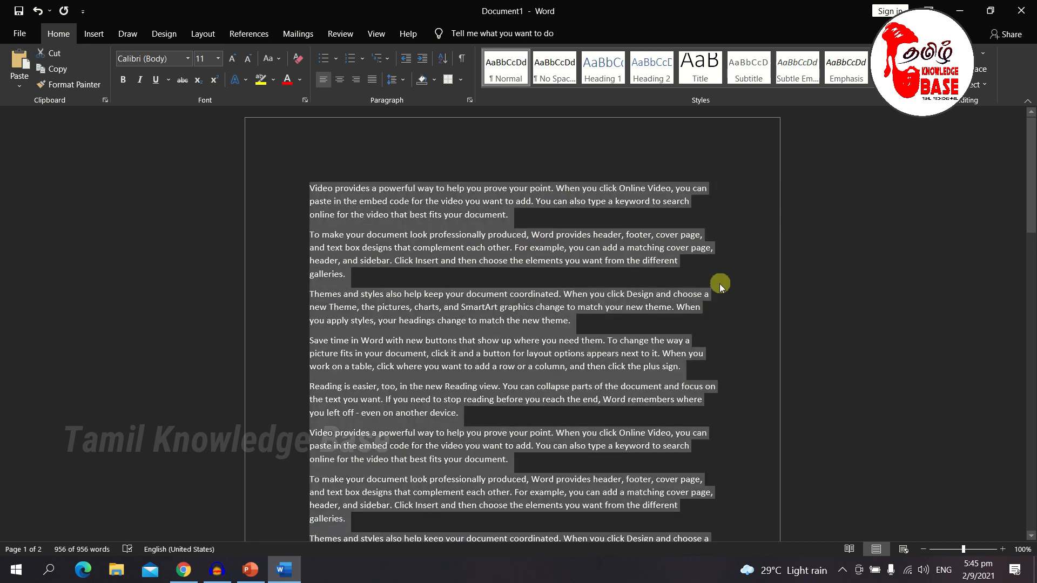
pyautogui.click(492, 277)
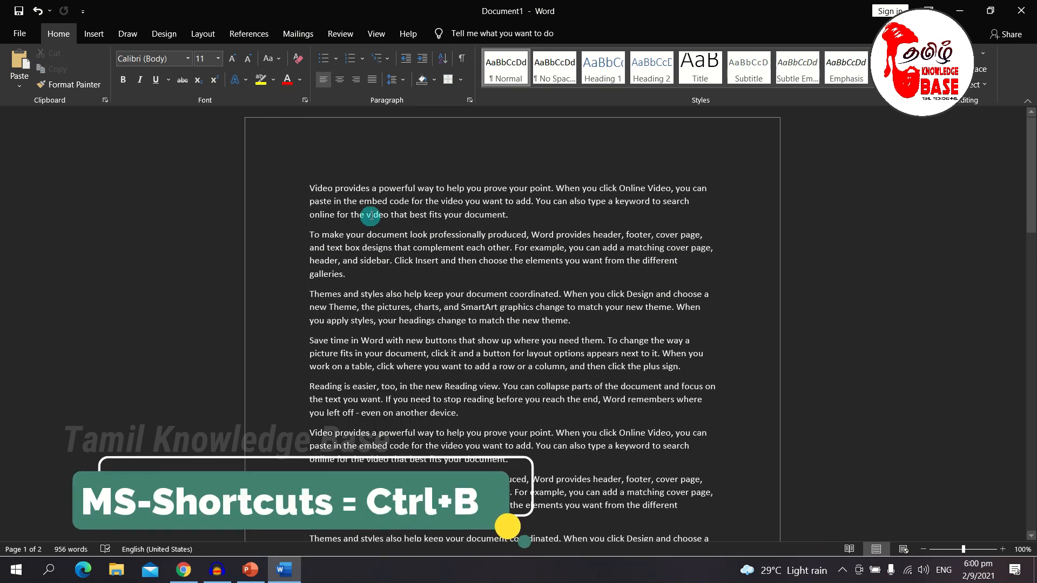
# - Make the first paragraph bold
pyautogui.click(365, 213)
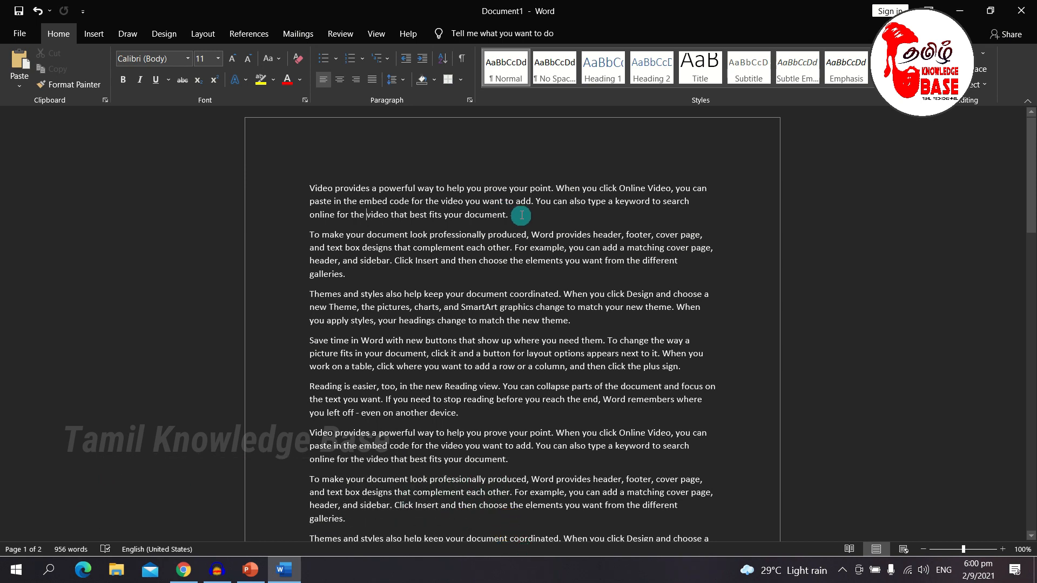
pyautogui.moveTo(519, 216); pyautogui.dragTo(303, 186)
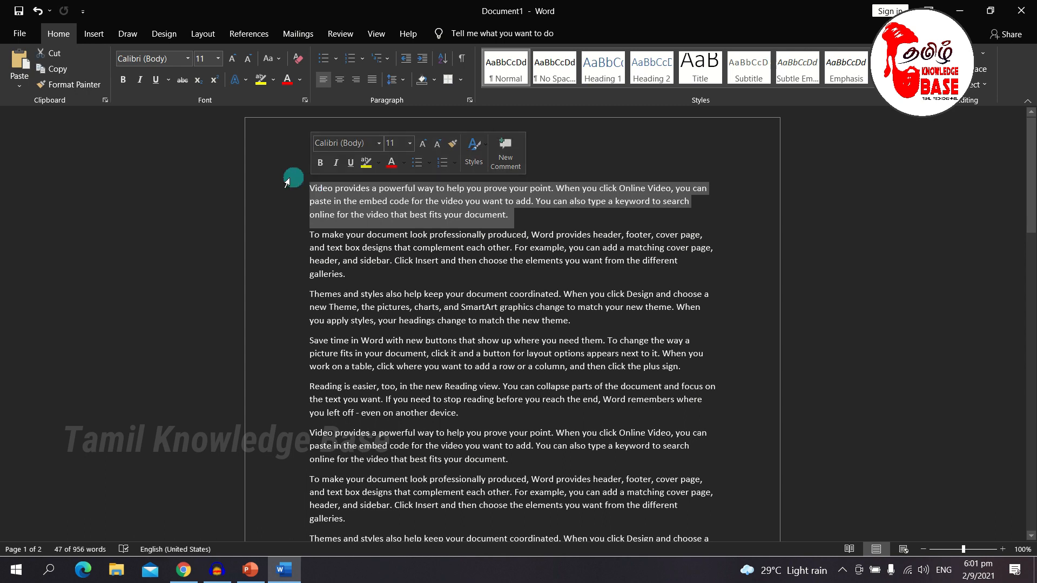
pyautogui.hotkey('ctrl', 'b')
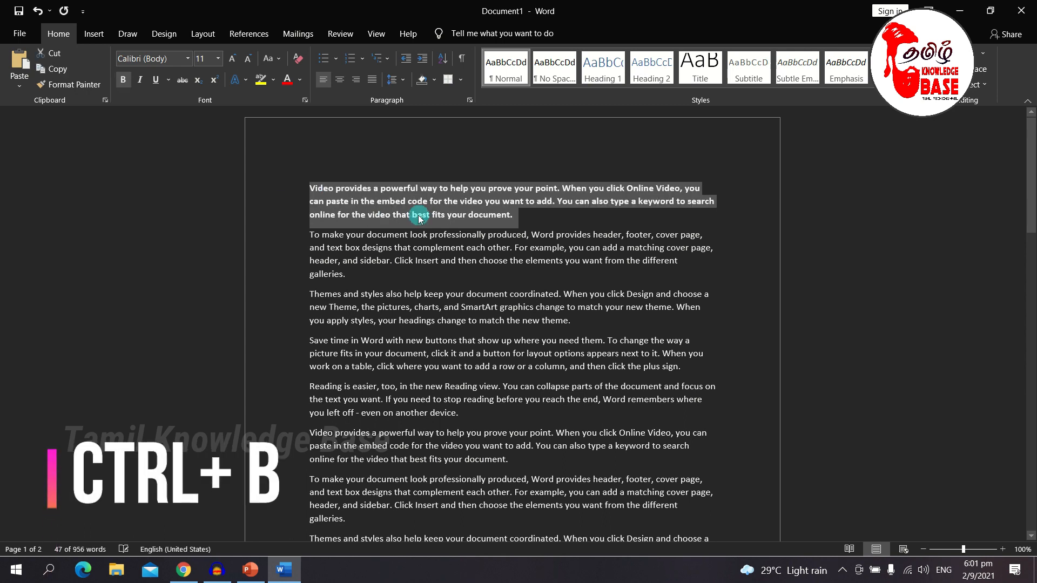
pyautogui.click(523, 219)
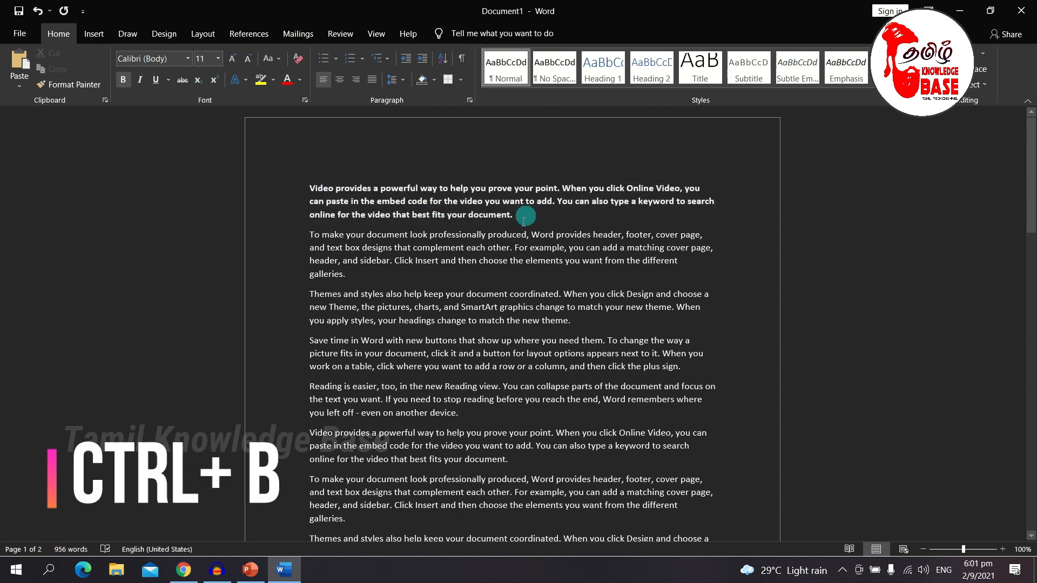
# - Select the whole document text and apply bold to it
pyautogui.moveTo(524, 217); pyautogui.dragTo(316, 189)
pyautogui.click(398, 248)
pyautogui.hotkey('ctrl', 'a')
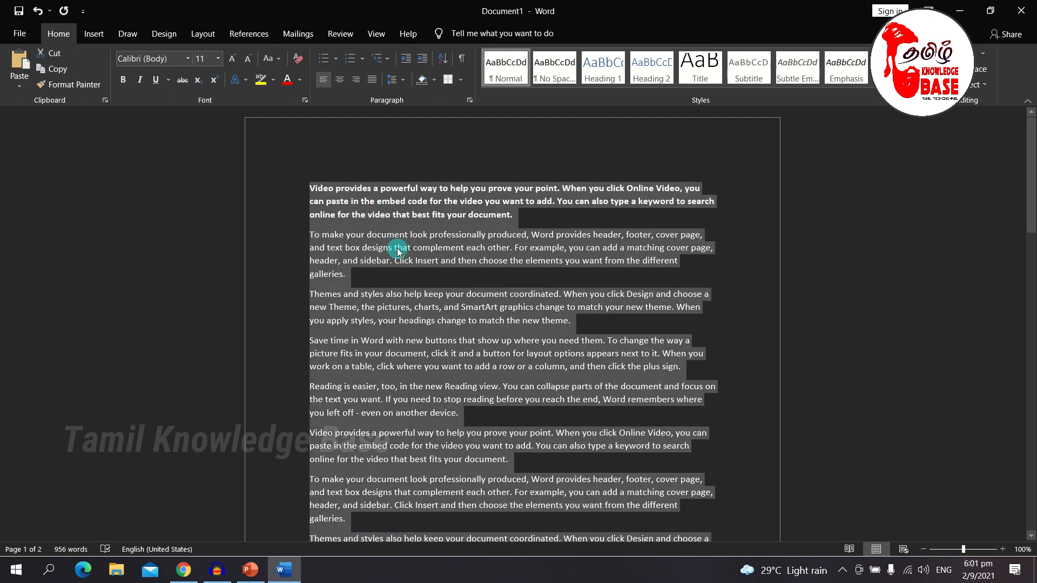
pyautogui.hotkey('ctrl', 'b')
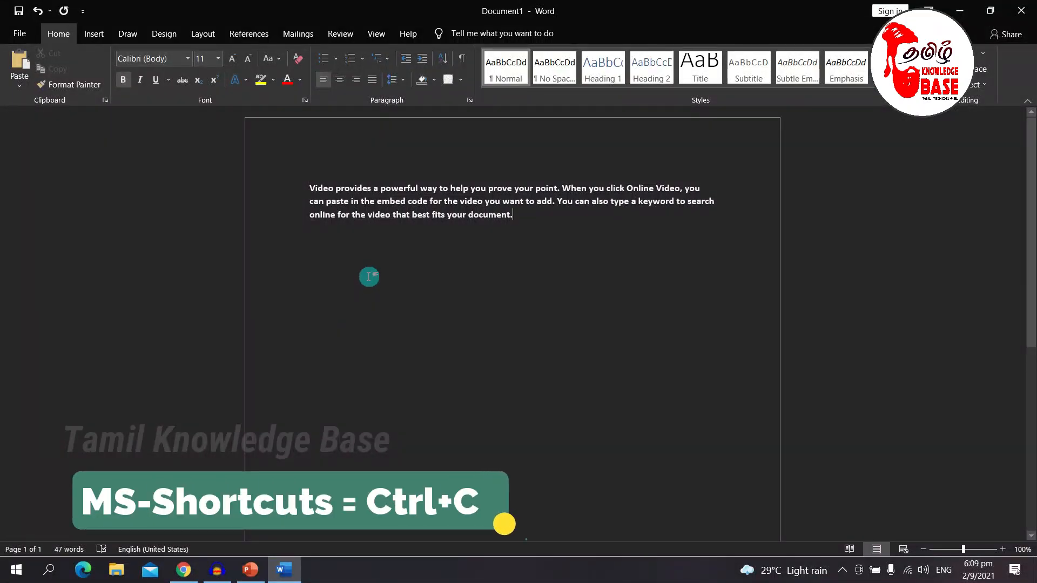
# - Copy the bold paragraph and paste a duplicate of it directly below
pyautogui.moveTo(527, 214); pyautogui.dragTo(317, 182)
pyautogui.hotkey('ctrl', 'c')
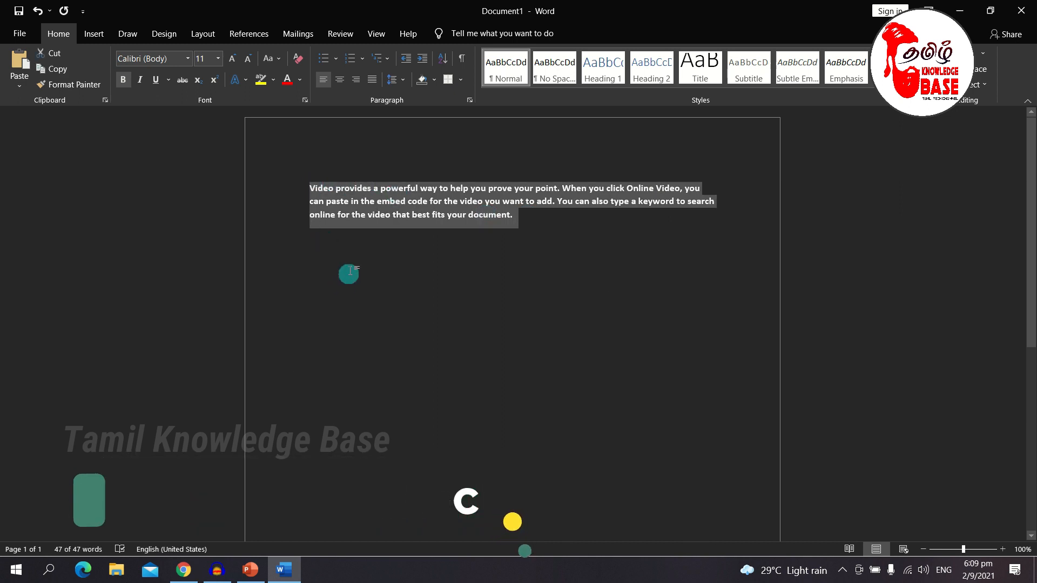
pyautogui.click(351, 269)
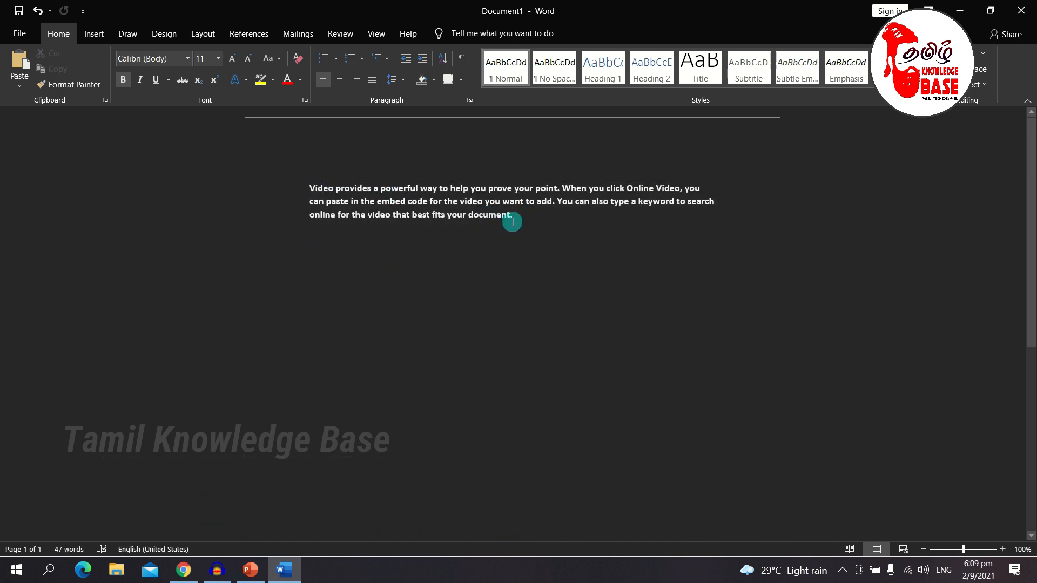
pyautogui.hotkey('ctrl', 'v')
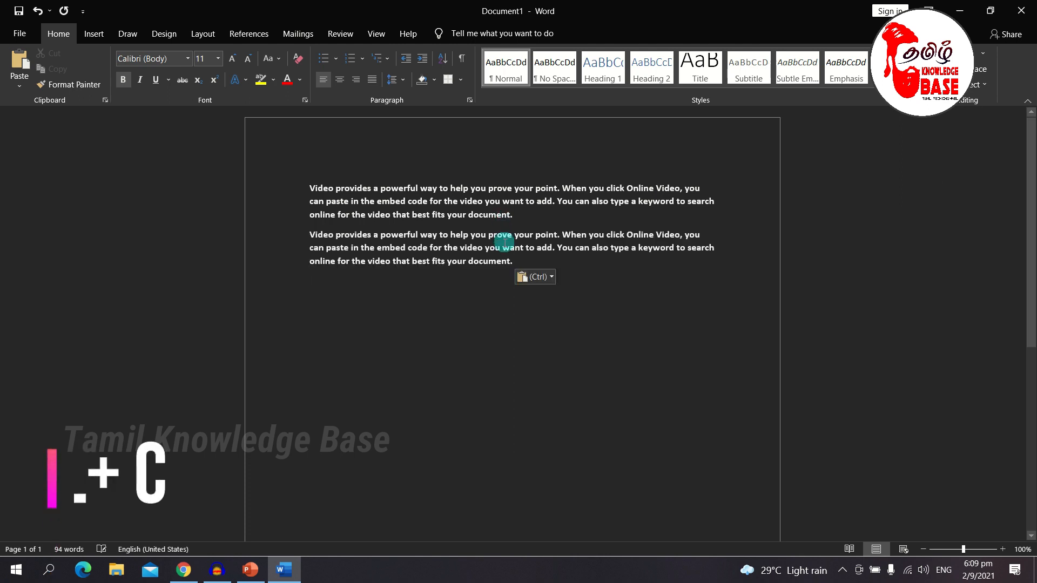
pyautogui.moveTo(516, 267); pyautogui.dragTo(309, 237)
pyautogui.click(376, 174)
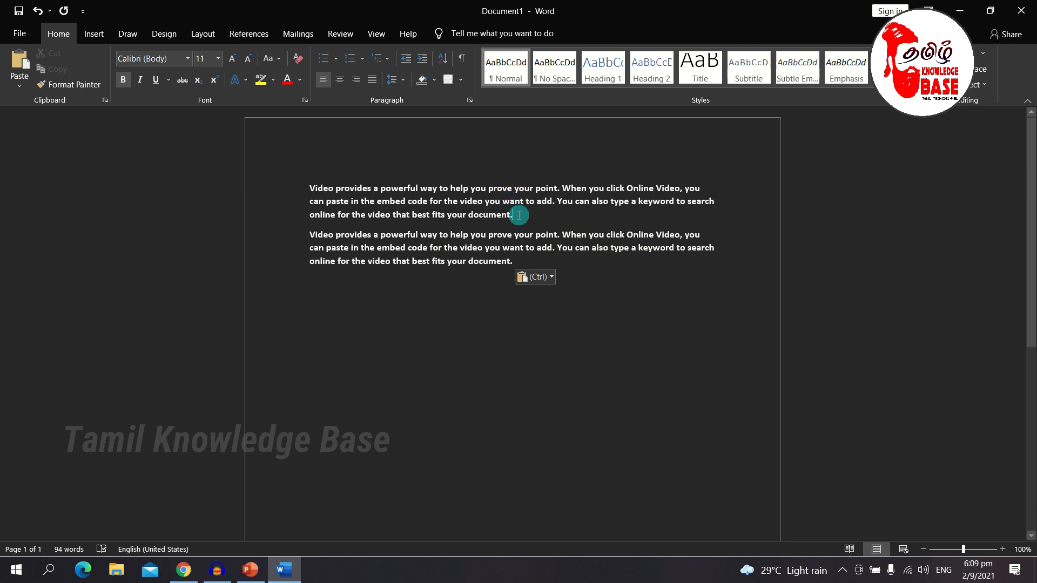
# - Copy only the first line of the first paragraph and paste it below the second paragraph
pyautogui.moveTo(700, 188); pyautogui.dragTo(311, 187)
pyautogui.hotkey('ctrl', 'c')
pyautogui.click(361, 327)
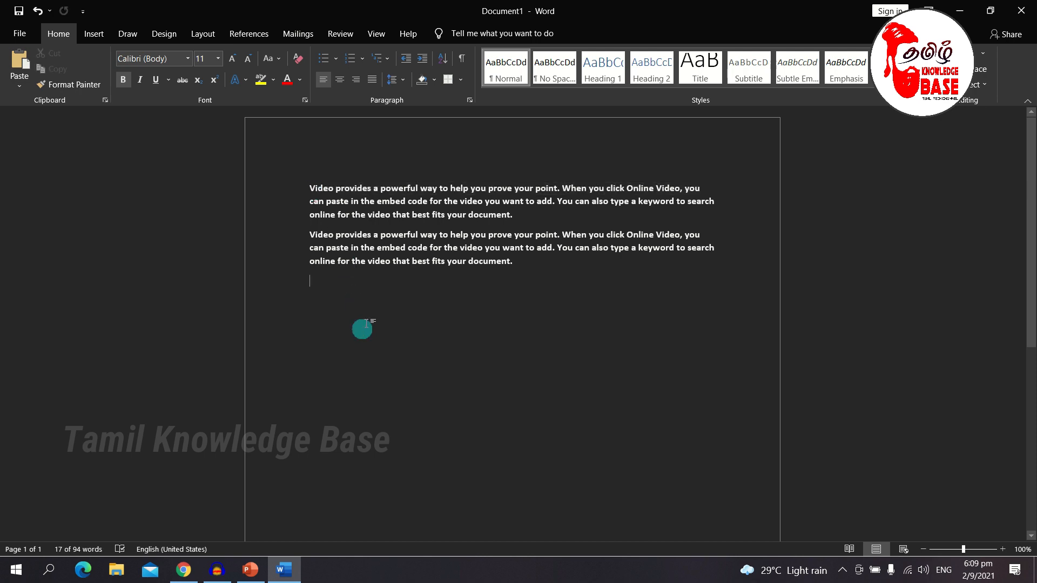
pyautogui.hotkey('ctrl', 'v')
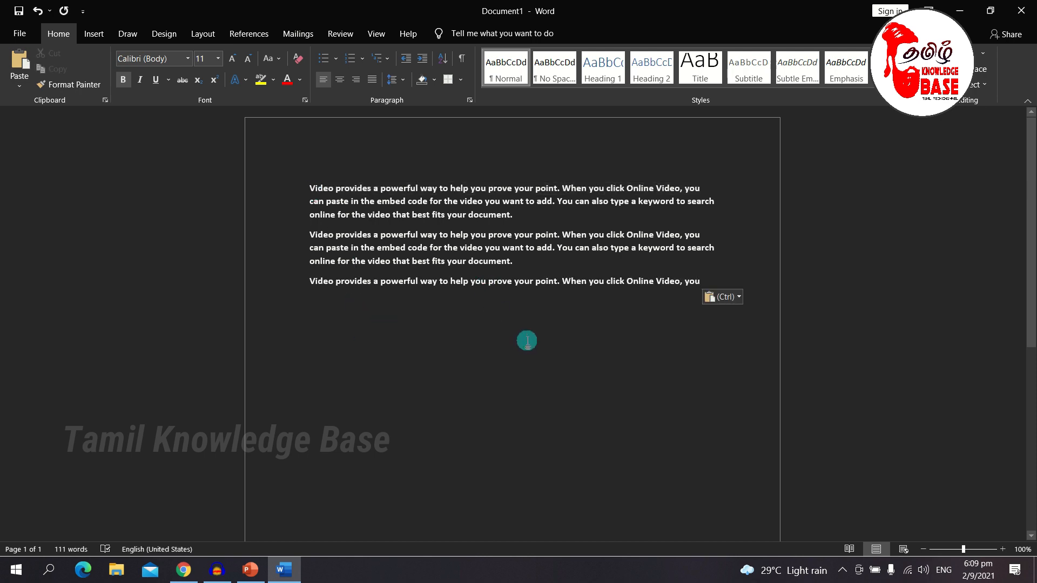
# - Copy the word "Video" from the first paragraph and paste it on its own line at the end
pyautogui.press('Return')
pyautogui.doubleClick(324, 189)
pyautogui.hotkey('ctrl', 'c')
pyautogui.click(388, 346)
pyautogui.hotkey('ctrl', 'v')
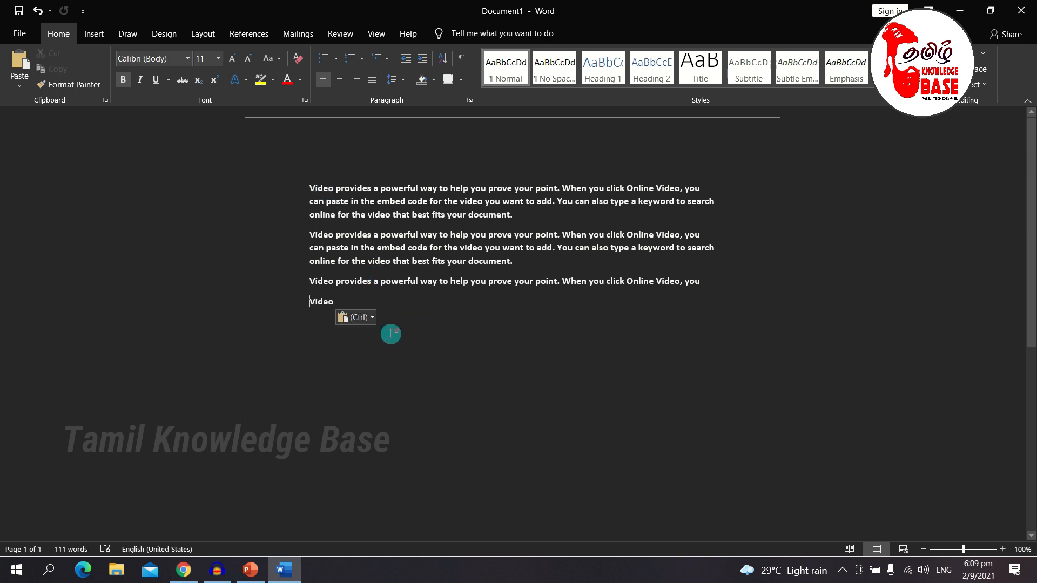
pyautogui.press('Return')
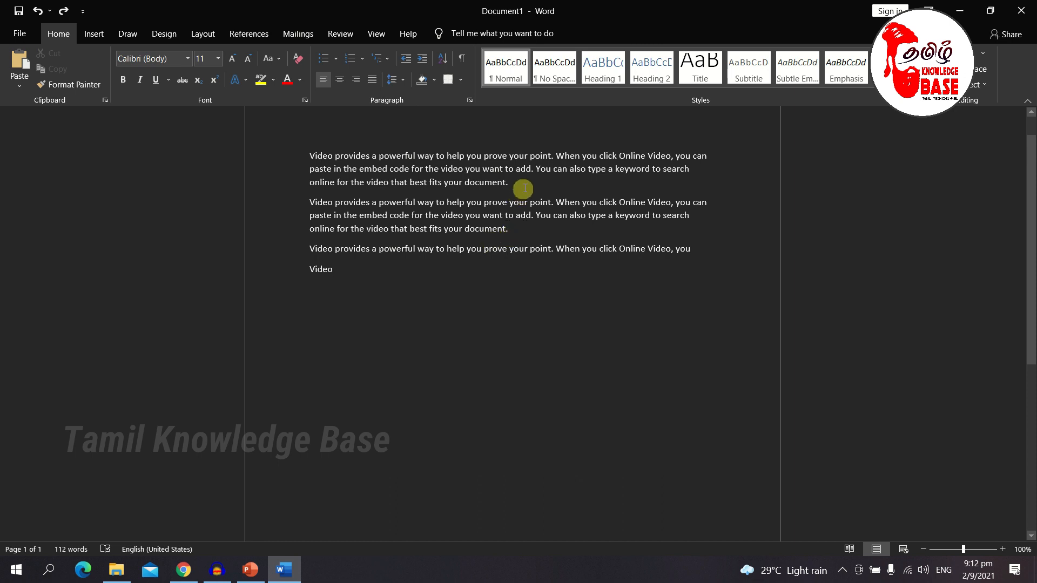
# - Format the first paragraph through the Font dialog as Arial, Bold, size 12, with a red font color
pyautogui.moveTo(526, 185); pyautogui.dragTo(306, 156)
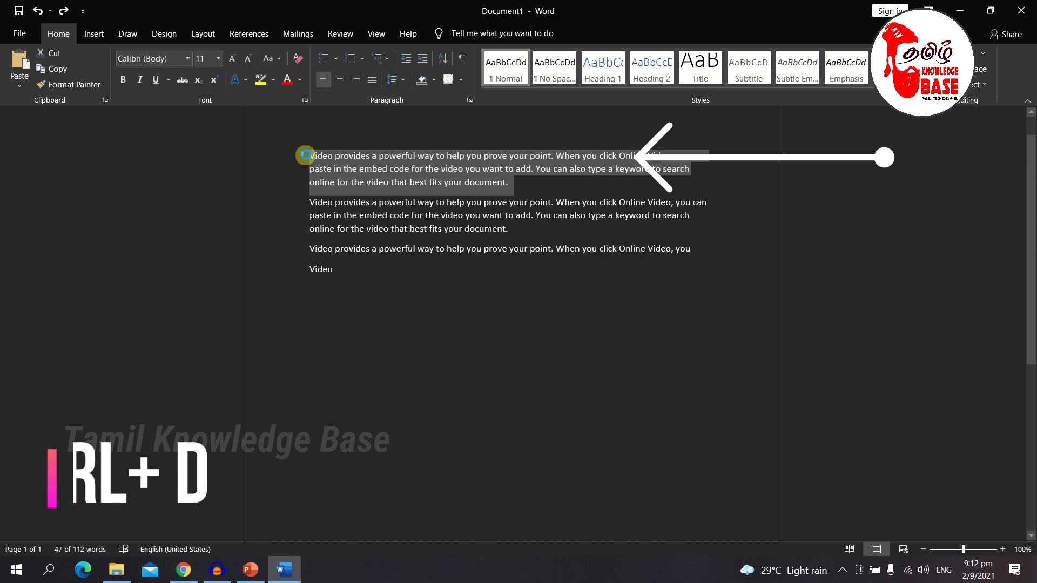
pyautogui.hotkey('ctrl', 'd')
pyautogui.moveTo(526, 72)
pyautogui.mouseDown()
pyautogui.moveTo(552, 72)
pyautogui.moveTo(518, 72)
pyautogui.mouseUp()
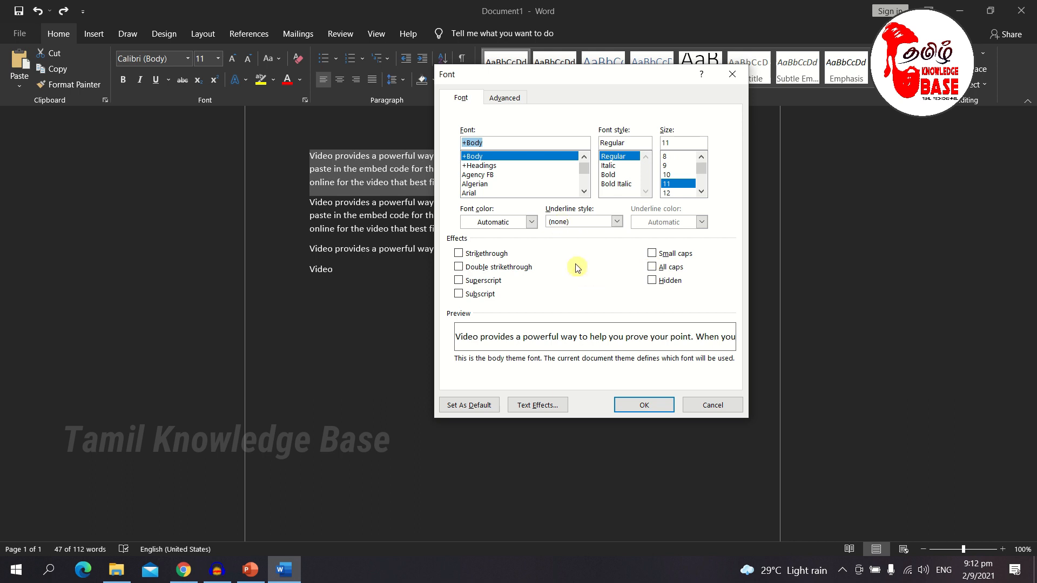
pyautogui.click(584, 193)
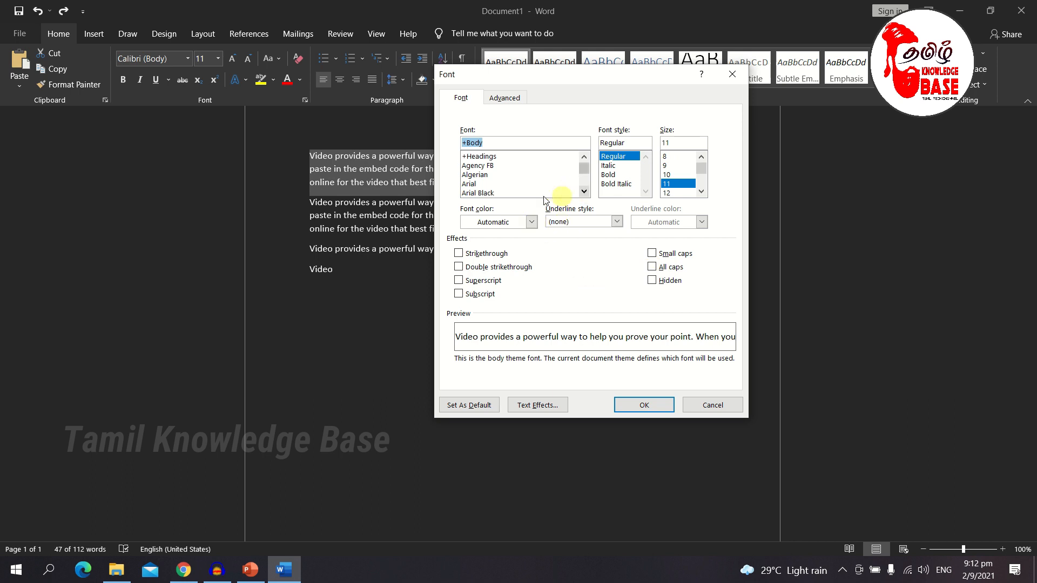
pyautogui.click(497, 184)
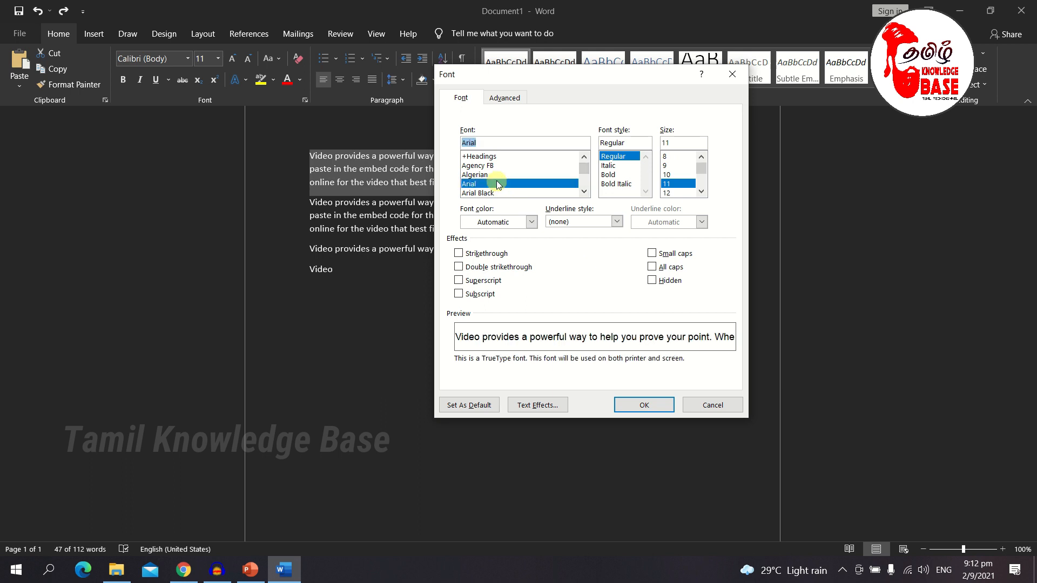
pyautogui.click(608, 175)
pyautogui.click(670, 194)
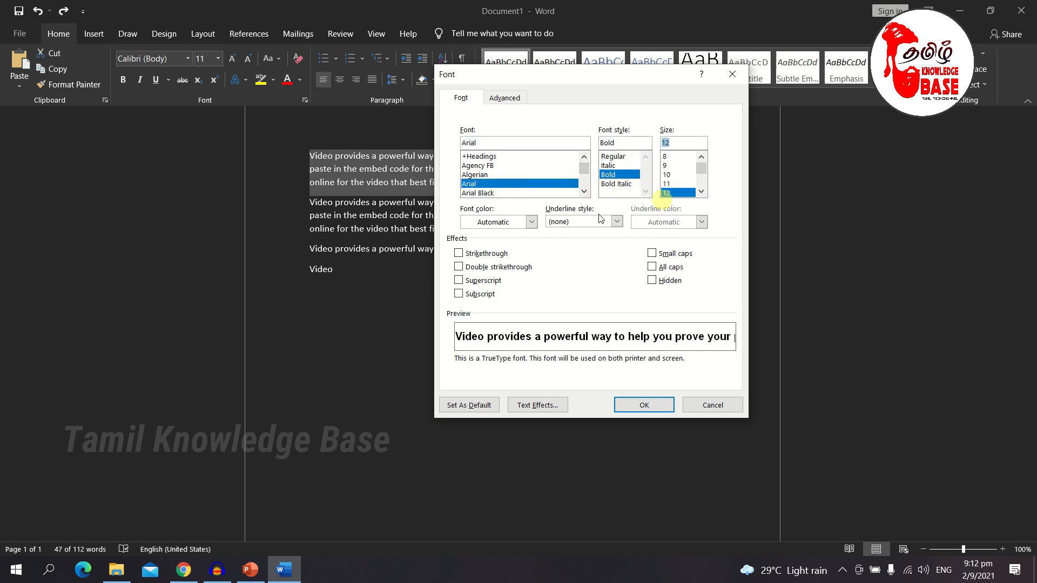
pyautogui.click(532, 222)
pyautogui.click(478, 343)
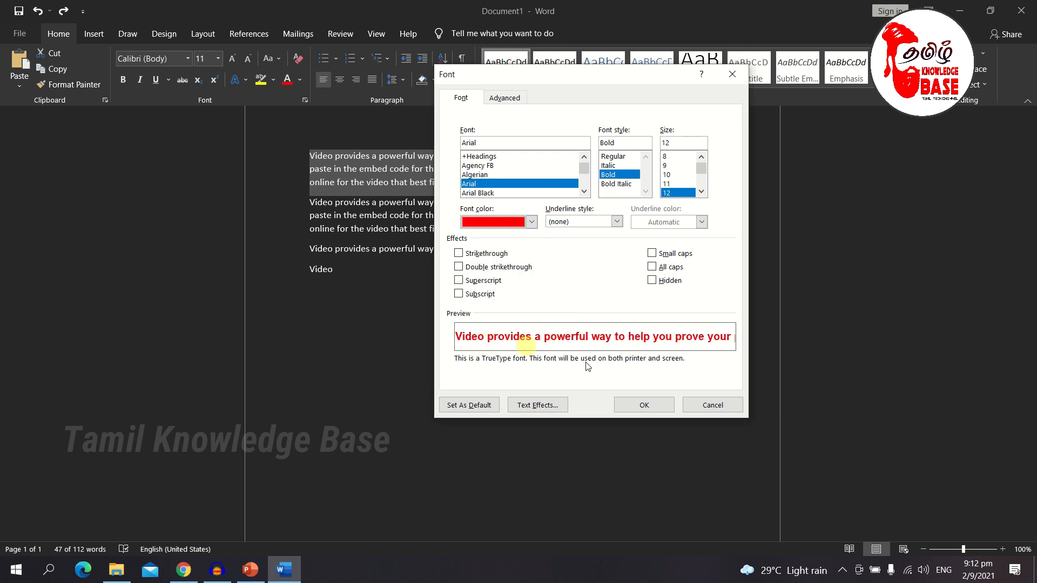
pyautogui.click(640, 404)
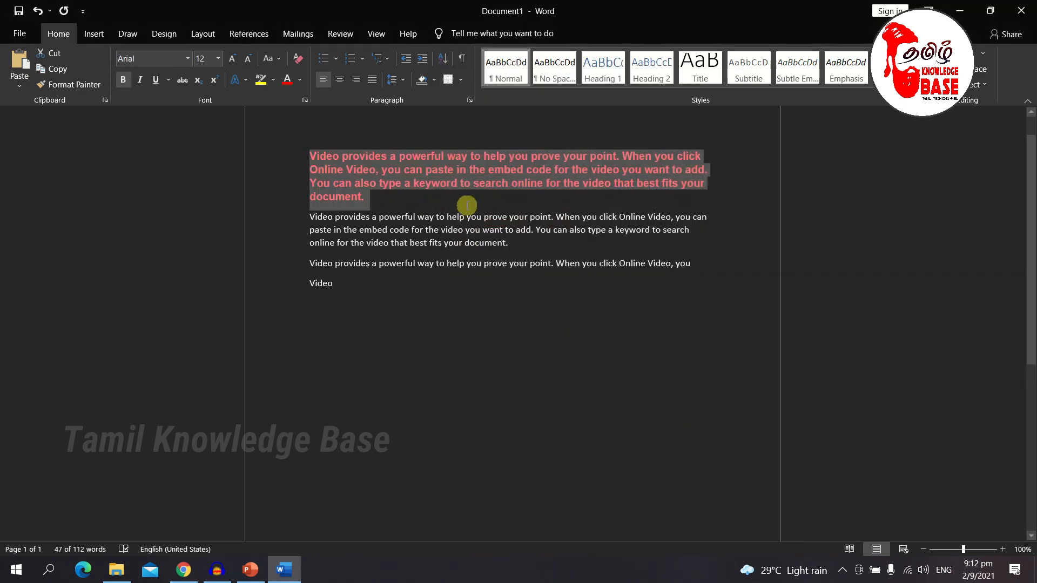
# - Undo the Font dialog formatting applied to the first paragraph
pyautogui.click(402, 202)
pyautogui.moveTo(402, 202); pyautogui.dragTo(302, 157)
pyautogui.hotkey('ctrl', 'z')
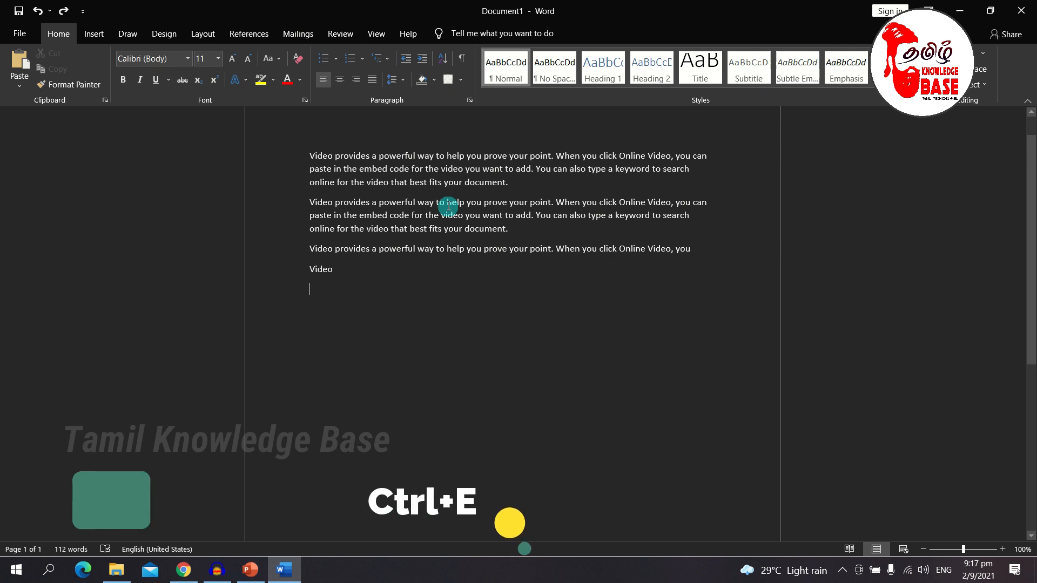
# - Center-align the first paragraph and switch the centering off again
pyautogui.moveTo(497, 188); pyautogui.dragTo(313, 156)
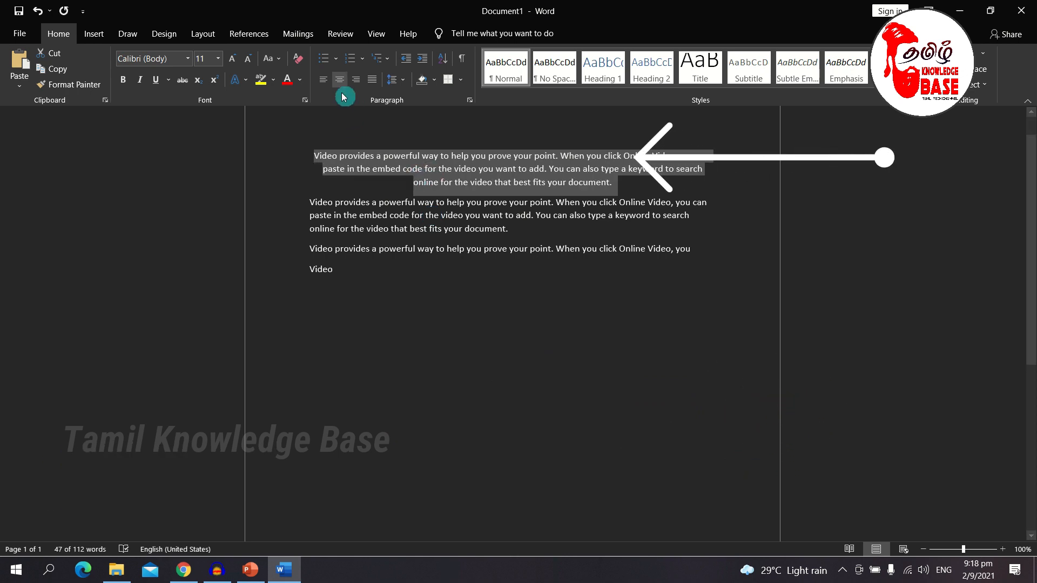
pyautogui.hotkey('ctrl', 'e')
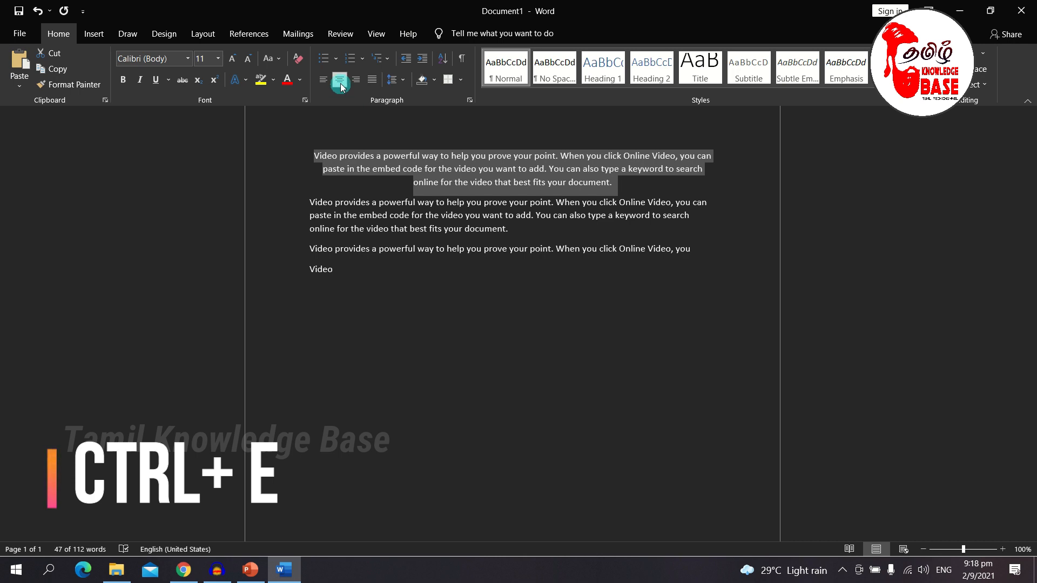
pyautogui.hotkey('ctrl', 'e')
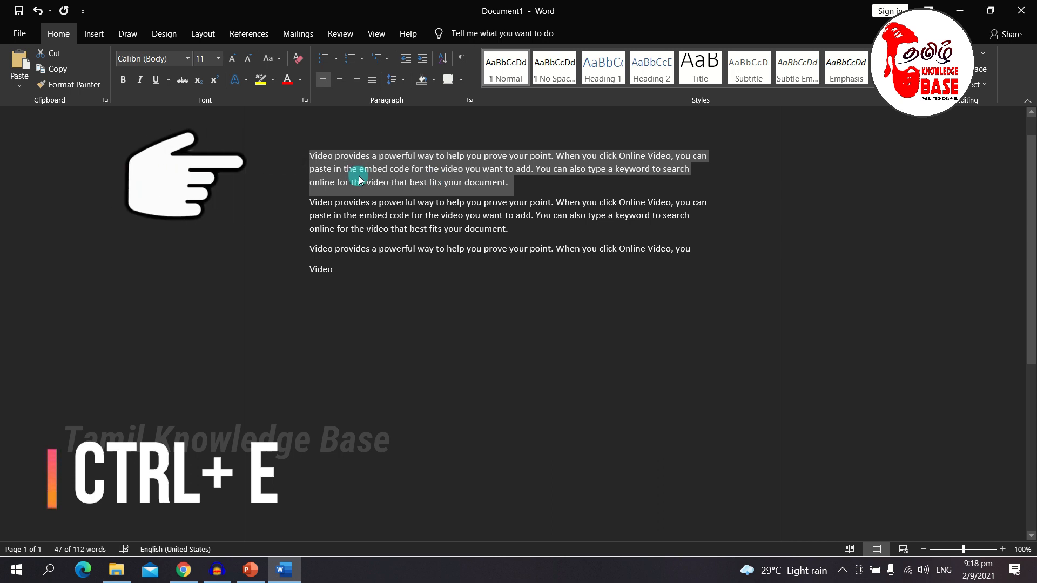
# - Center the first paragraph once more and return it to left alignment
pyautogui.hotkey('ctrl', 'e')
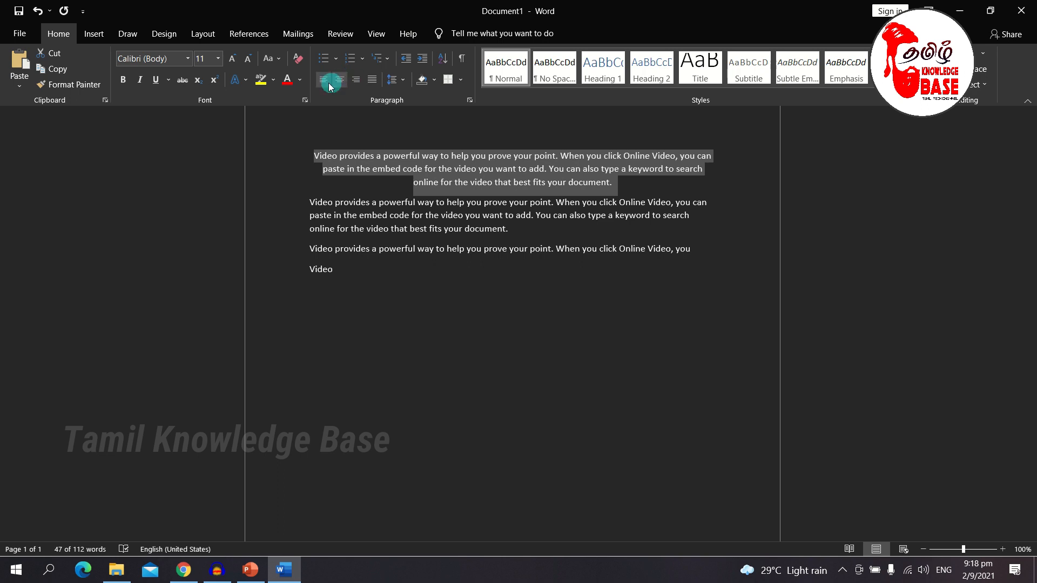
pyautogui.click(322, 79)
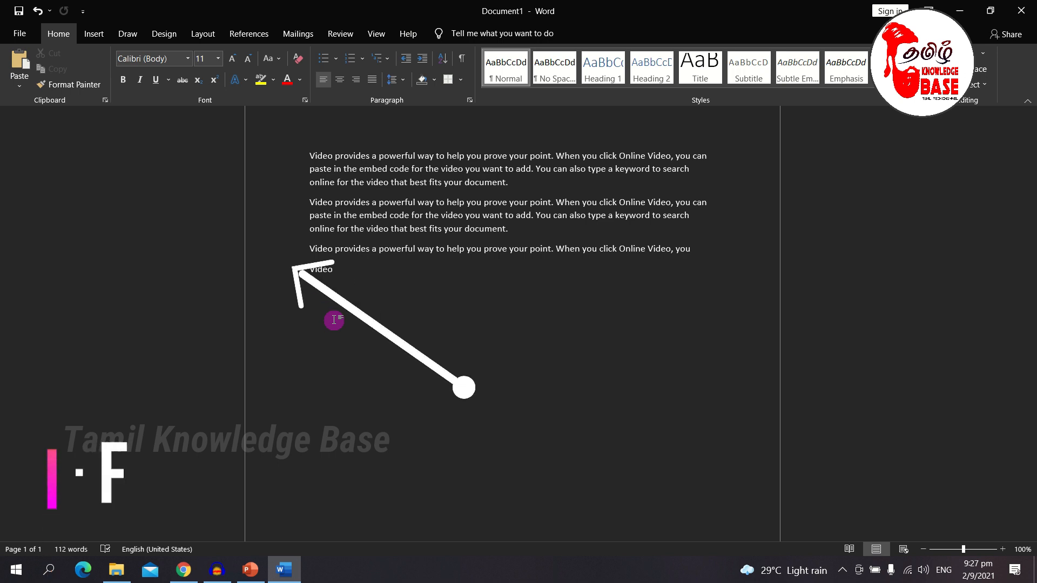
# - Open the document search and search for "V"
pyautogui.hotkey('ctrl', 'f')
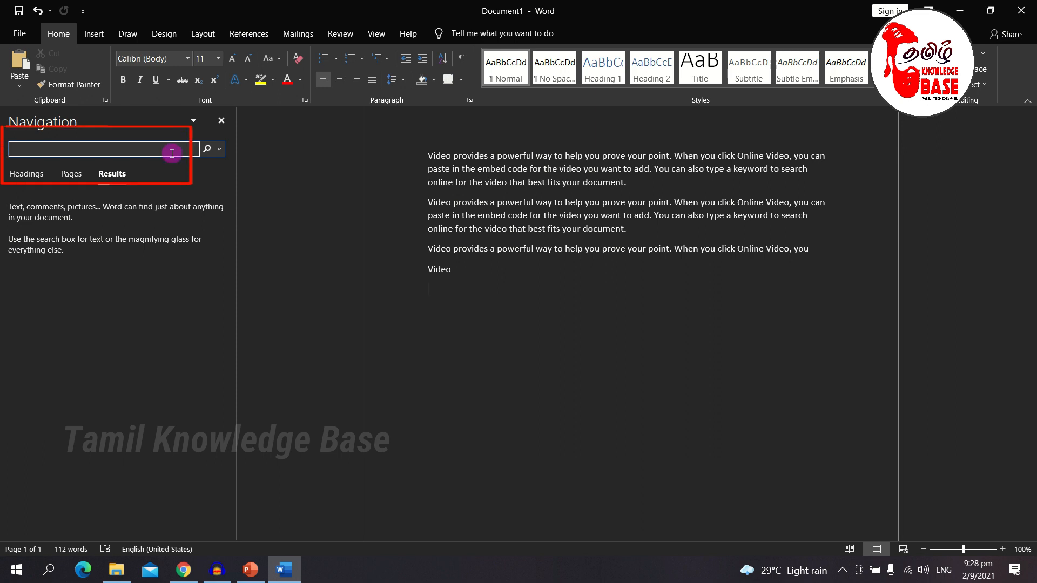
pyautogui.write('V')
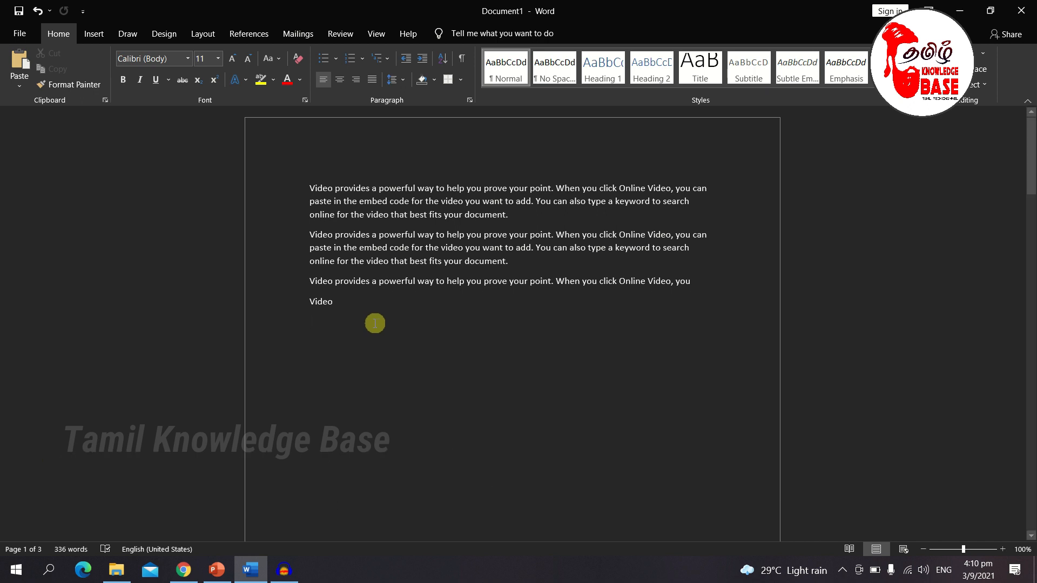
# - Use Go To to jump to page 2 of the document
pyautogui.hotkey('ctrl', 'g')
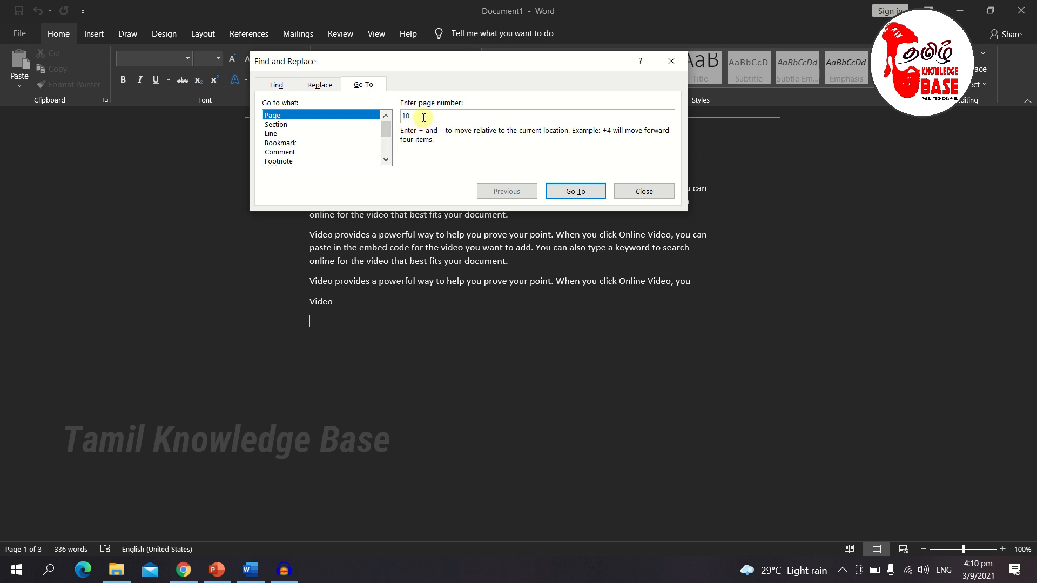
pyautogui.press('BackSpace')
pyautogui.press('BackSpace')
pyautogui.write('2')
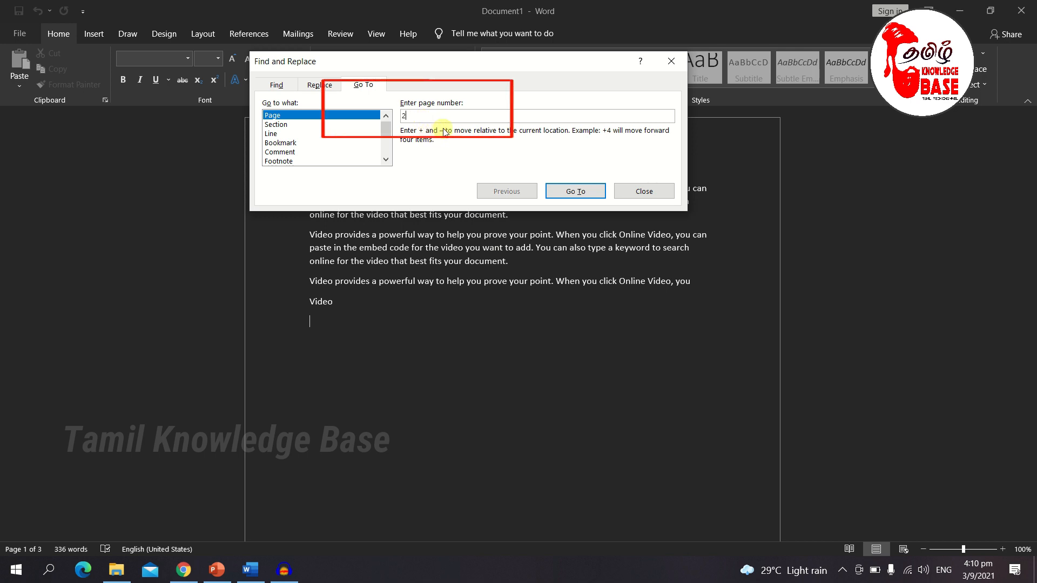
pyautogui.click(574, 192)
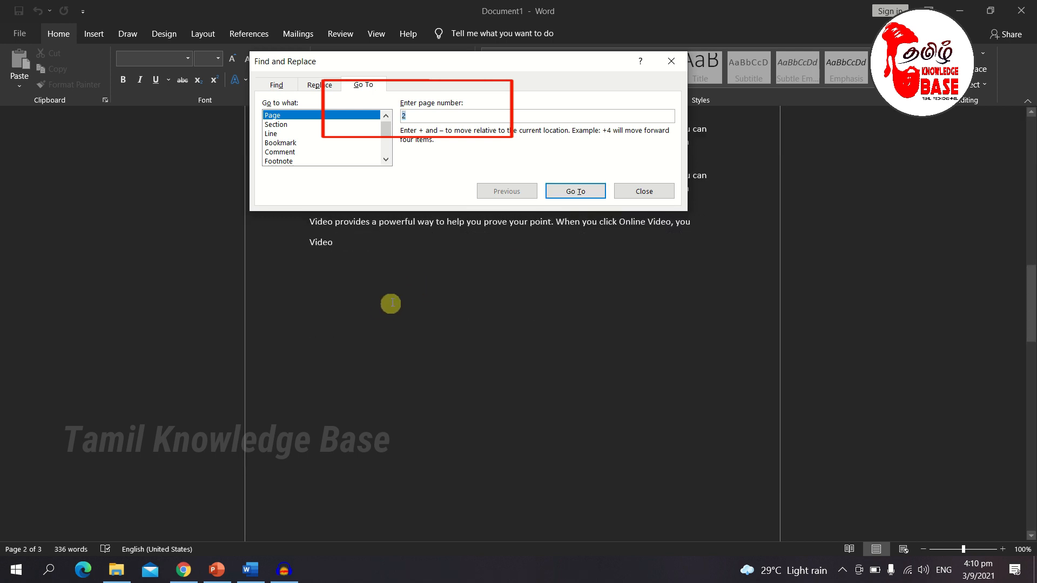
# - Use Go To to jump to line 2, close the dialog and return to the document's beginning
pyautogui.click(290, 125)
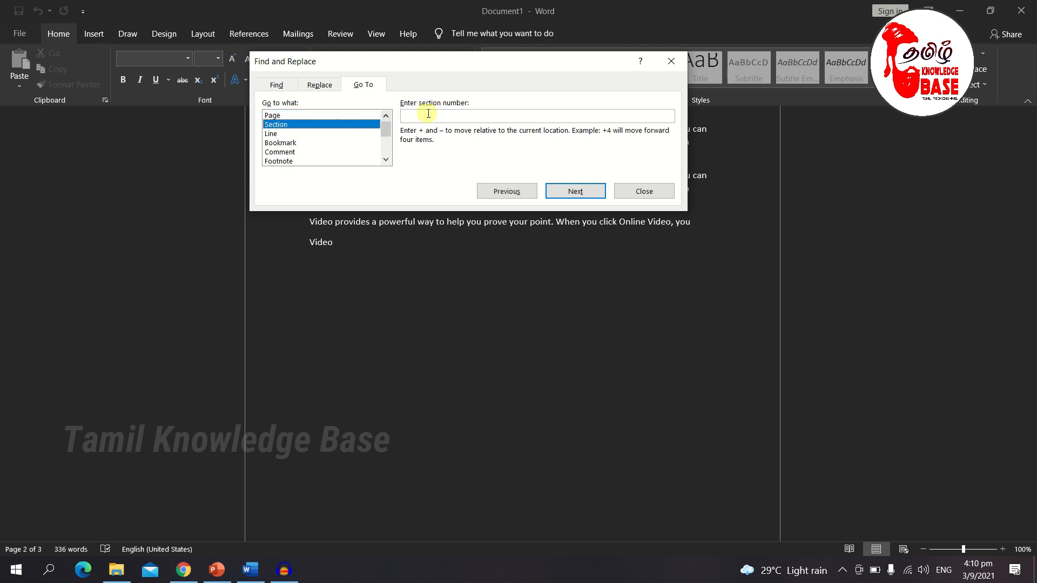
pyautogui.click(294, 134)
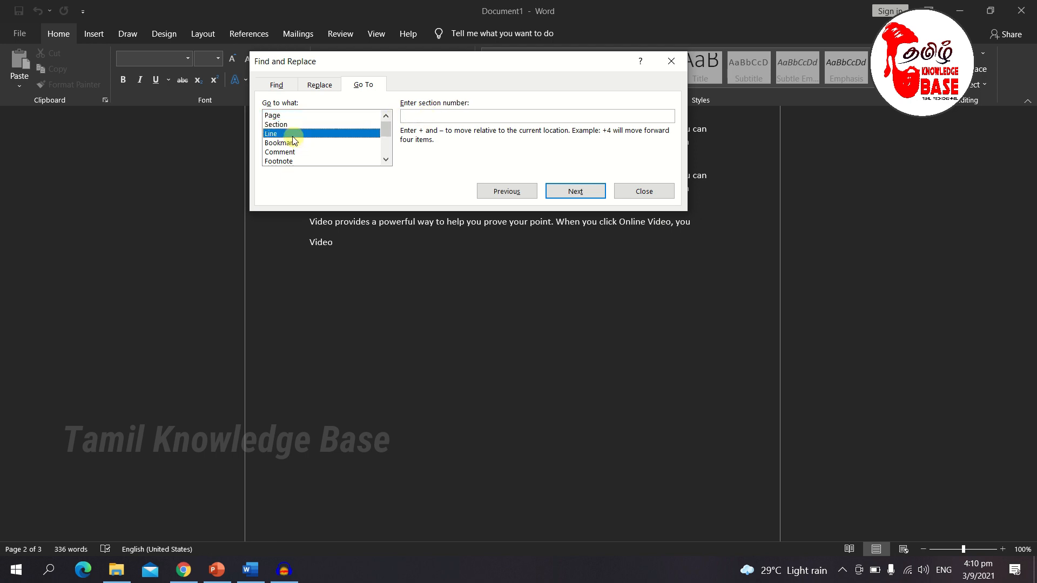
pyautogui.click(415, 117)
pyautogui.write('2')
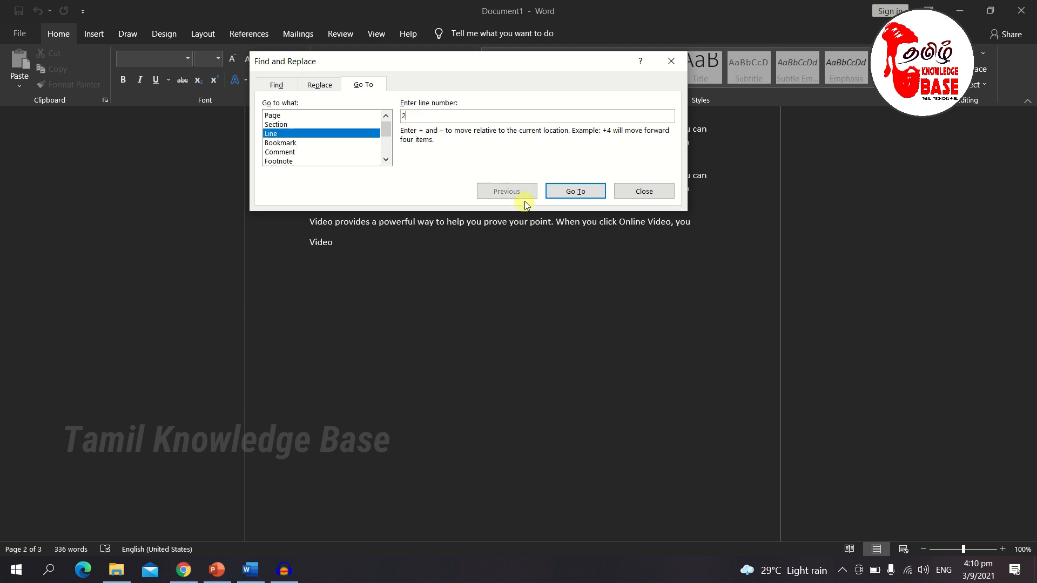
pyautogui.click(552, 192)
pyautogui.click(642, 190)
pyautogui.scroll(3, 475, 205)
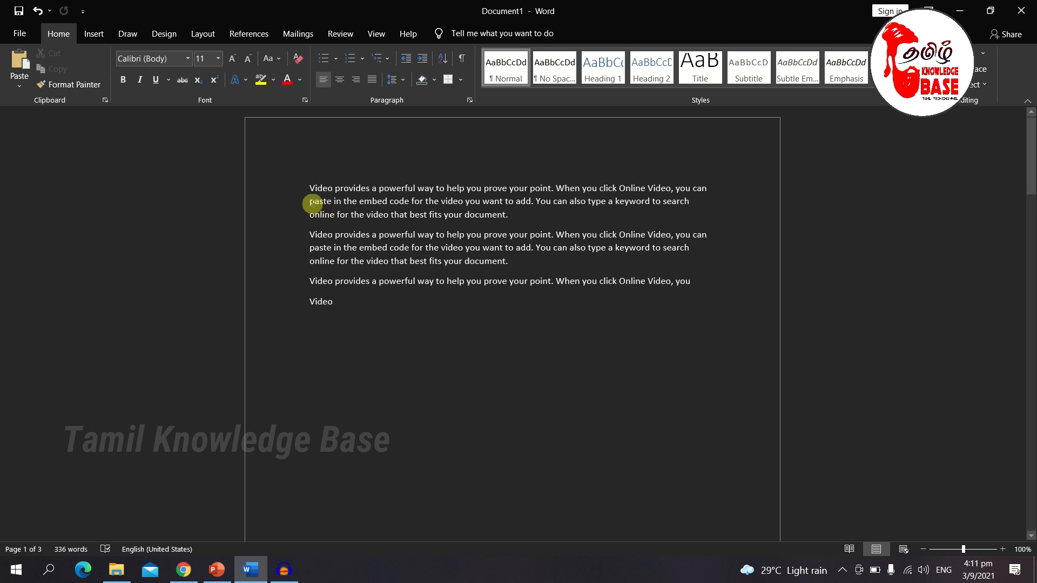
# - Examine the Go To options for Bookmark and Comment and the further target types, and close the dialog
pyautogui.hotkey('ctrl', 'g')
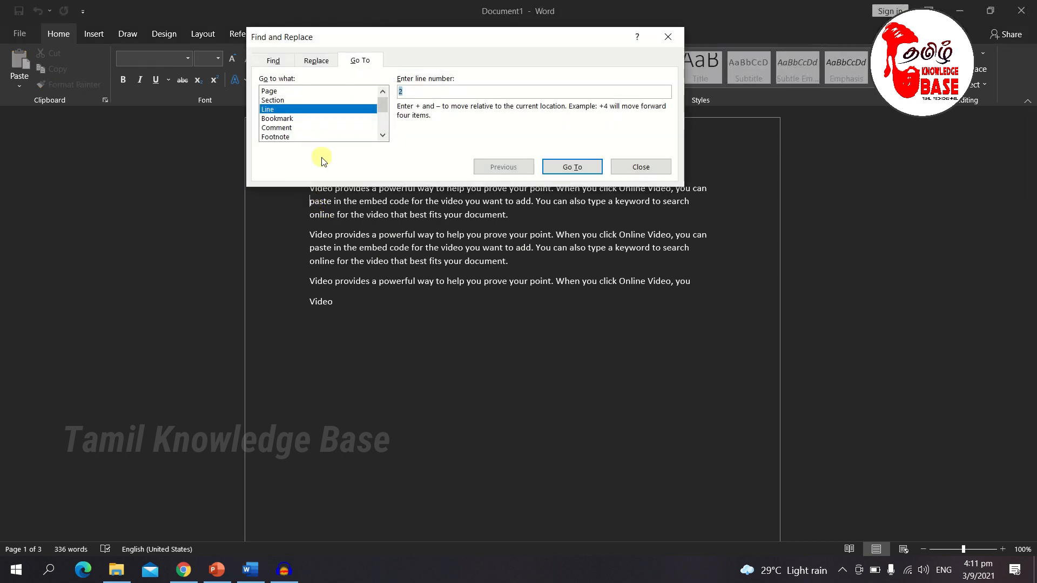
pyautogui.click(294, 120)
pyautogui.click(482, 90)
pyautogui.click(665, 94)
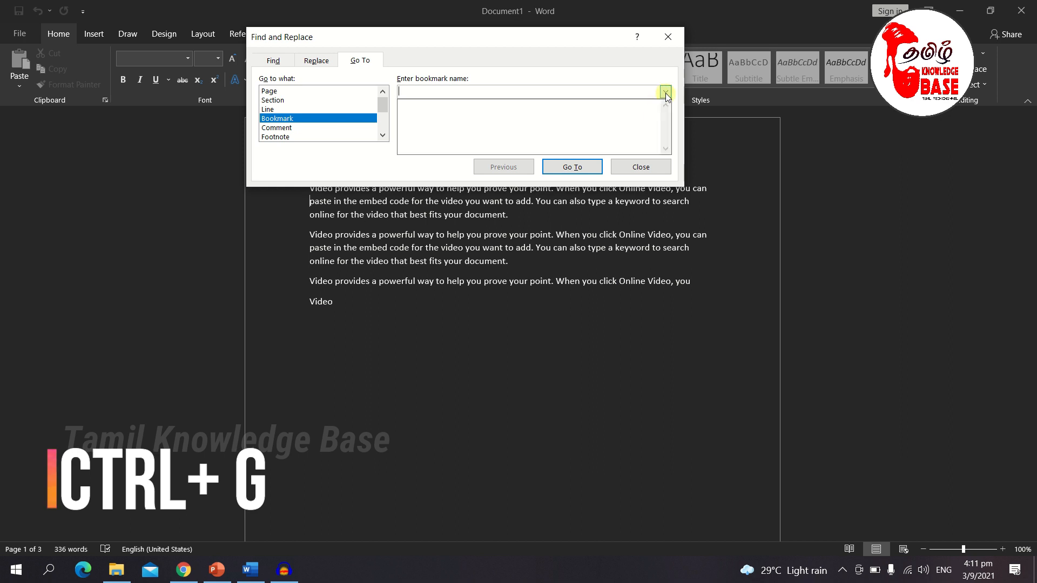
pyautogui.click(435, 169)
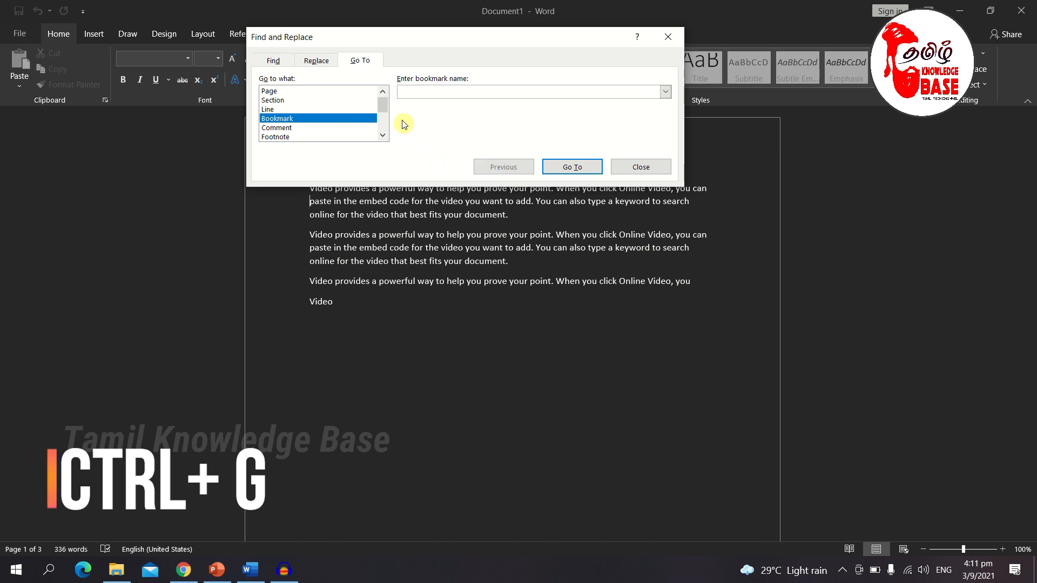
pyautogui.click(298, 128)
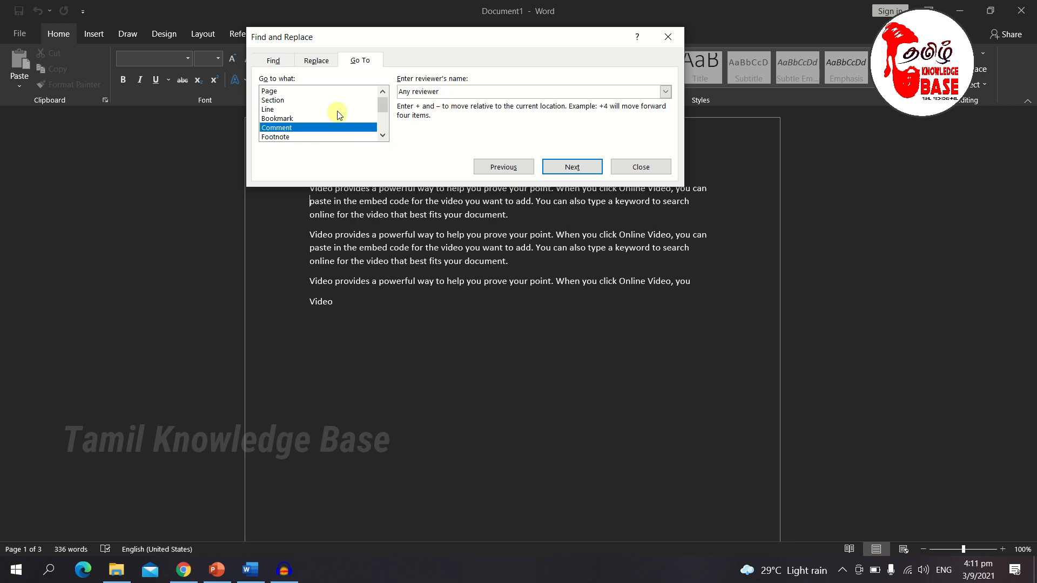
pyautogui.scroll(-1, 337, 114)
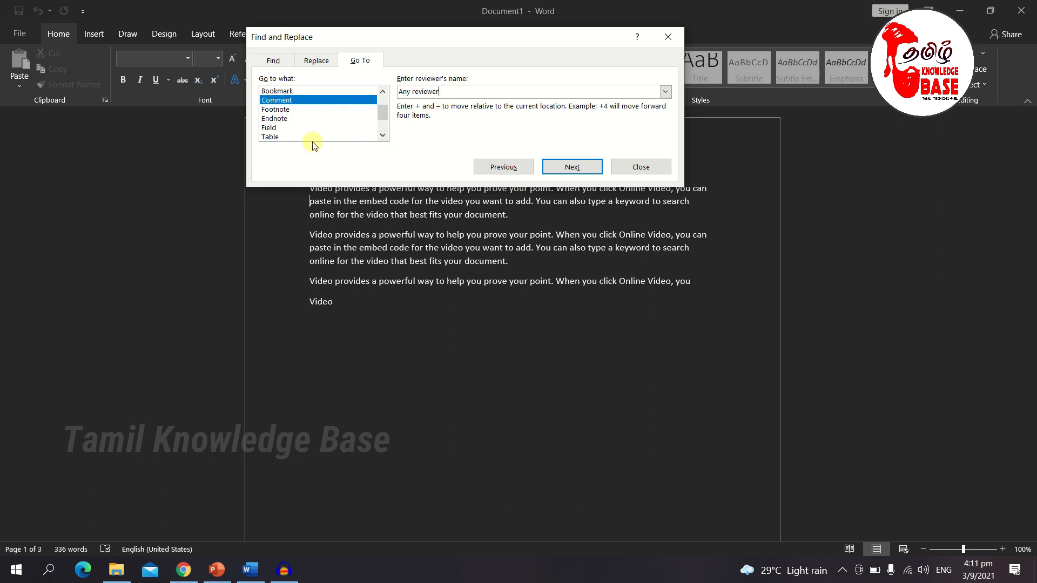
pyautogui.press('Escape')
# - Open Replace, clear the replacement text and step through several occurrences of "Video" in the first two paragraphs
pyautogui.hotkey('ctrl', 'h')
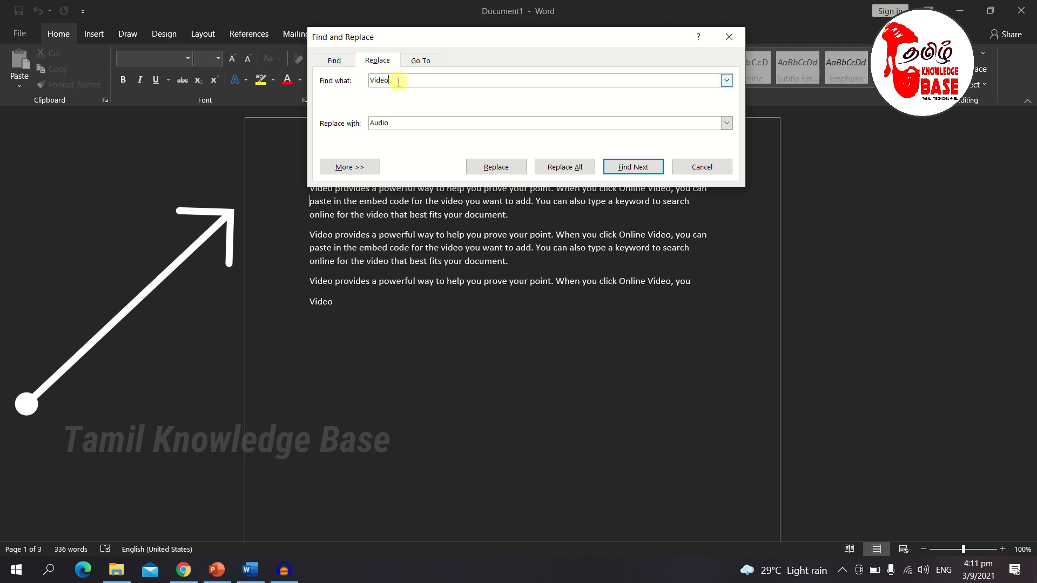
pyautogui.moveTo(405, 81); pyautogui.dragTo(360, 85)
pyautogui.moveTo(413, 124); pyautogui.dragTo(365, 128)
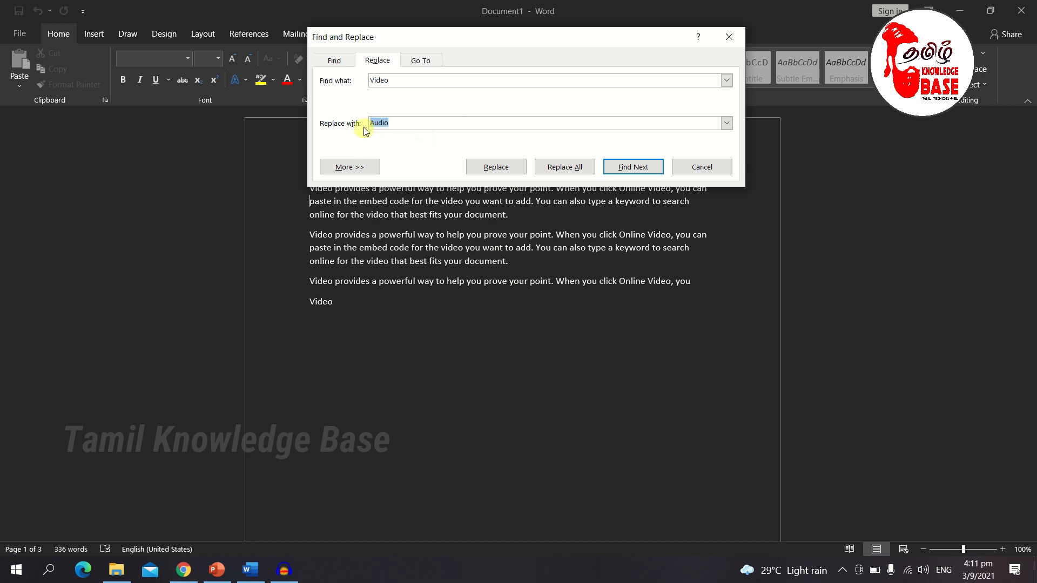
pyautogui.press('BackSpace')
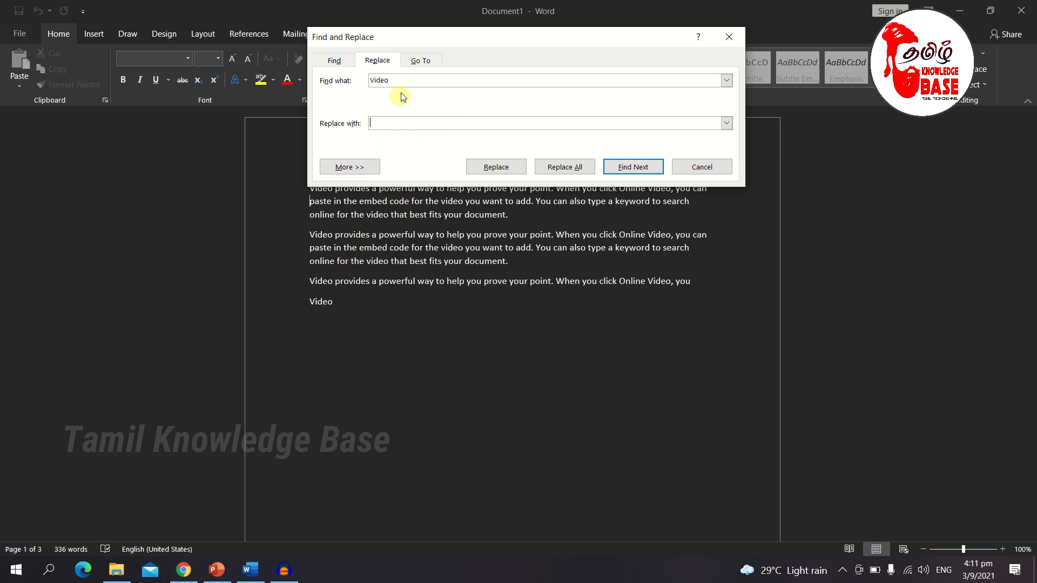
pyautogui.click(616, 173)
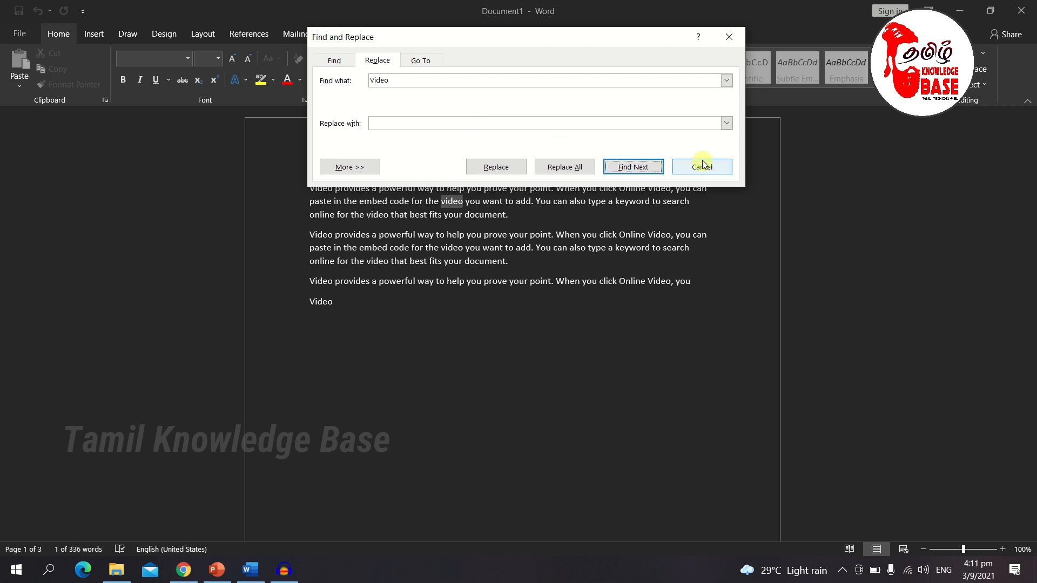
pyautogui.moveTo(513, 38); pyautogui.dragTo(730, 74)
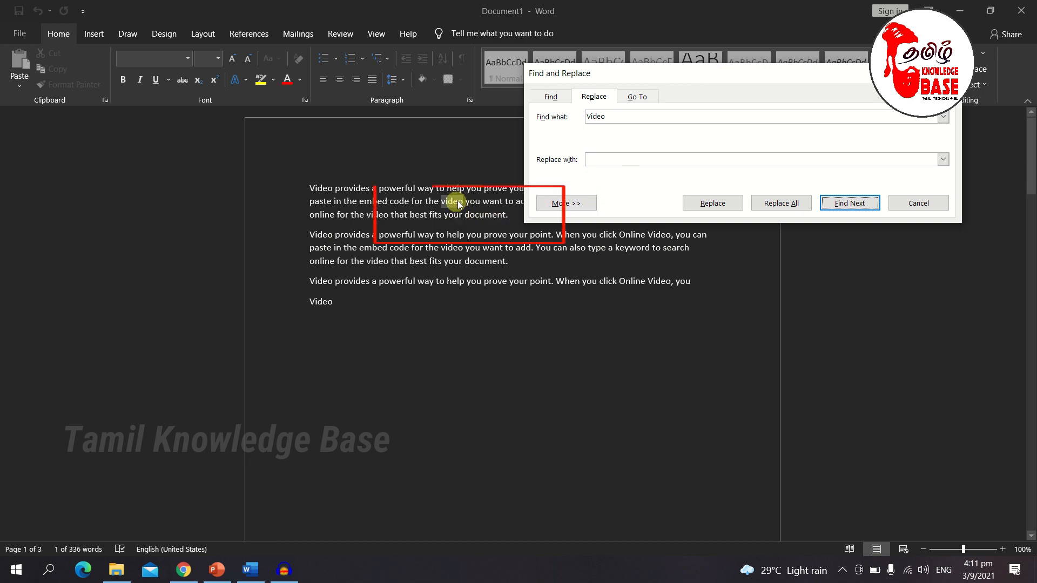
pyautogui.click(834, 208)
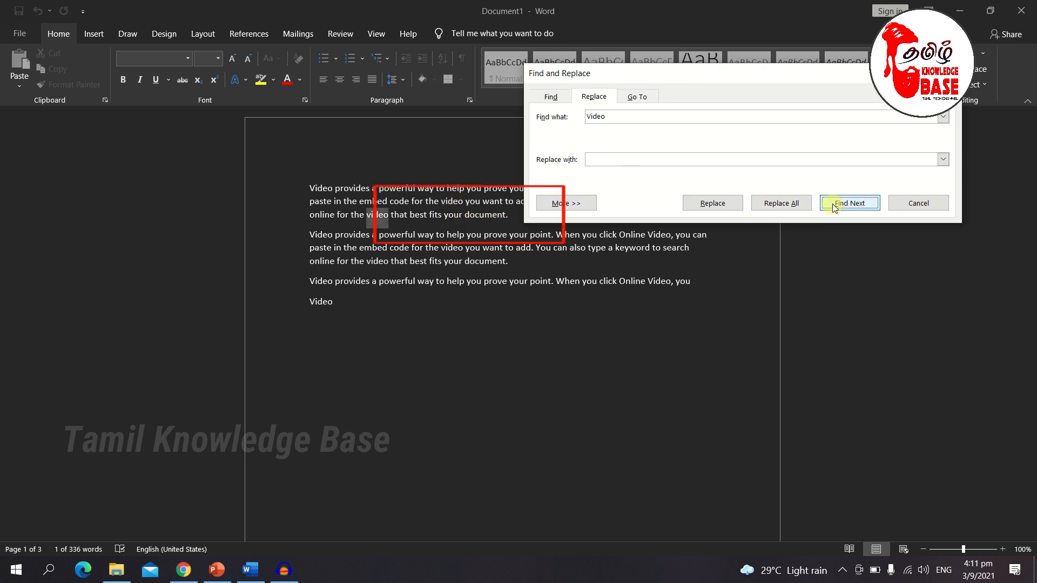
pyautogui.click(834, 208)
pyautogui.click(834, 208)
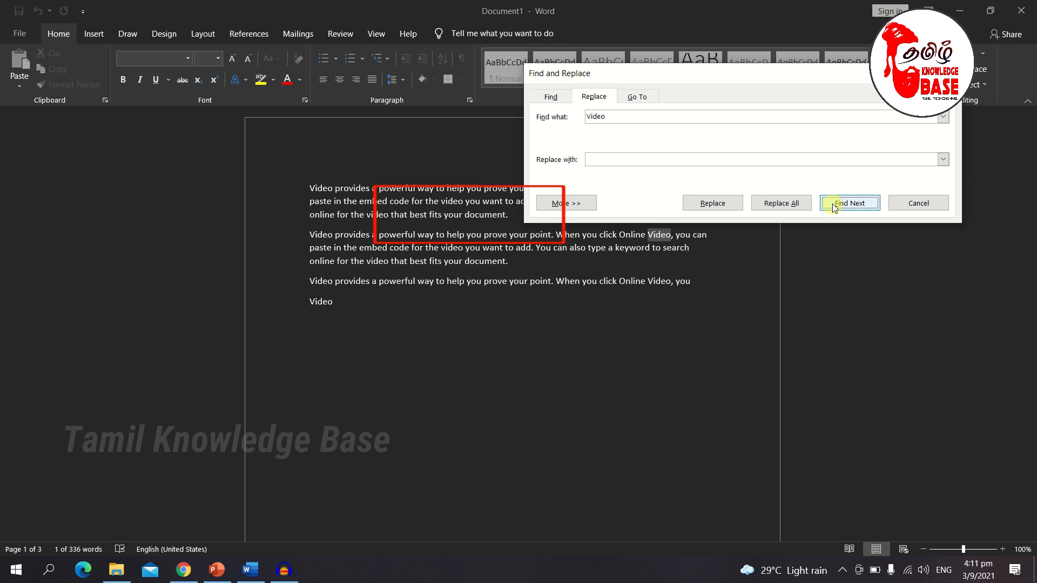
pyautogui.click(834, 208)
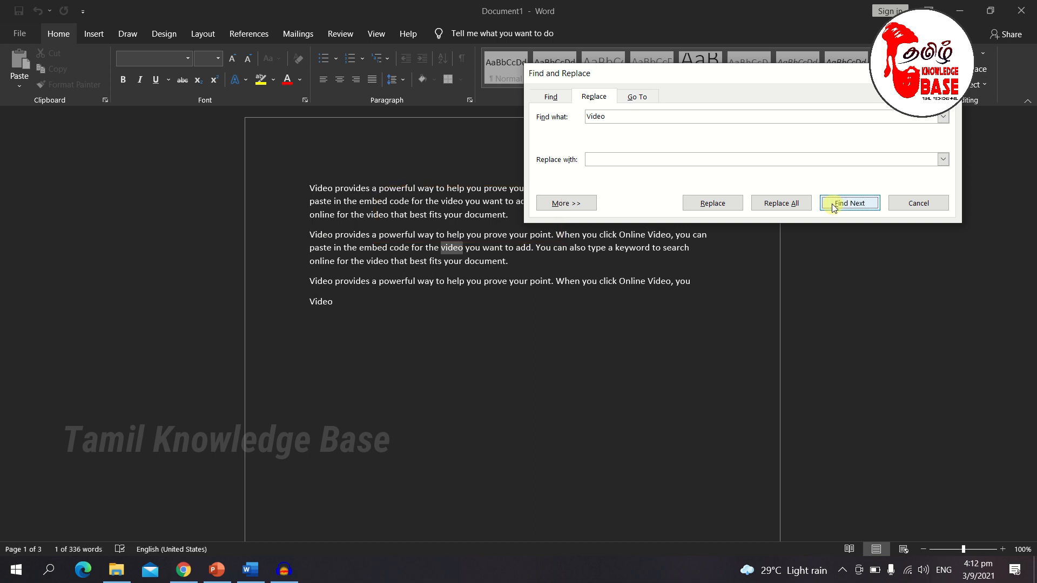
# - Replace every occurrence of "Video" with "Audio" and close the Find and Replace dialog
pyautogui.click(634, 163)
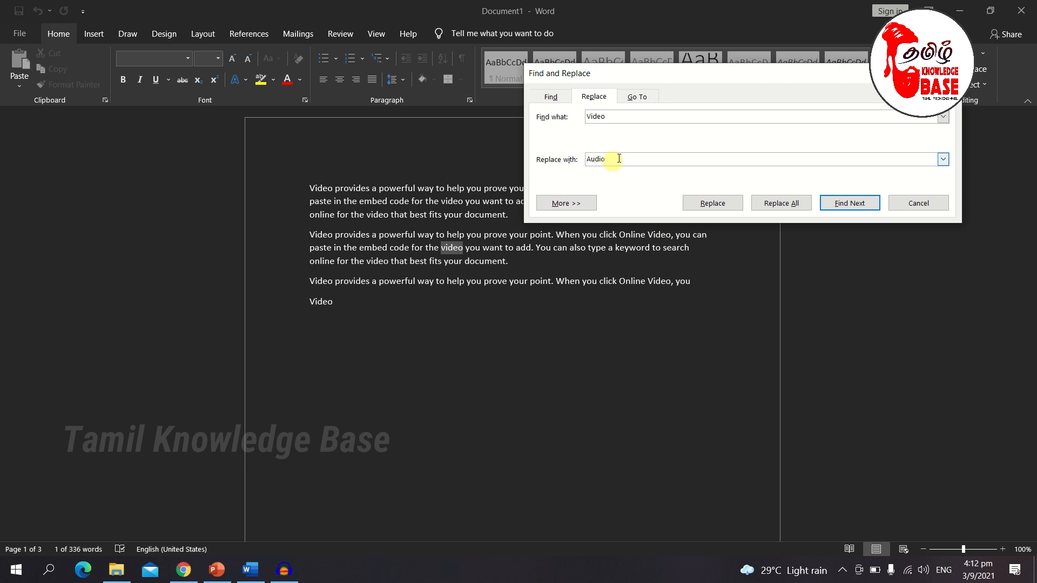
pyautogui.moveTo(621, 159); pyautogui.dragTo(574, 160)
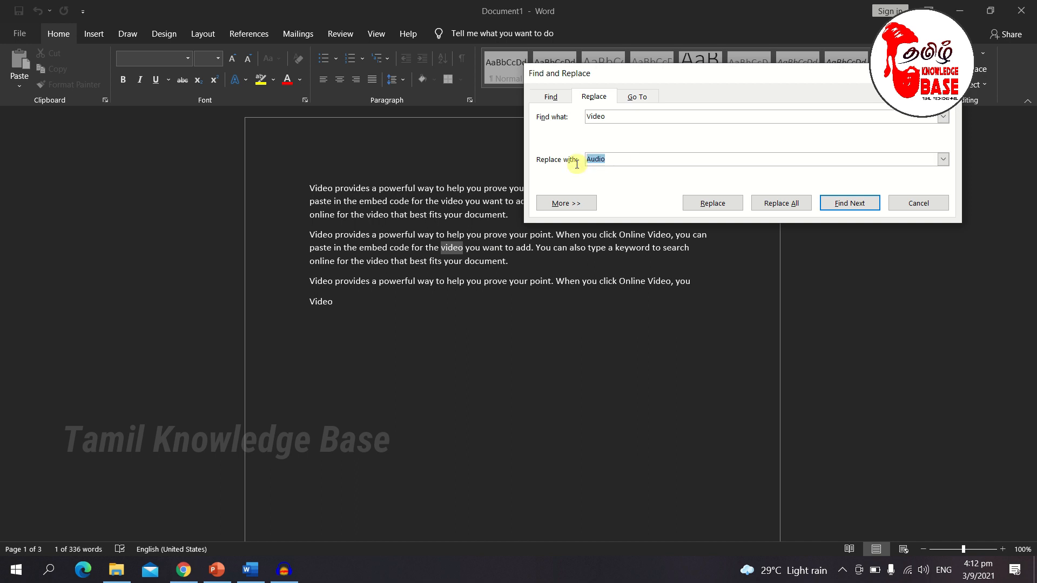
pyautogui.click(783, 204)
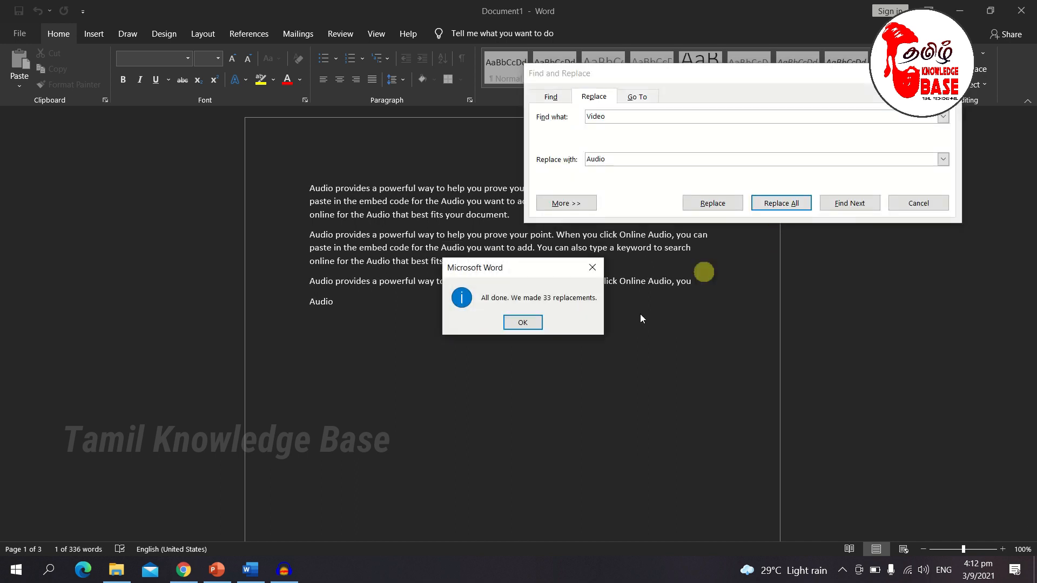
pyautogui.click(526, 322)
pyautogui.scroll(-1, 549, 309)
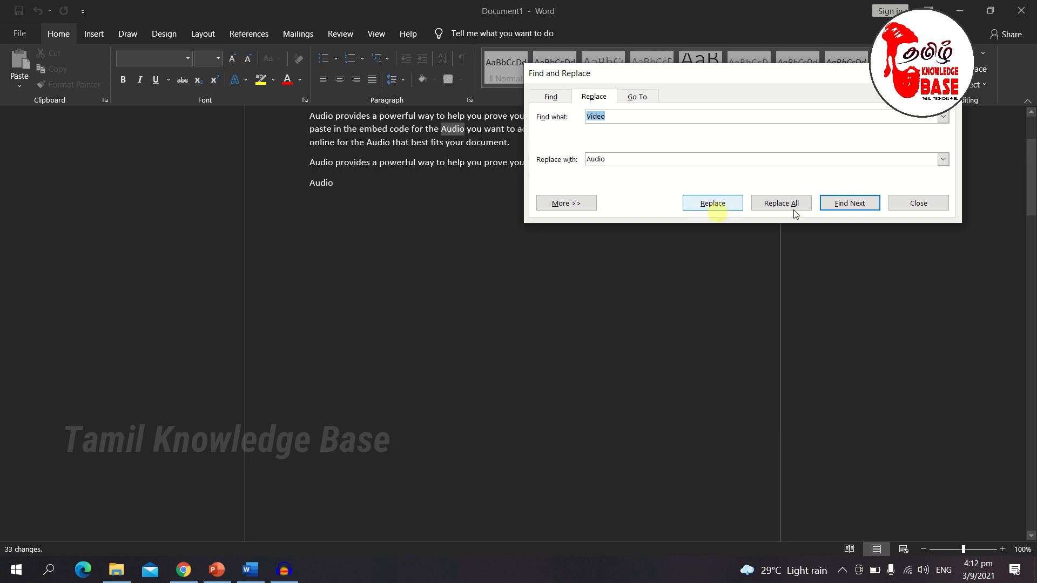
pyautogui.click(918, 203)
pyautogui.scroll(3, 492, 221)
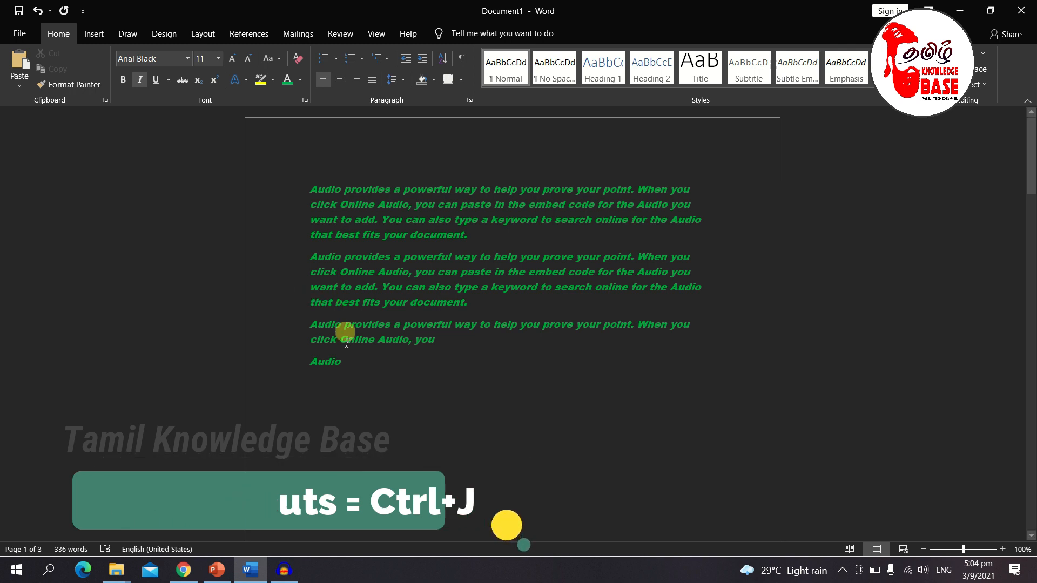
# - Justify all the text on the first page, from the first paragraph through the last line "Audio"
pyautogui.moveTo(367, 374); pyautogui.dragTo(297, 183)
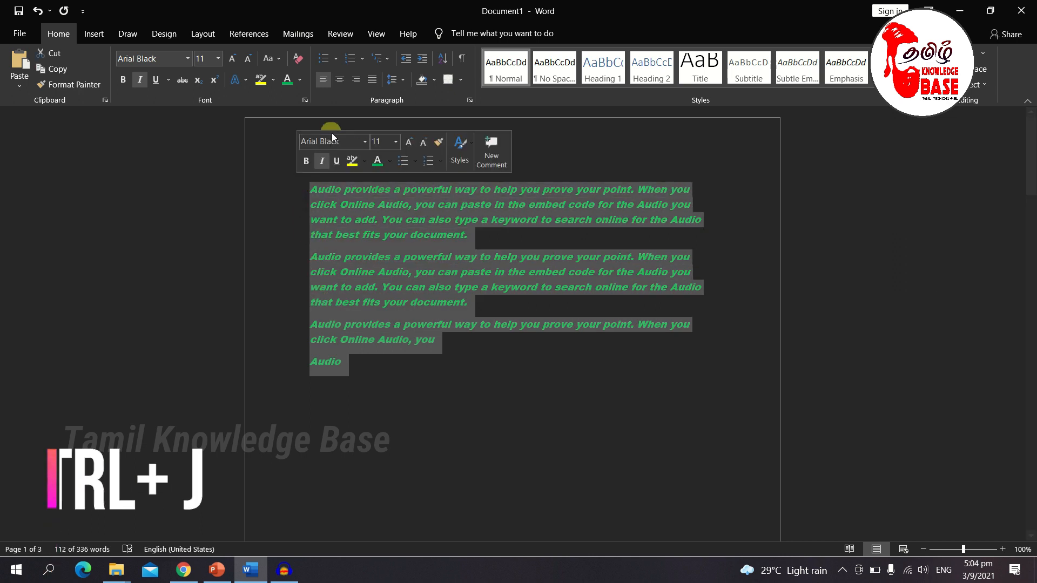
pyautogui.hotkey('ctrl', 'j')
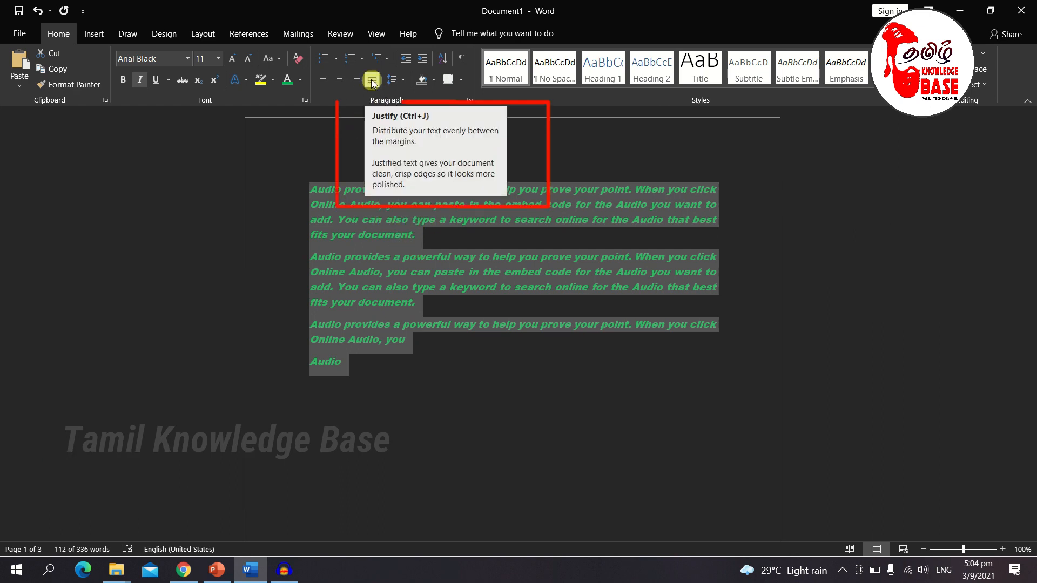
pyautogui.hotkey('ctrl', 'j')
pyautogui.hotkey('ctrl', 'j')
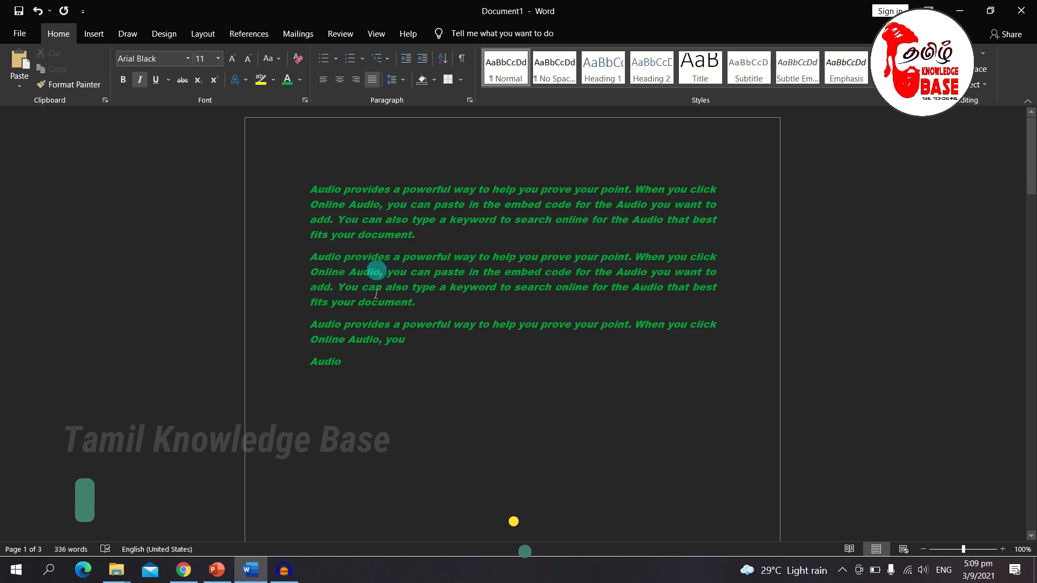
# - Open Insert Hyperlink for the last line "Audio", examine the new document, e-mail address and existing file link types, and cancel
pyautogui.moveTo(357, 363); pyautogui.dragTo(305, 371)
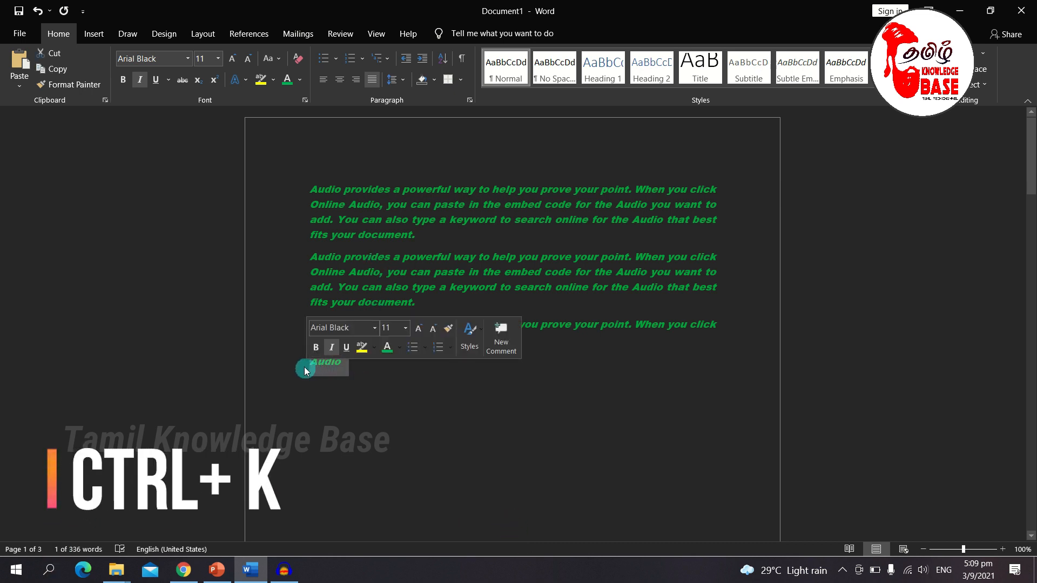
pyautogui.hotkey('ctrl', 'k')
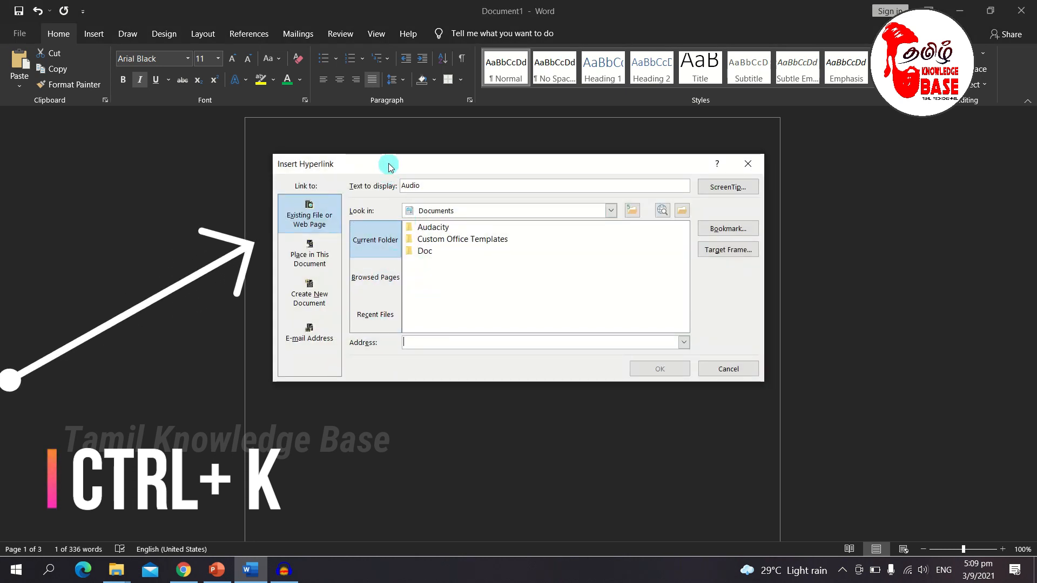
pyautogui.moveTo(390, 164); pyautogui.dragTo(427, 141)
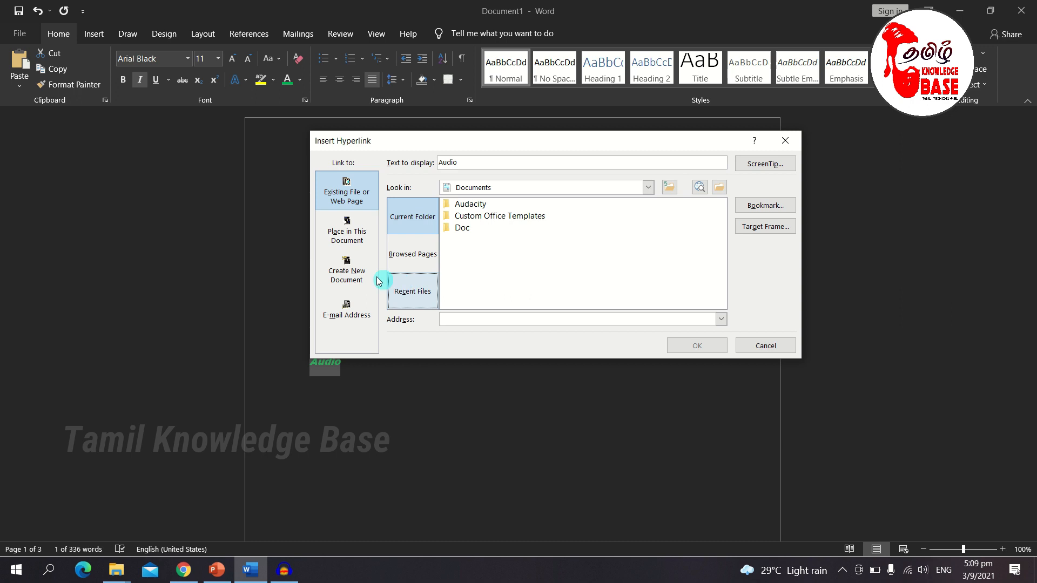
pyautogui.click(356, 274)
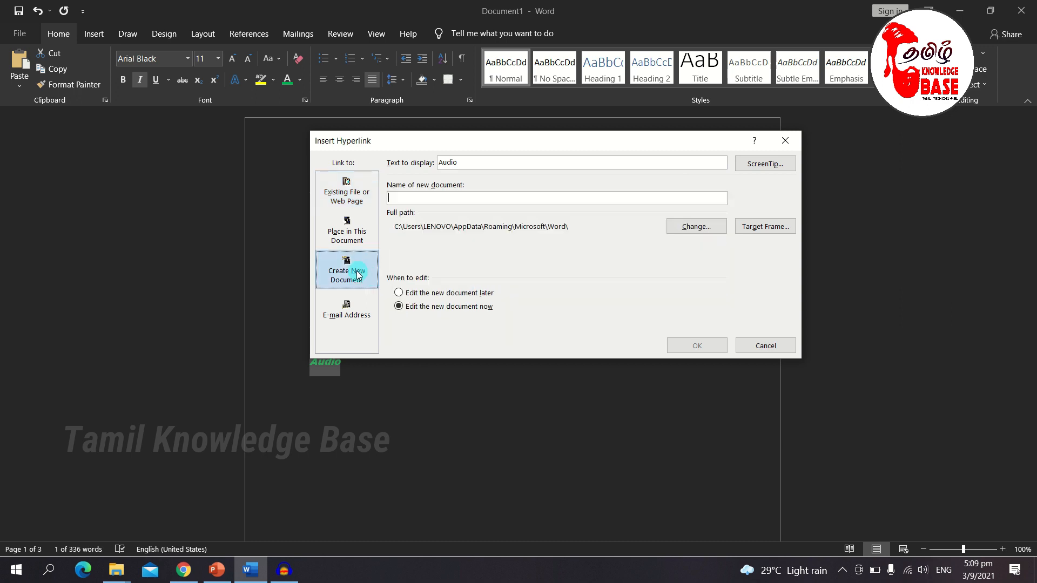
pyautogui.click(351, 316)
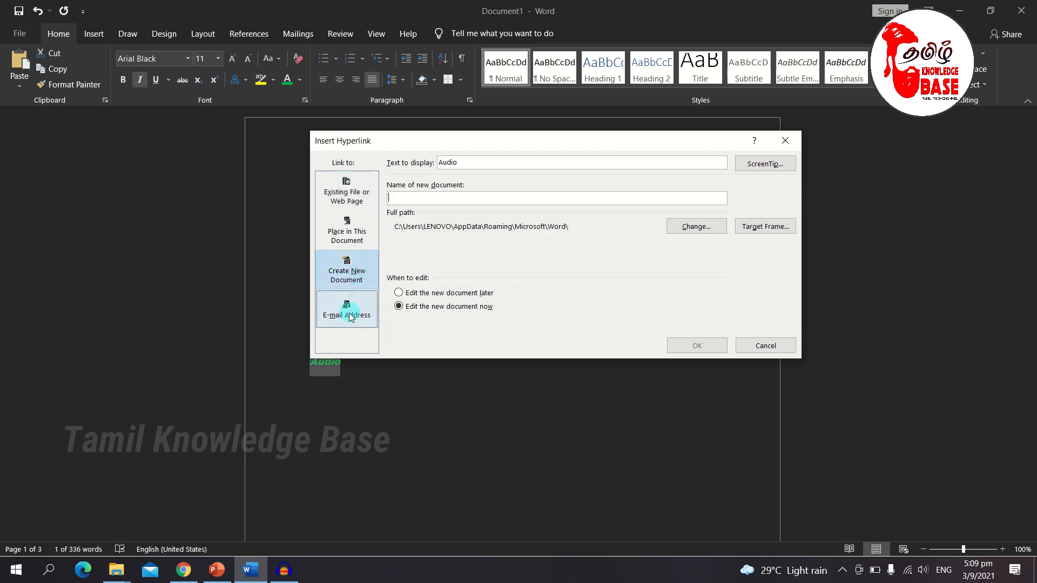
pyautogui.click(357, 317)
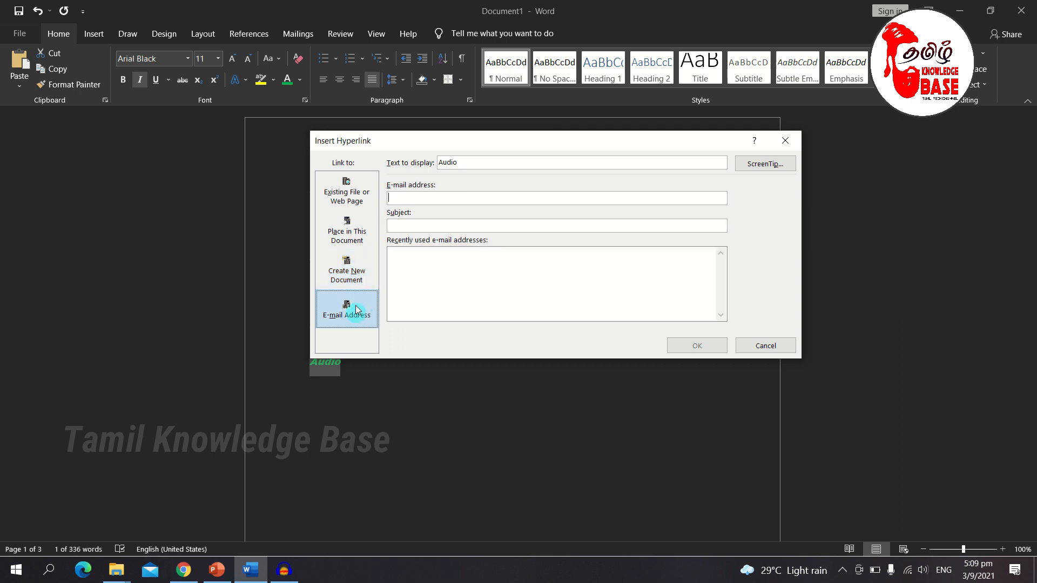
pyautogui.click(346, 192)
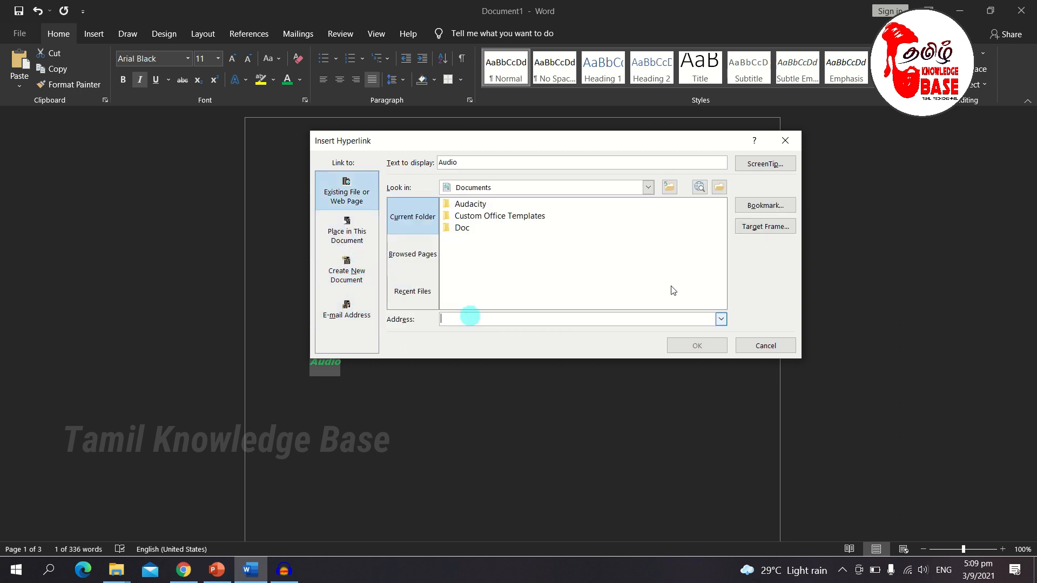
pyautogui.click(765, 346)
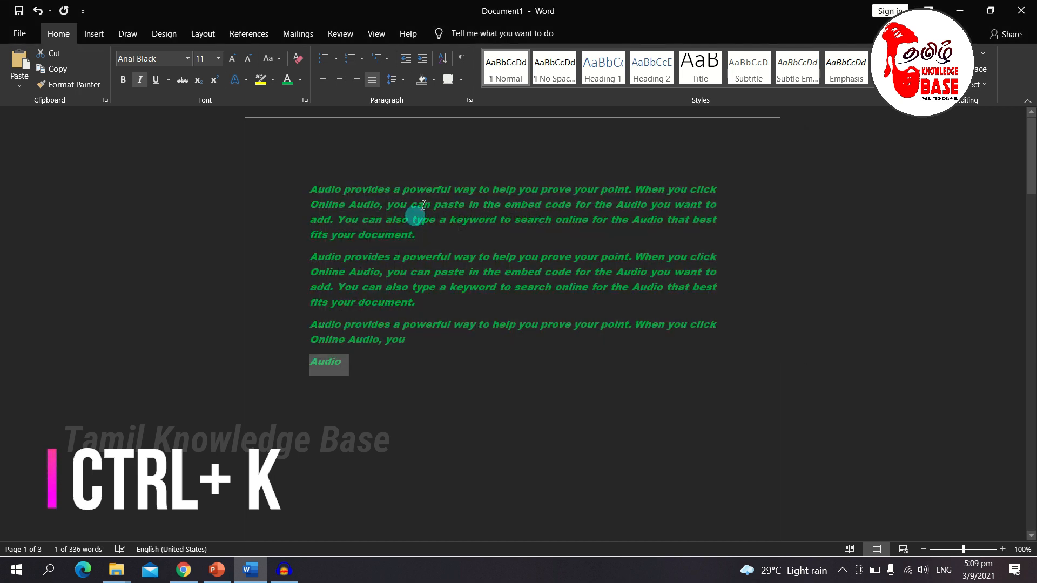
pyautogui.doubleClick(421, 191)
pyautogui.rightClick(422, 188)
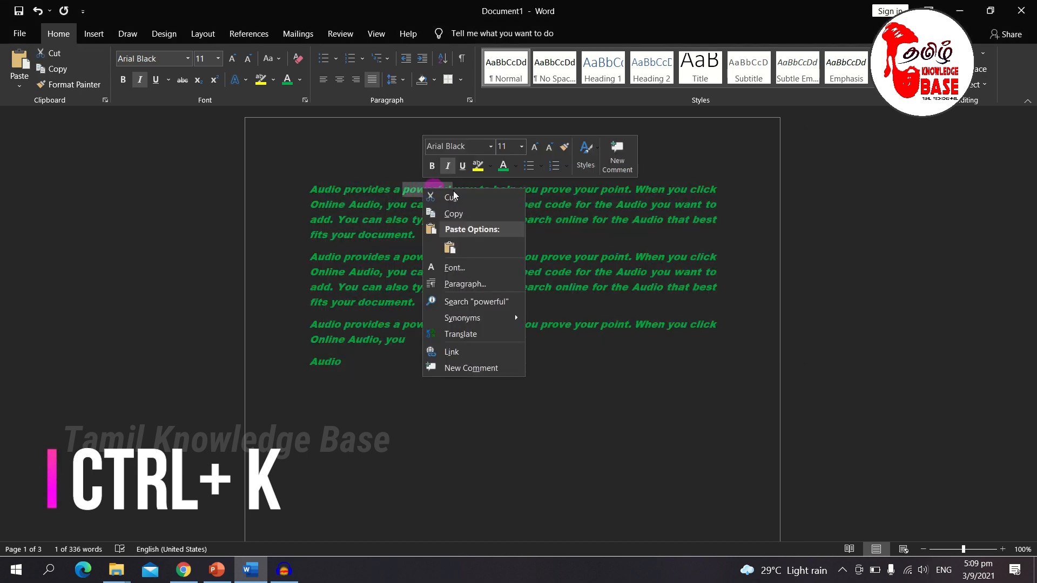
pyautogui.click(407, 191)
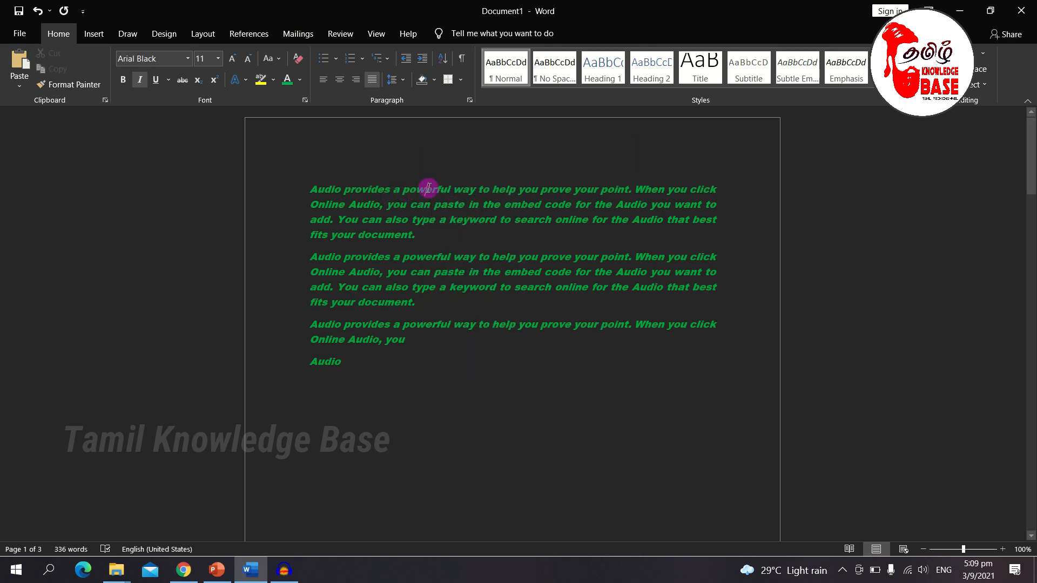
pyautogui.doubleClick(428, 189)
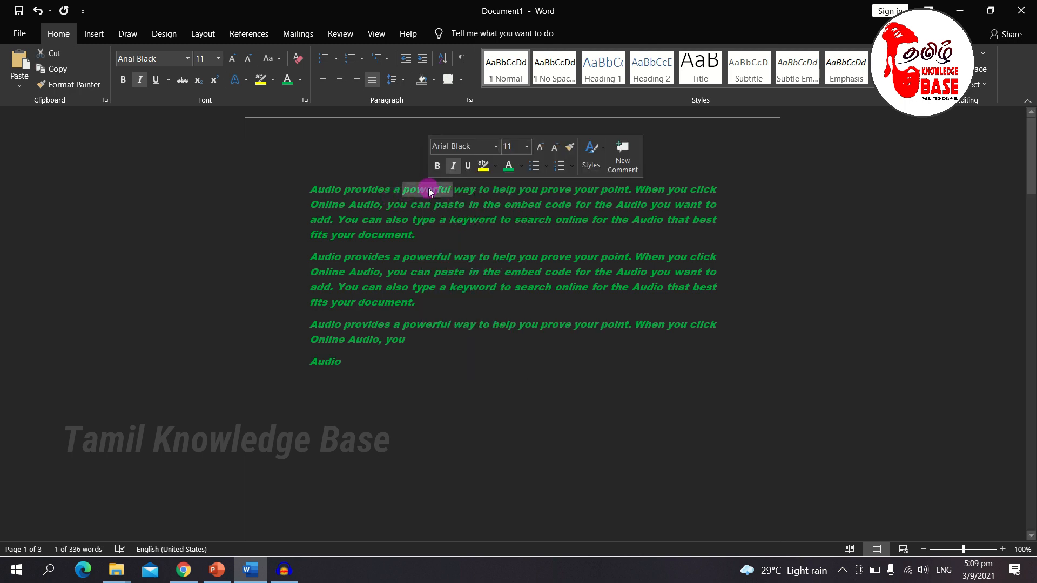
pyautogui.hotkey('ctrl', 'k')
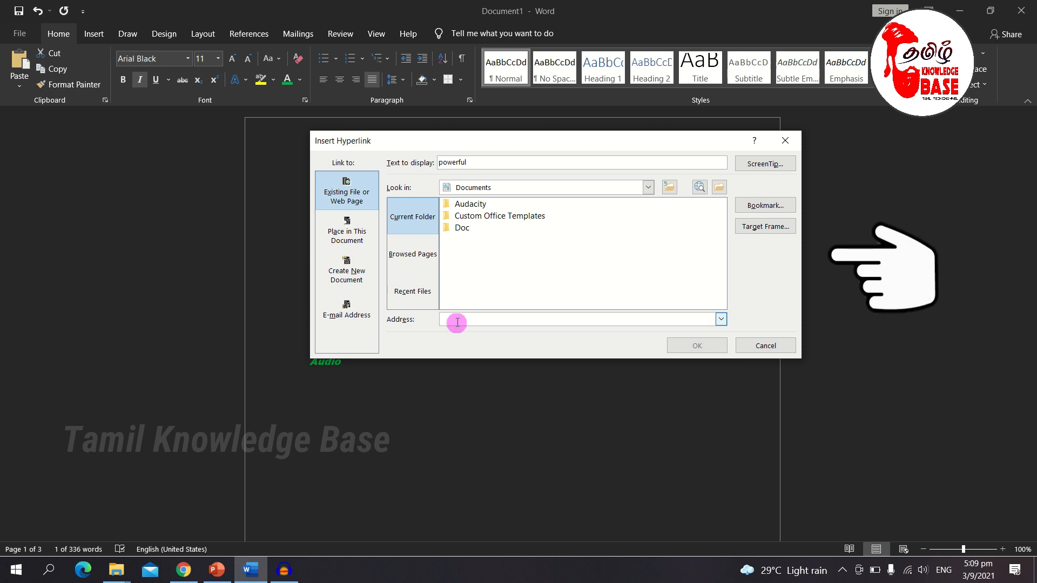
pyautogui.write('www.selva.com')
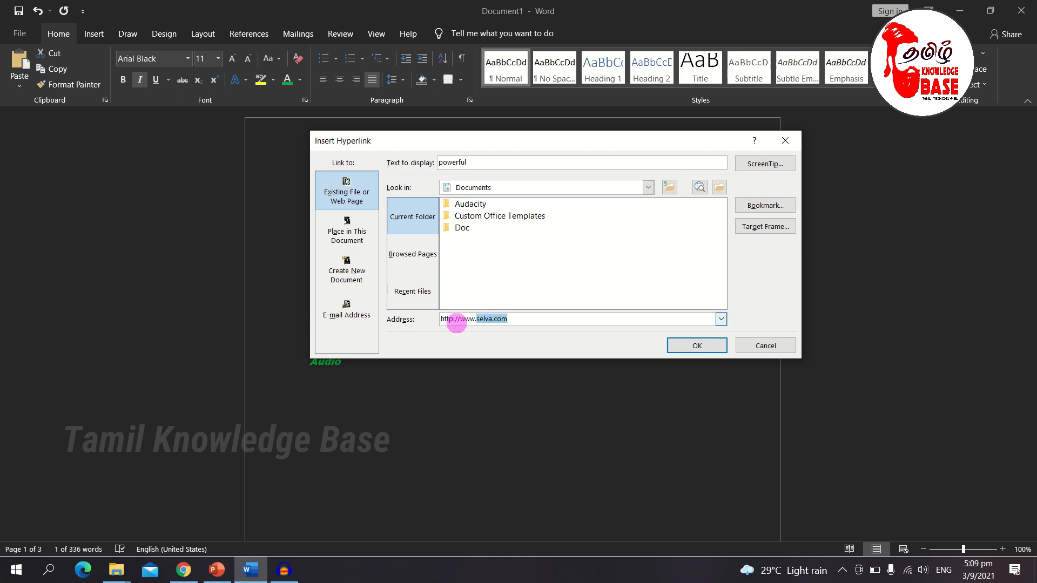
pyautogui.press('Right')
pyautogui.click(687, 348)
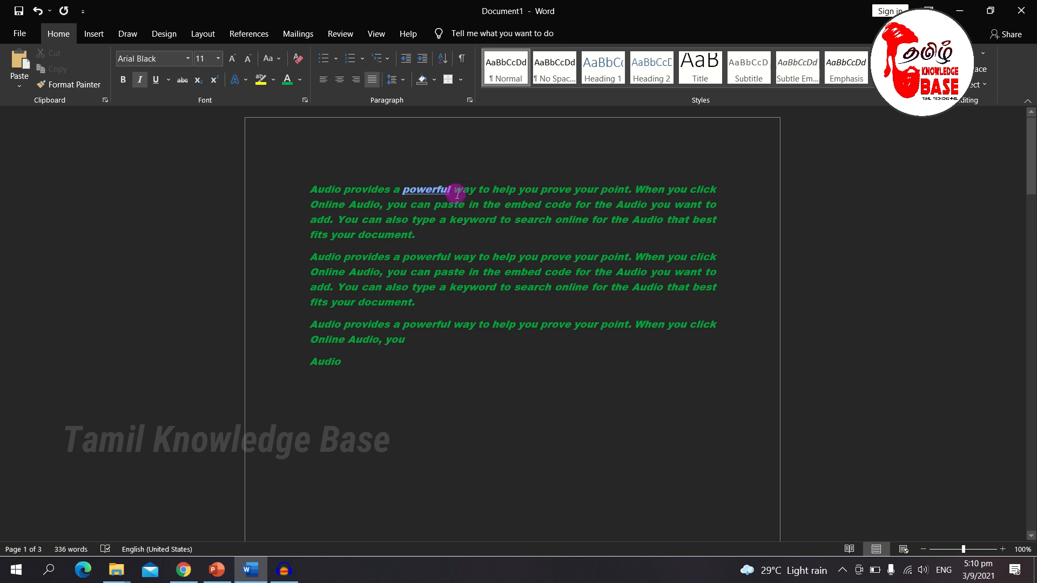
pyautogui.keyDown('ctrl'); pyautogui.click(437, 192); pyautogui.keyUp('ctrl')
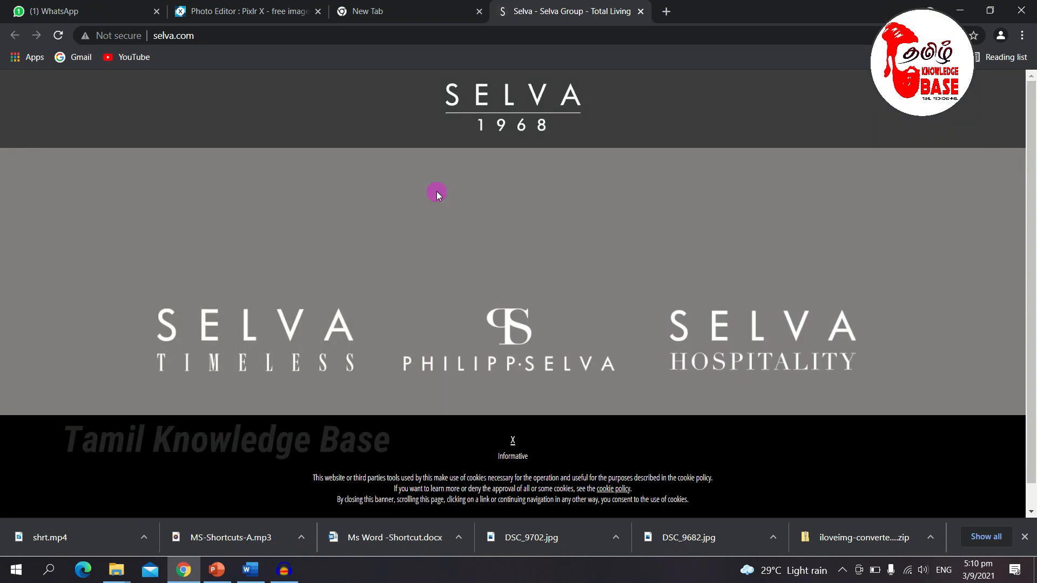
pyautogui.hotkey('alt', 'Tab')
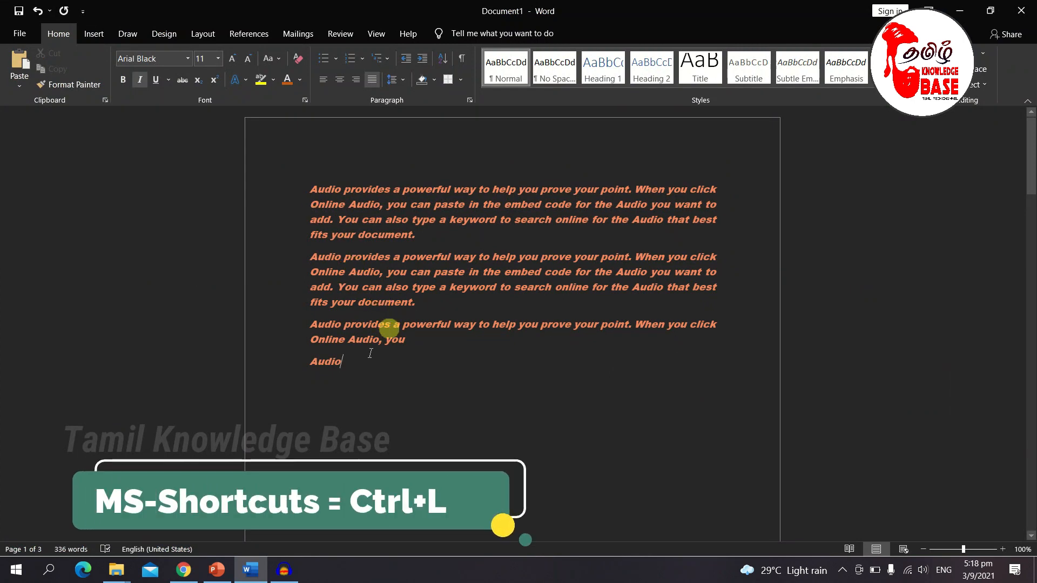
# - Left-align all the text from the first paragraph through the last line "Audio", and right-align the same text
pyautogui.moveTo(363, 354); pyautogui.dragTo(301, 193)
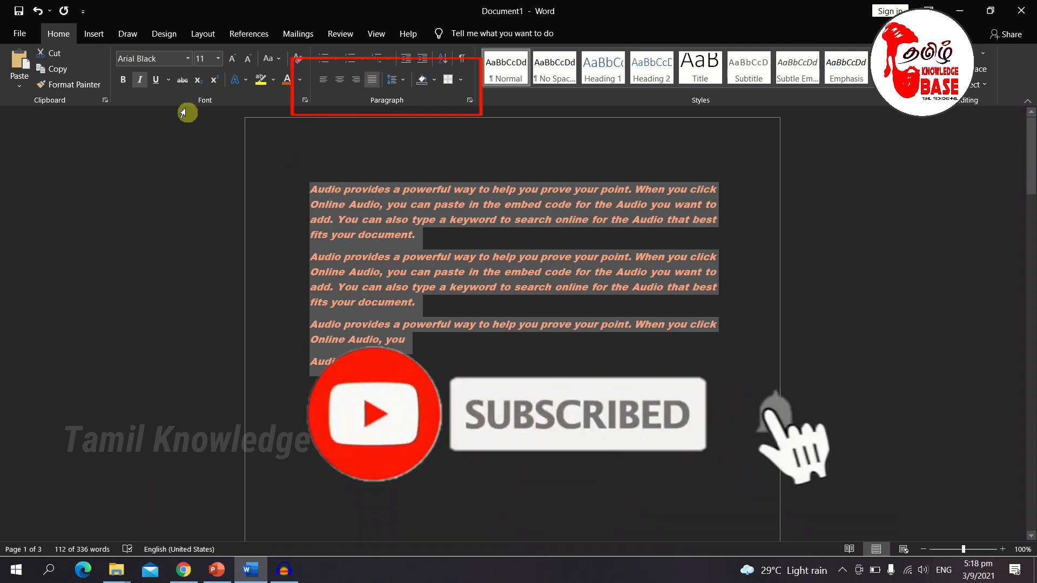
pyautogui.hotkey('ctrl', 'l')
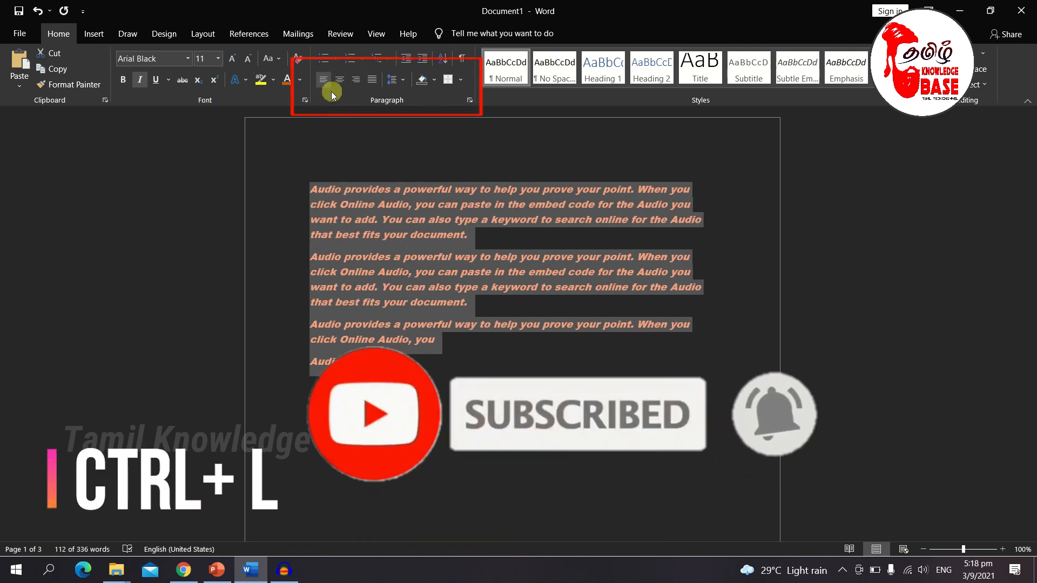
pyautogui.moveTo(364, 366); pyautogui.dragTo(294, 192)
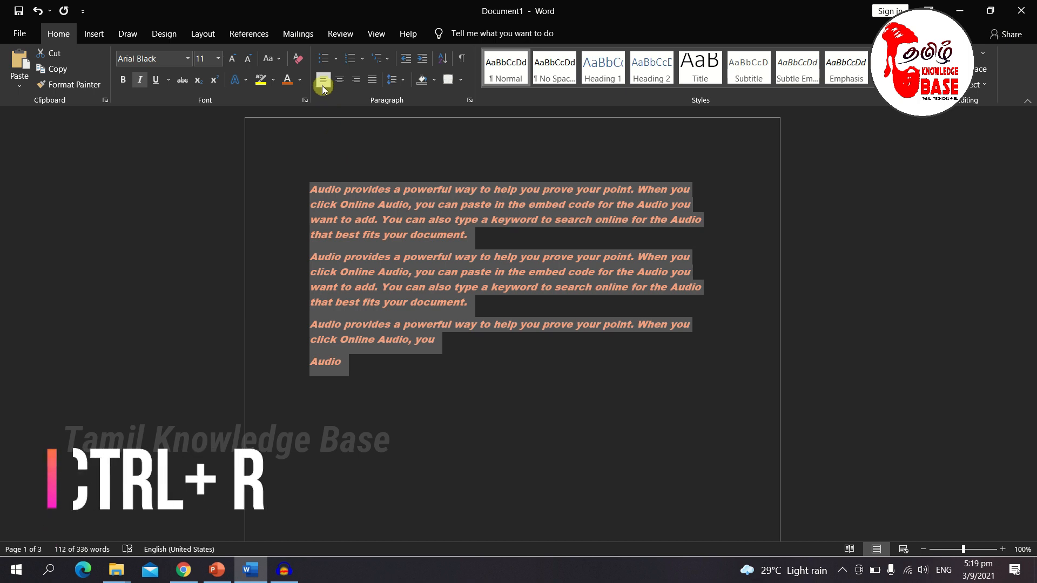
pyautogui.hotkey('ctrl', 'r')
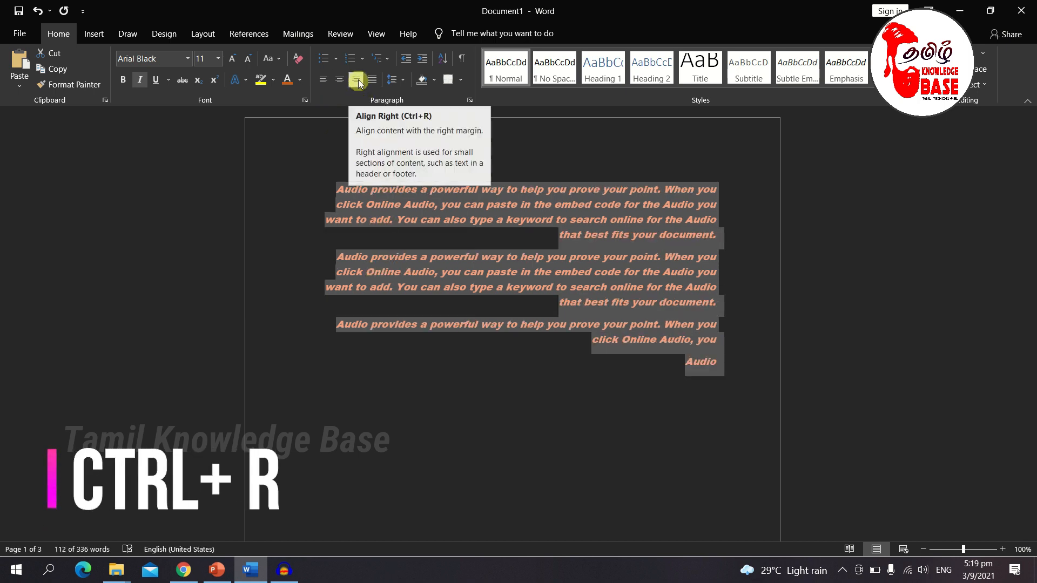
# - Cycle the selected text through justified, centered and left alignment, ending with right alignment, and clear the selection
pyautogui.hotkey('ctrl', 'j')
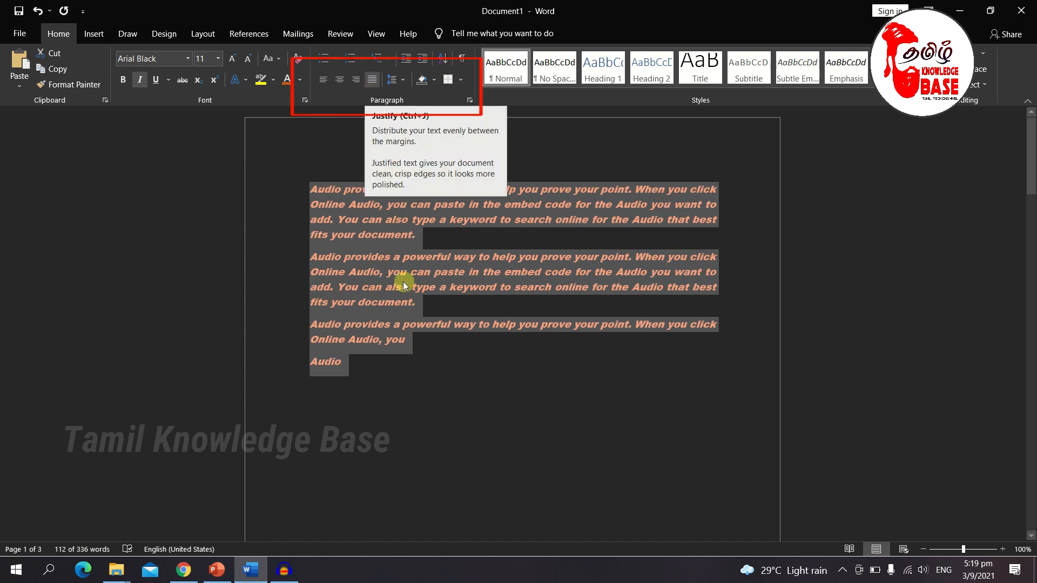
pyautogui.hotkey('ctrl', 'e')
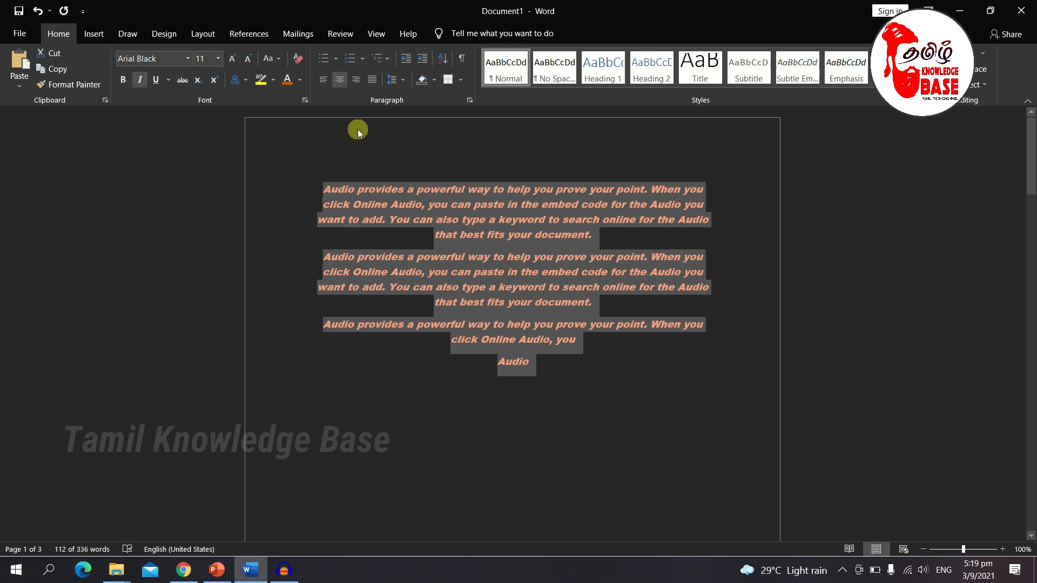
pyautogui.hotkey('ctrl', 'l')
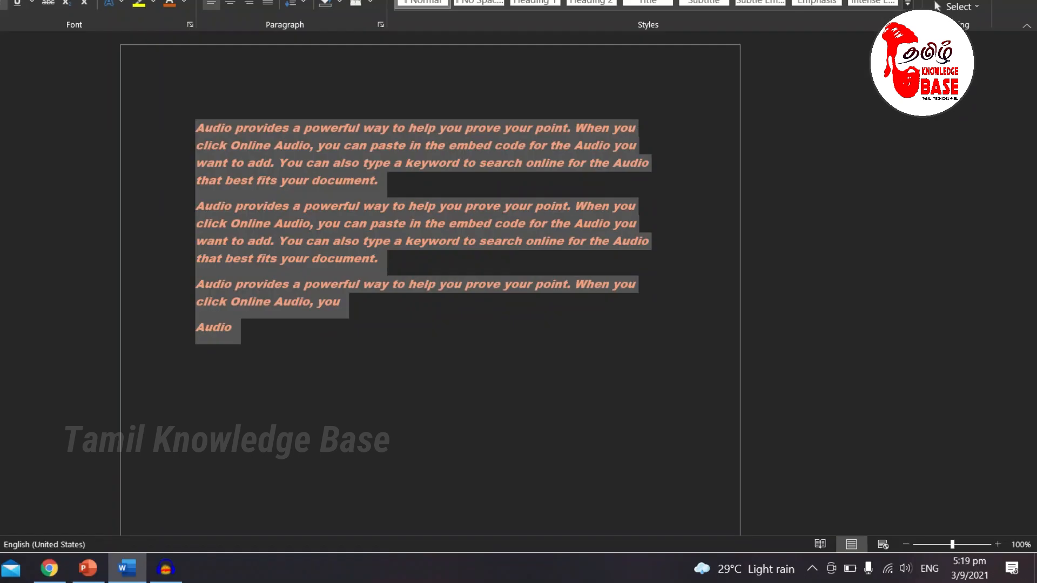
pyautogui.hotkey('ctrl', 'r')
pyautogui.click(350, 289)
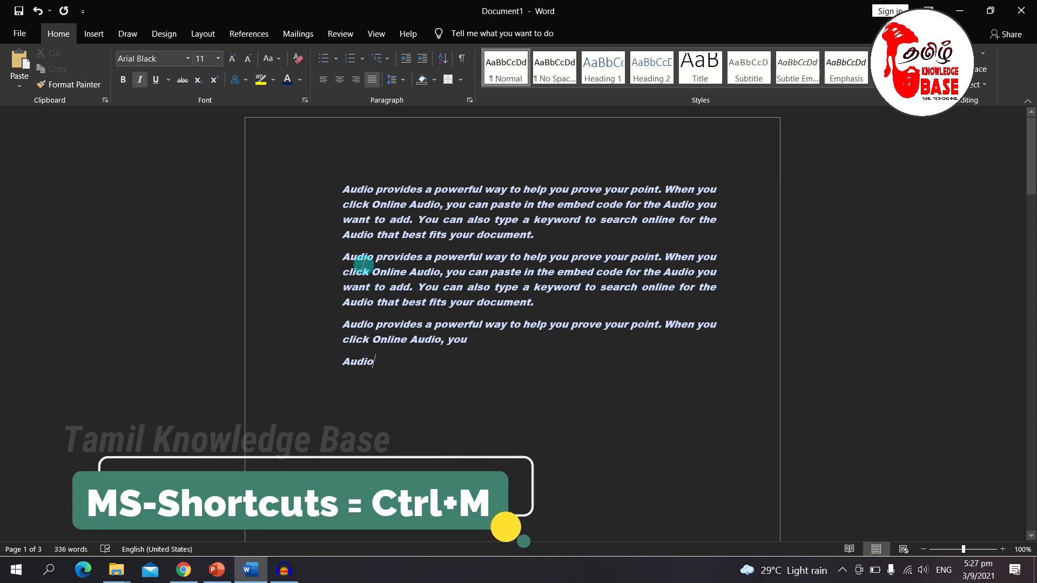
# - Increase the left indent of the first paragraph by six levels
pyautogui.click(344, 191)
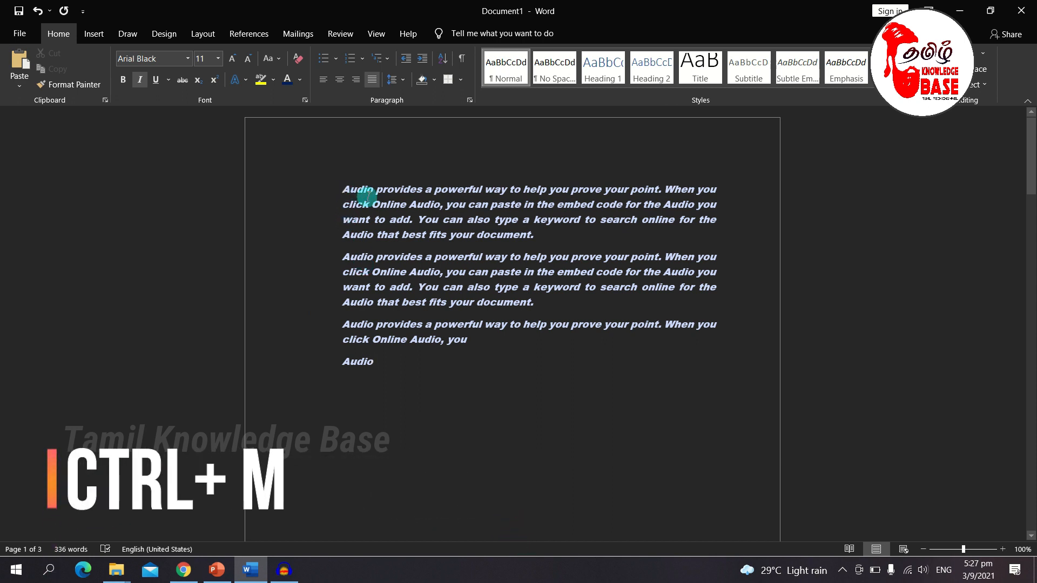
pyautogui.hotkey('ctrl', 'm')
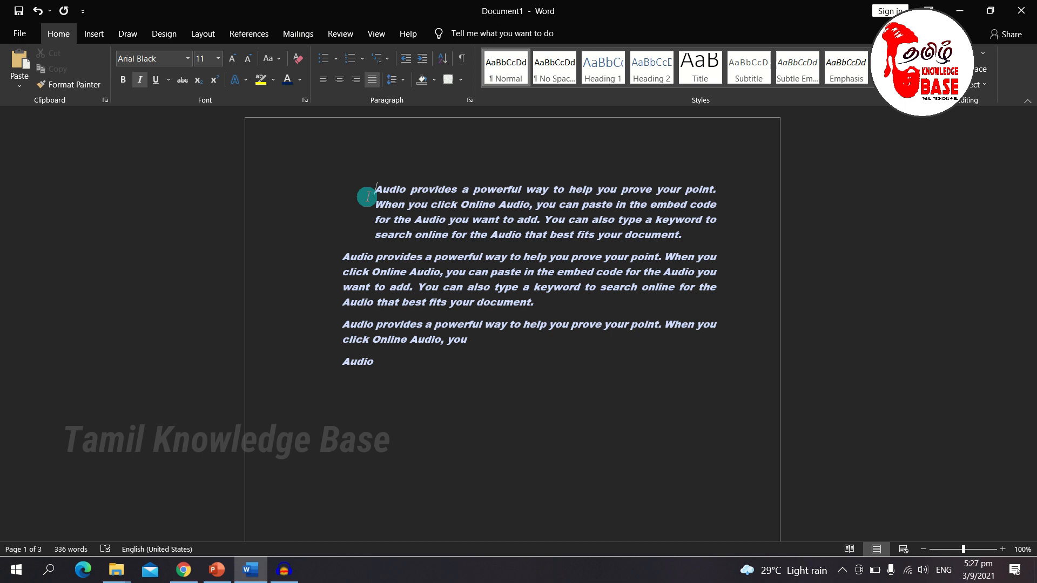
pyautogui.hotkey('ctrl', 'm')
pyautogui.hotkey('ctrl', 'm')
pyautogui.hotkey('ctrl', 'm')
pyautogui.hotkey('ctrl', 'm')
pyautogui.hotkey('ctrl', 'm')
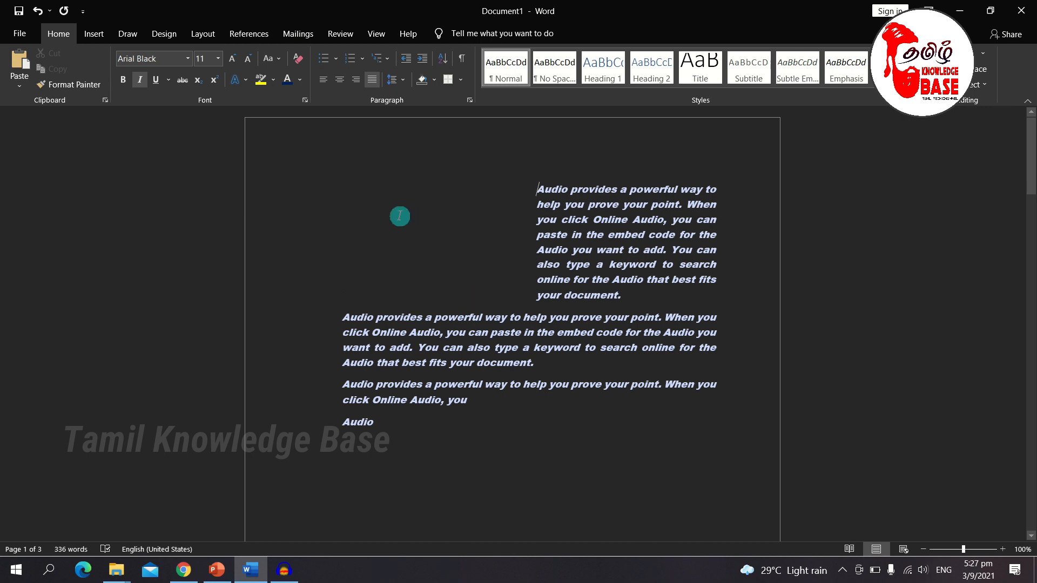
# - Undo the last five indent increases on the first paragraph
pyautogui.hotkey('ctrl', 'z')
pyautogui.hotkey('ctrl', 'z')
pyautogui.hotkey('ctrl', 'z')
pyautogui.hotkey('ctrl', 'z')
pyautogui.hotkey('ctrl', 'z')
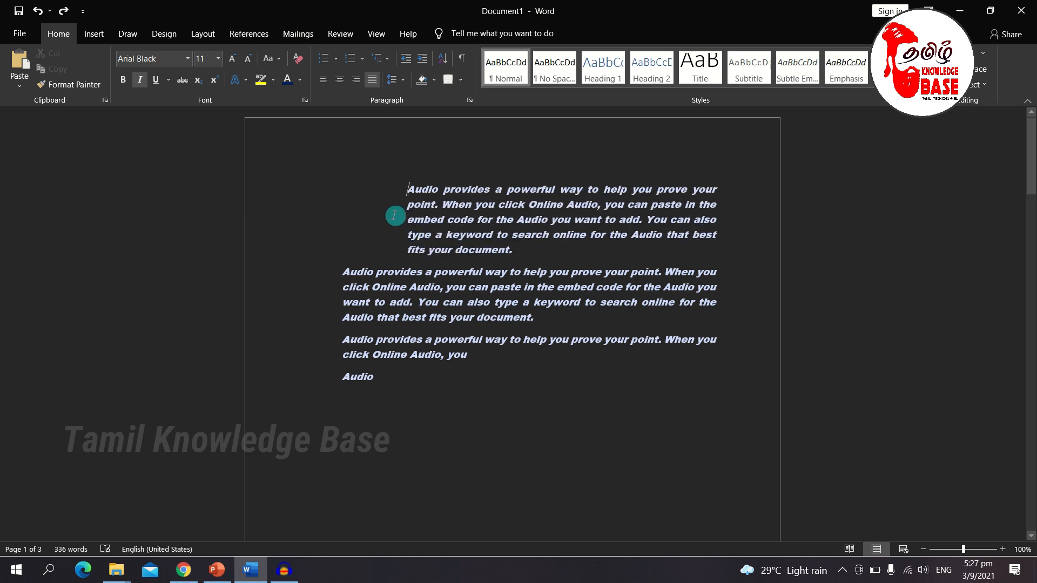
# - Increase the left indent of the second paragraph by several levels
pyautogui.click(345, 258)
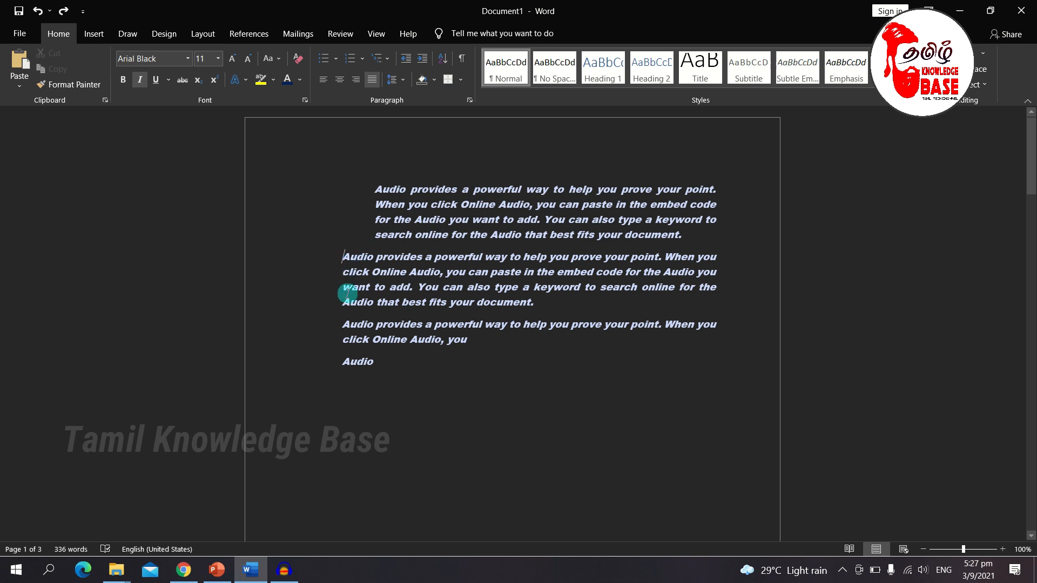
pyautogui.hotkey('ctrl', 'm')
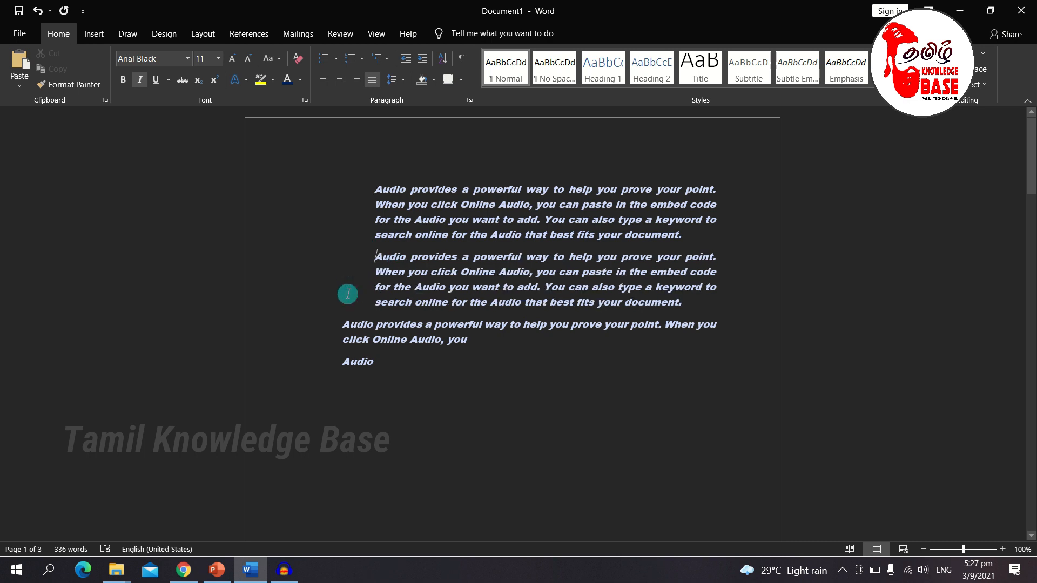
pyautogui.hotkey('ctrl', 'm')
pyautogui.hotkey('ctrl', 'm')
pyautogui.hotkey('ctrl', 'm')
pyautogui.hotkey('ctrl', 'm')
pyautogui.hotkey('ctrl', 'm')
pyautogui.hotkey('ctrl', 'm')
pyautogui.hotkey('ctrl', 'm')
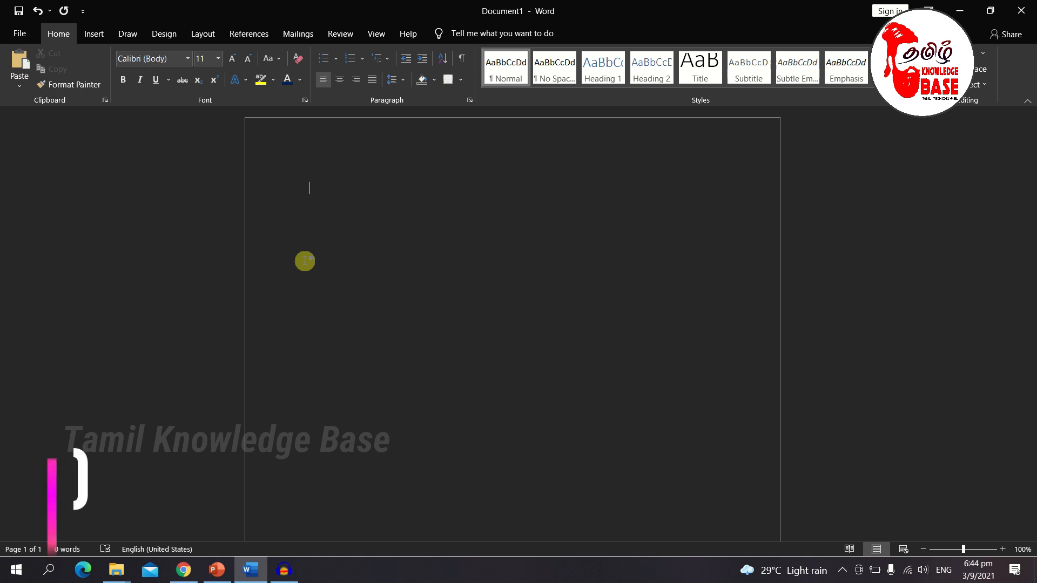
# - Start the Open command from the blank document to show where existing files are opened
pyautogui.hotkey('ctrl', 'o')
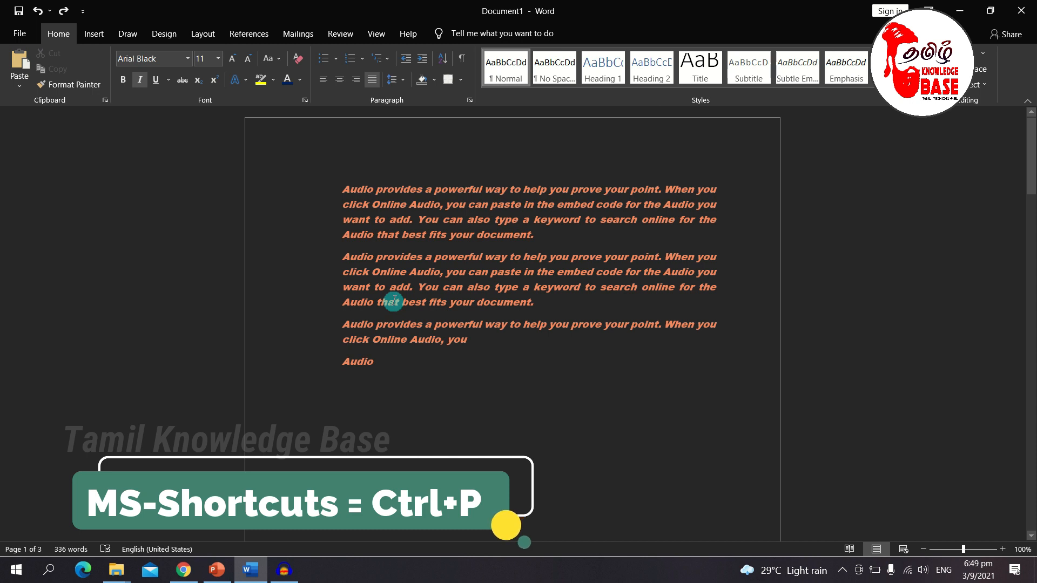
# - Send the whole document to the Microsoft Print to PDF printer and cancel saving the output file
pyautogui.hotkey('ctrl', 'p')
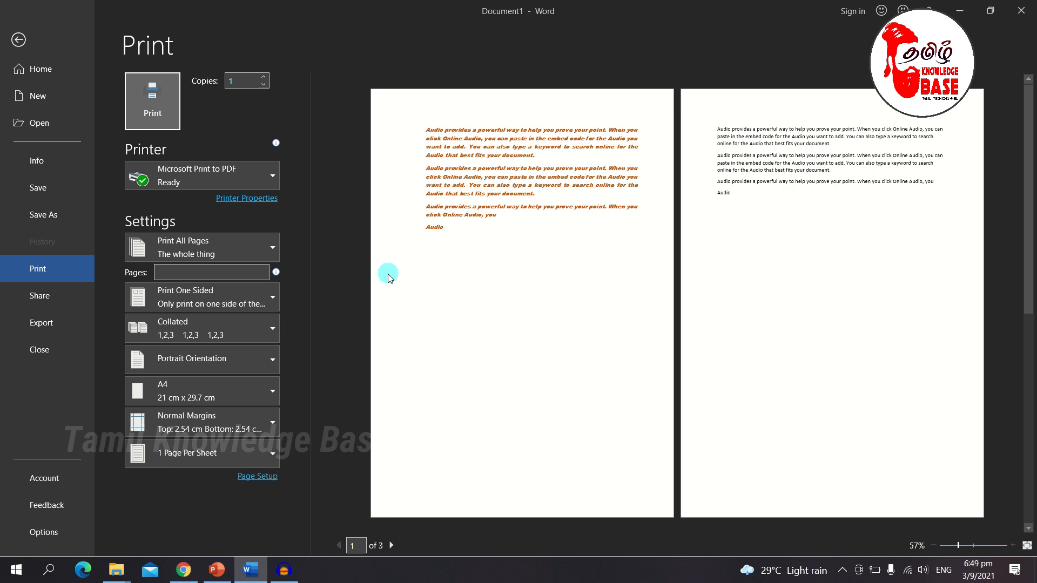
pyautogui.click(163, 112)
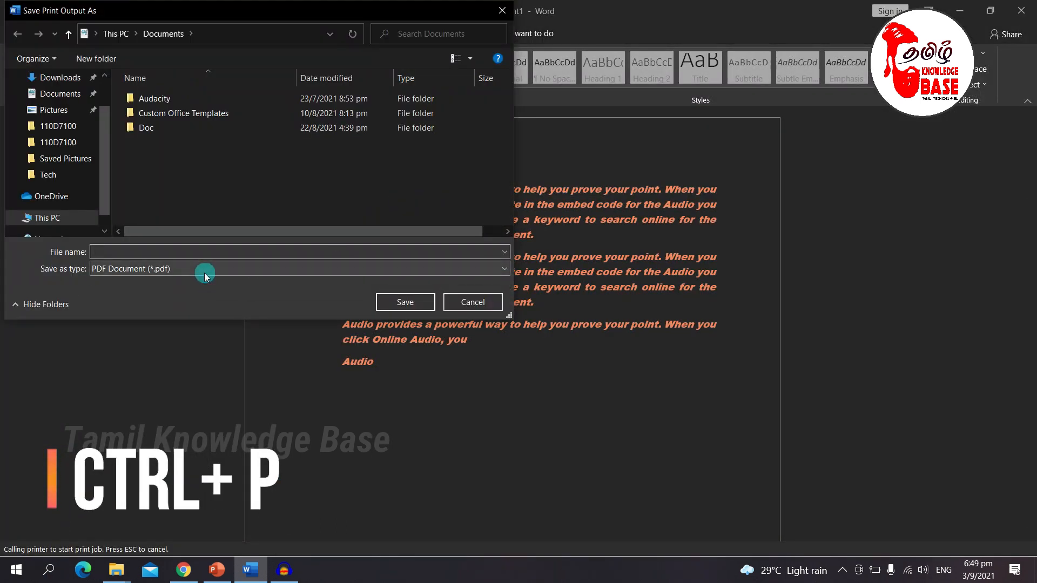
pyautogui.click(201, 269)
pyautogui.click(168, 282)
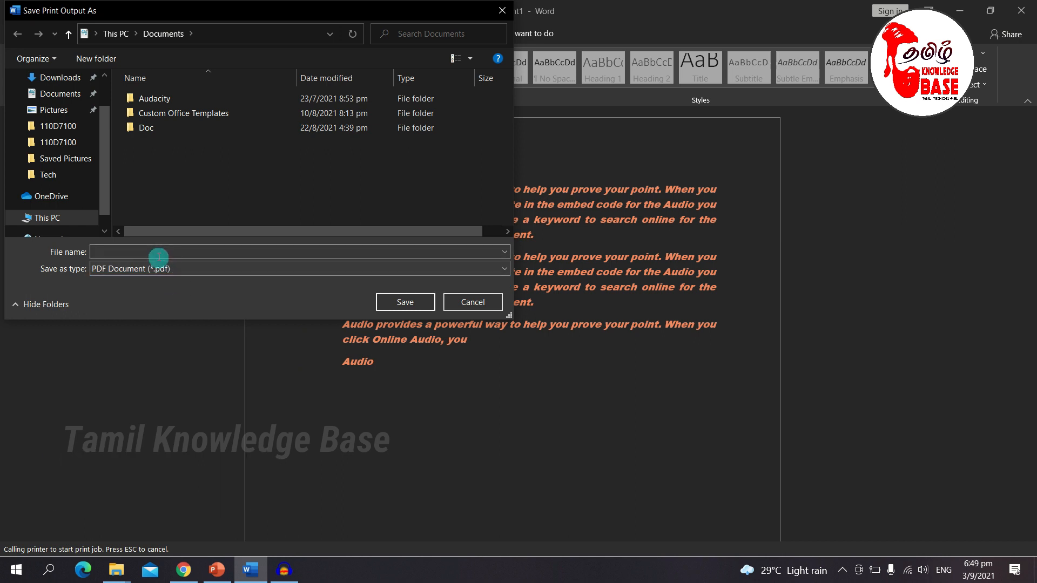
pyautogui.click(453, 309)
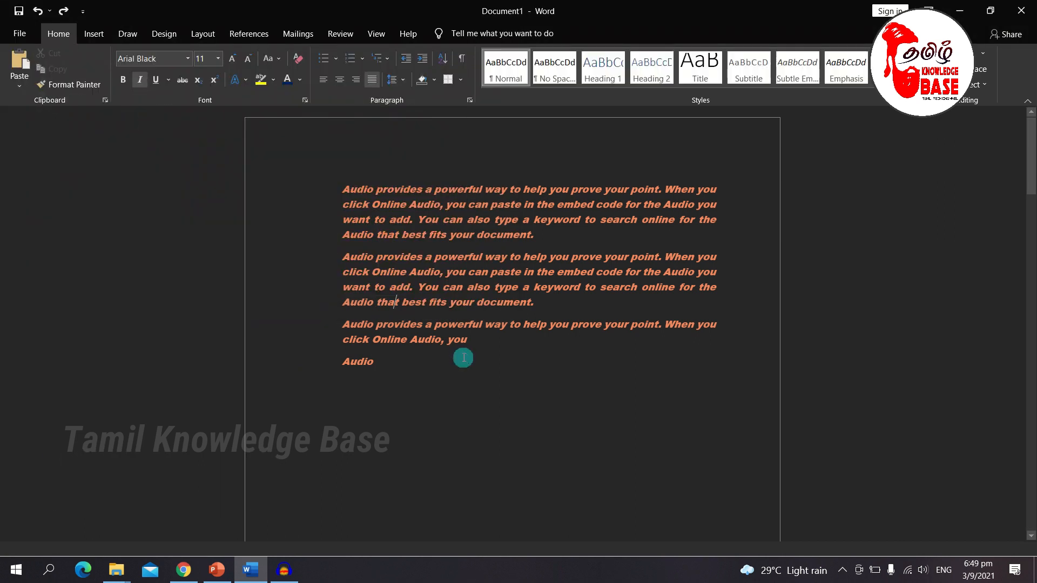
# - Examine the orientation choices in the PDF printer's properties from the print settings, leaving them as they are
pyautogui.hotkey('ctrl', 'p')
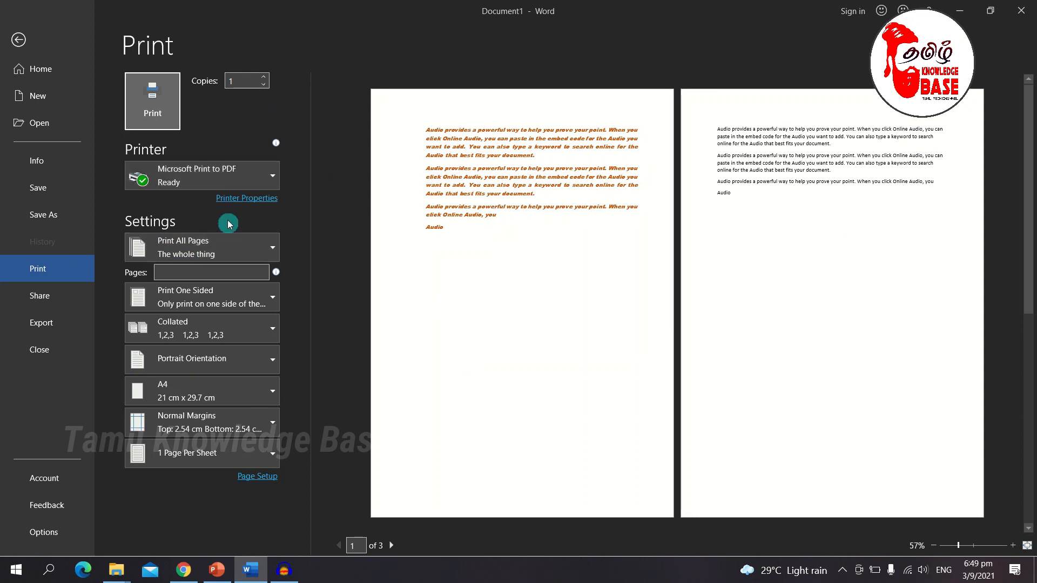
pyautogui.click(241, 201)
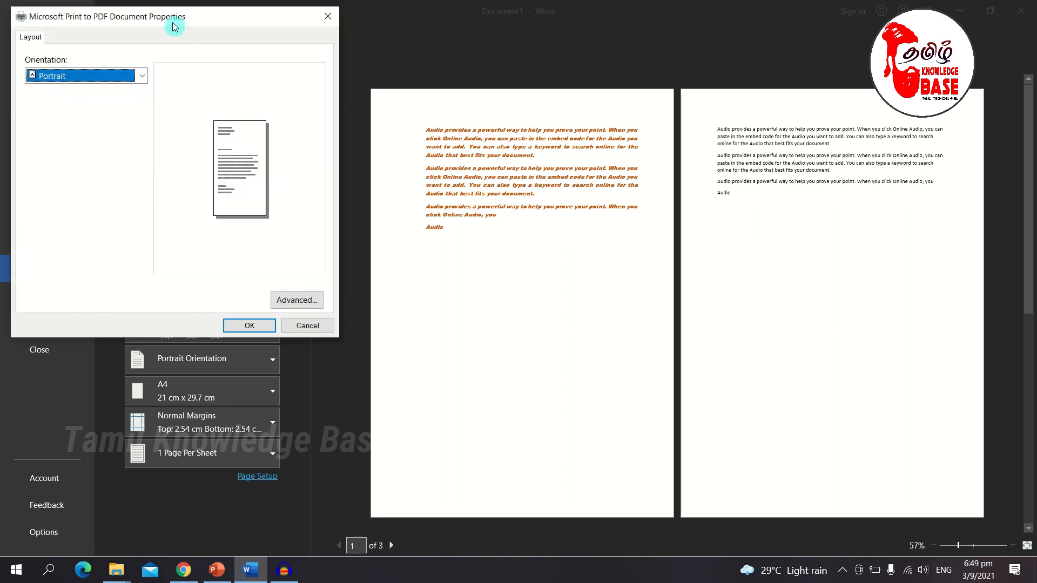
pyautogui.moveTo(171, 21); pyautogui.dragTo(361, 53)
pyautogui.click(330, 107)
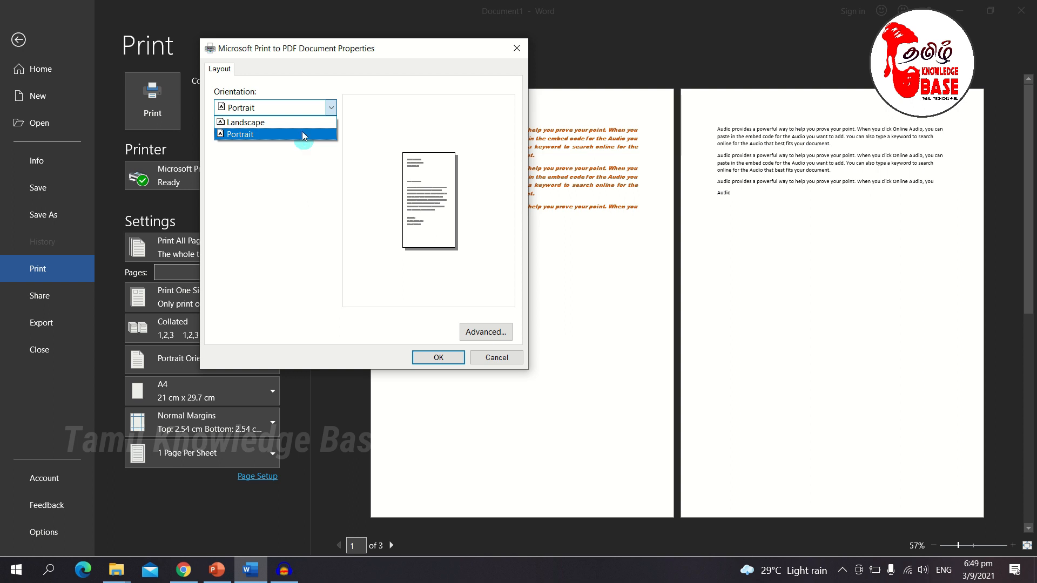
pyautogui.click(486, 336)
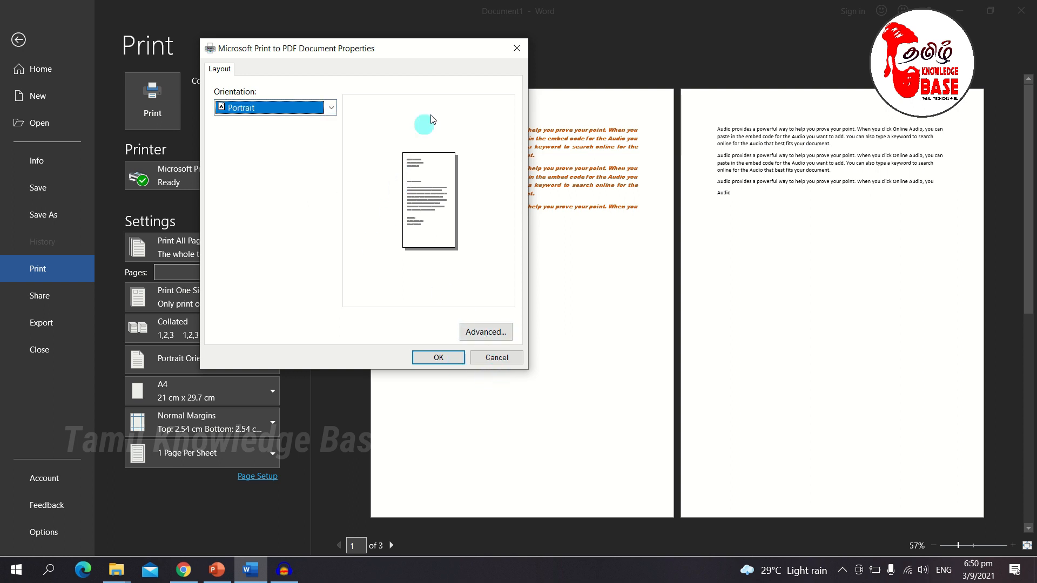
pyautogui.click(517, 48)
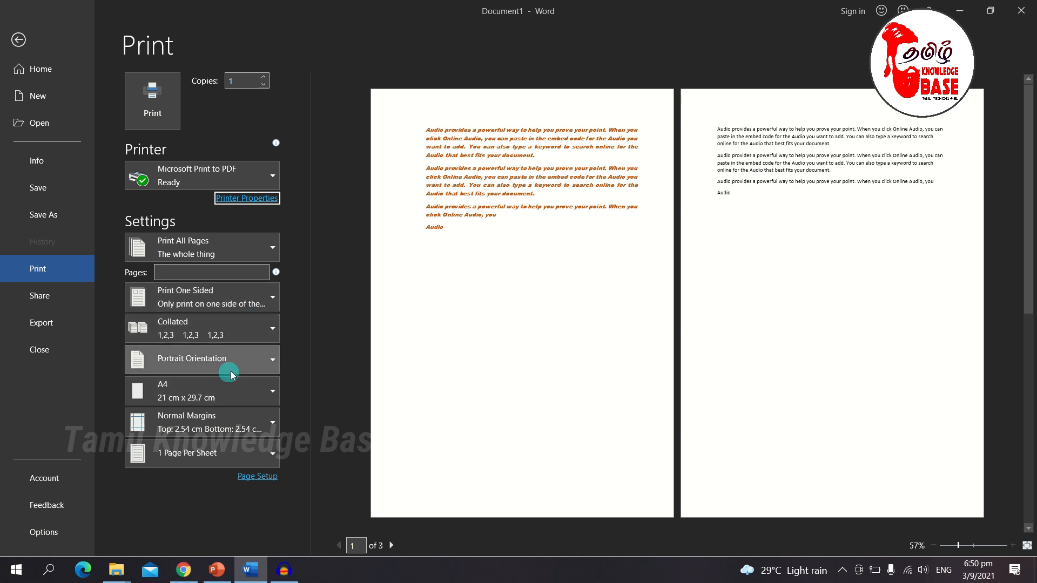
# - Examine the print settings for paper size and margins, including the margins, paper and layout options of Page Setup
pyautogui.click(241, 386)
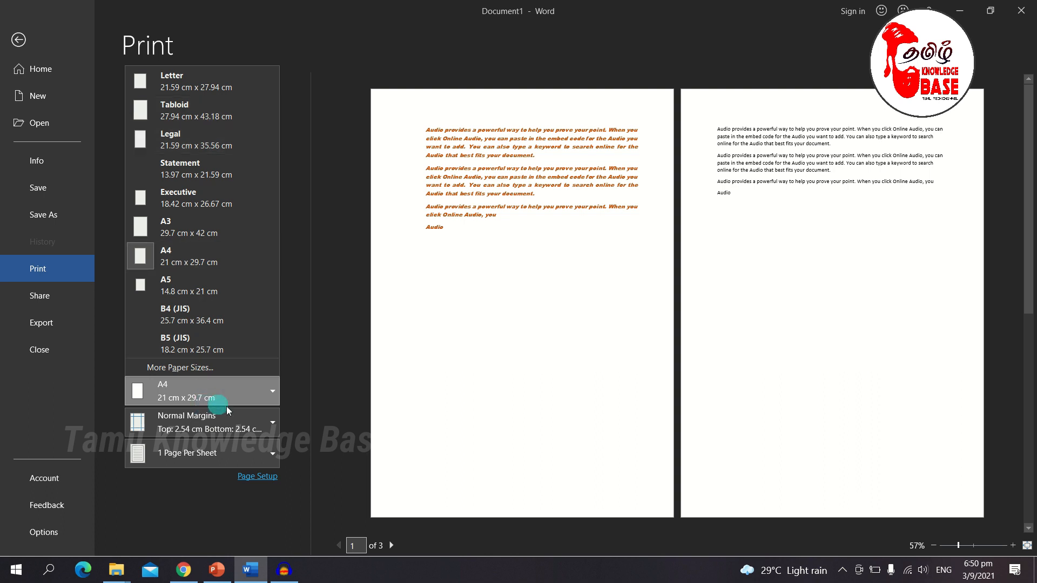
pyautogui.click(241, 422)
pyautogui.click(241, 430)
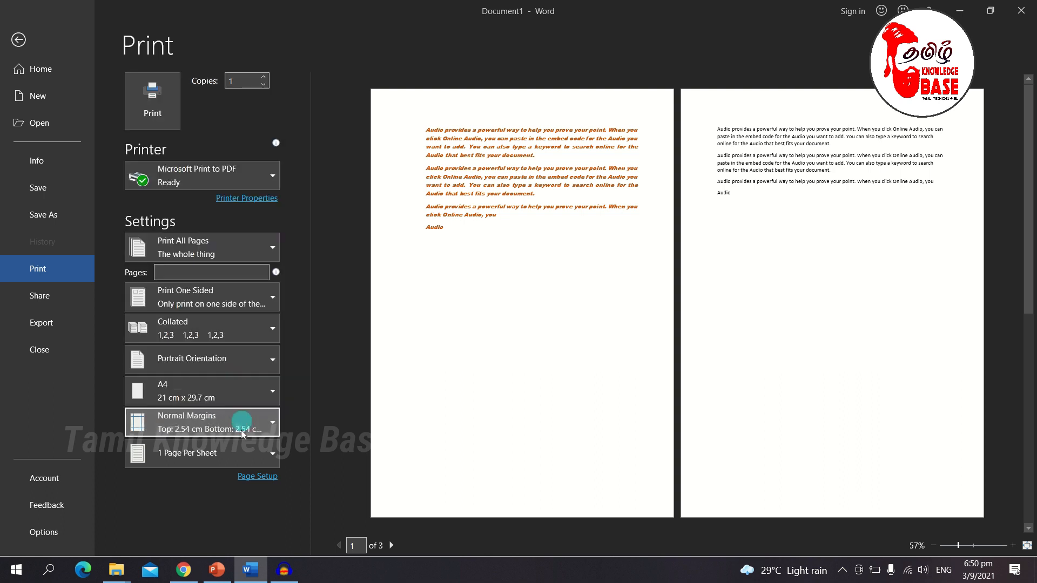
pyautogui.click(259, 477)
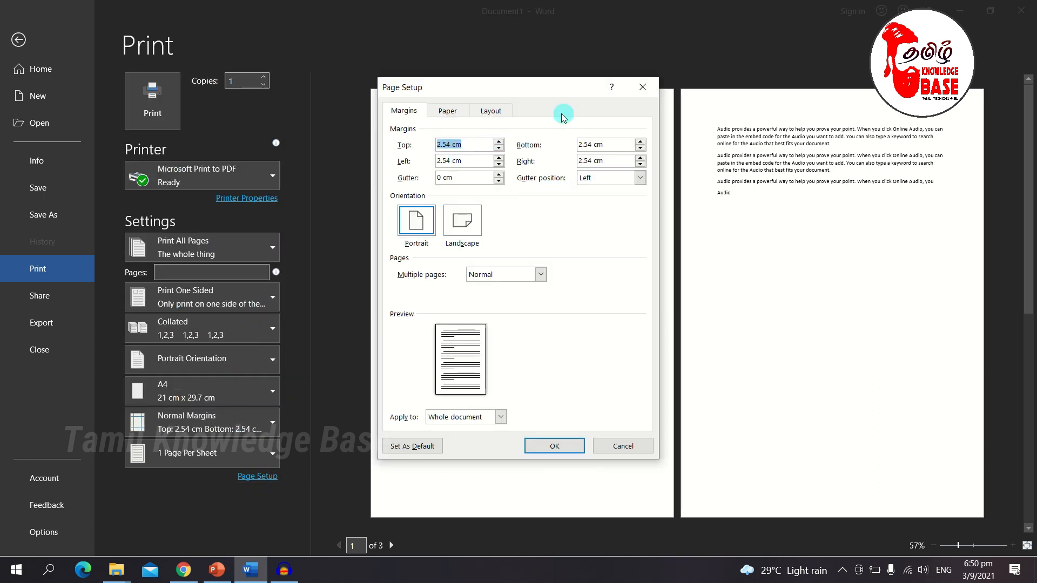
pyautogui.click(448, 110)
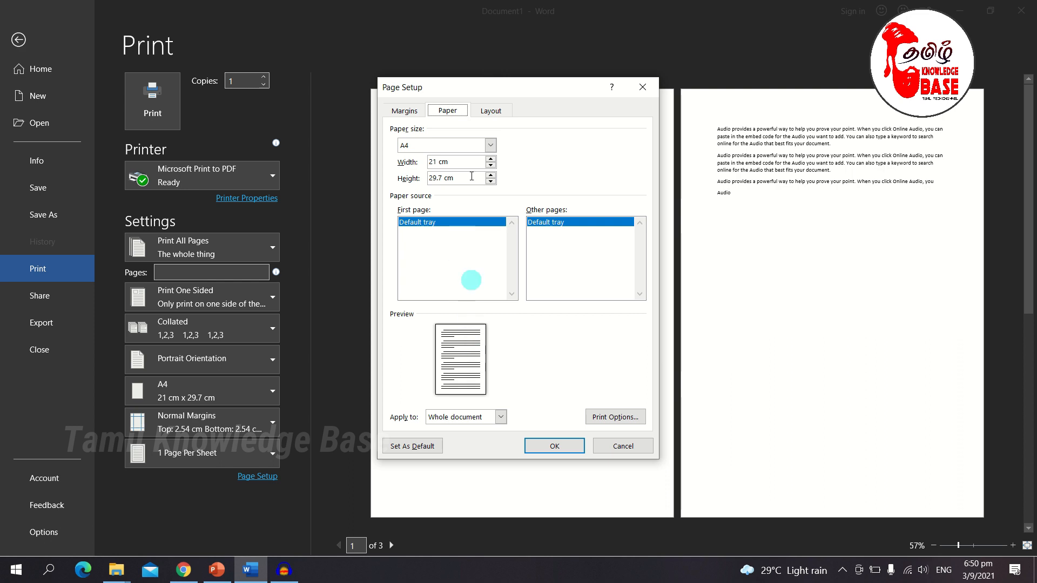
pyautogui.click(482, 111)
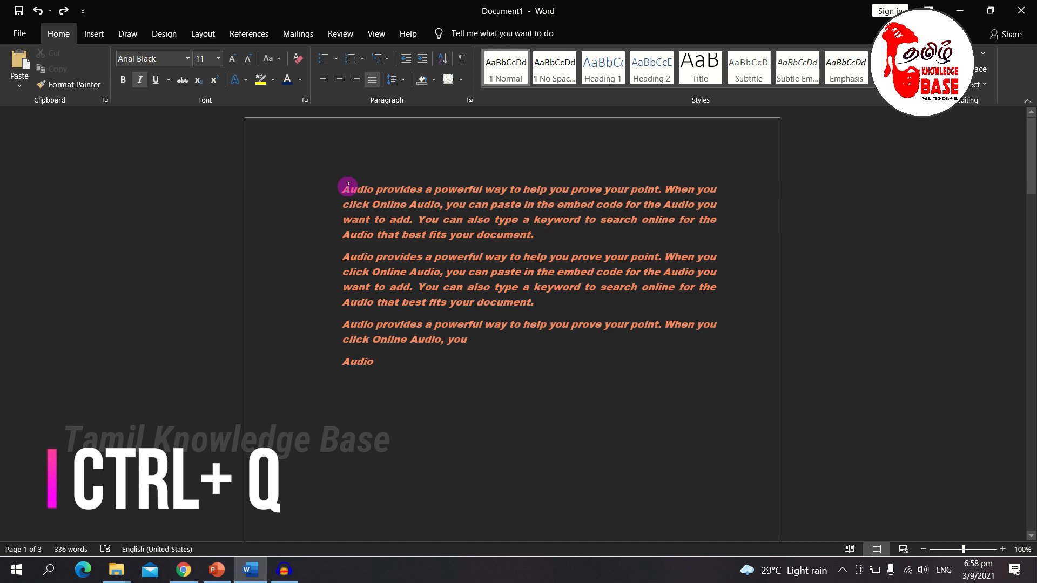
# - Clear the first paragraph's indent and justified alignment, and align that paragraph to the right
pyautogui.hotkey('ctrl', 'q')
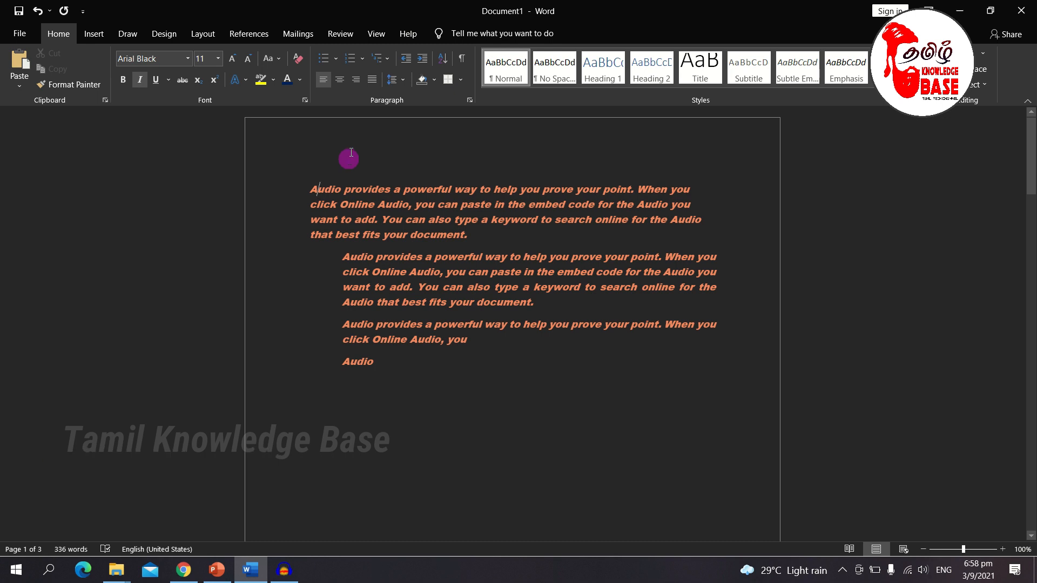
pyautogui.click(356, 86)
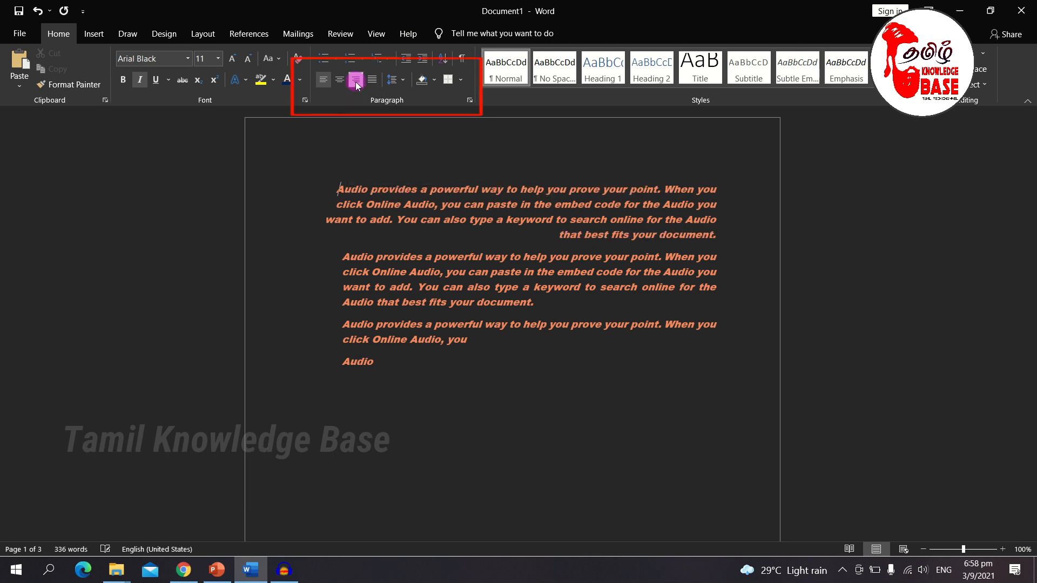
pyautogui.click(356, 81)
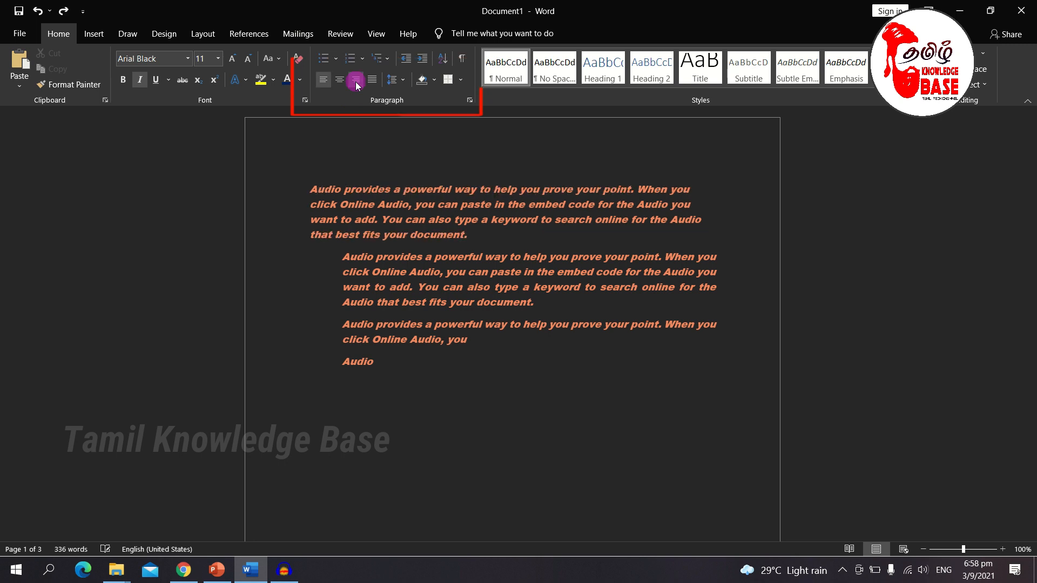
pyautogui.click(357, 80)
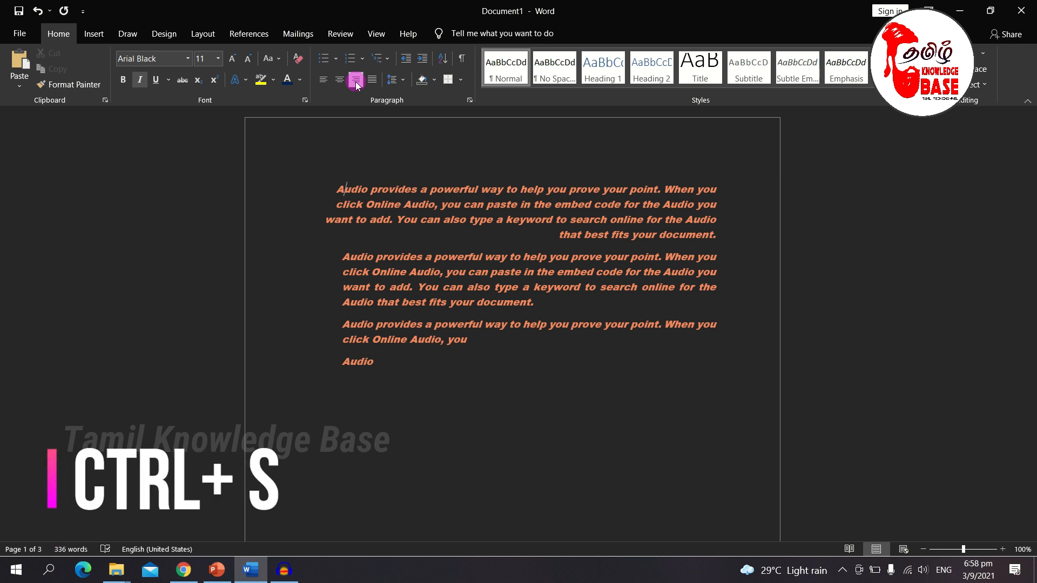
# - Save the document in the Downloads folder as a Word Document named "Audio provides a powerful way to help you prove your point"
pyautogui.hotkey('ctrl', 's')
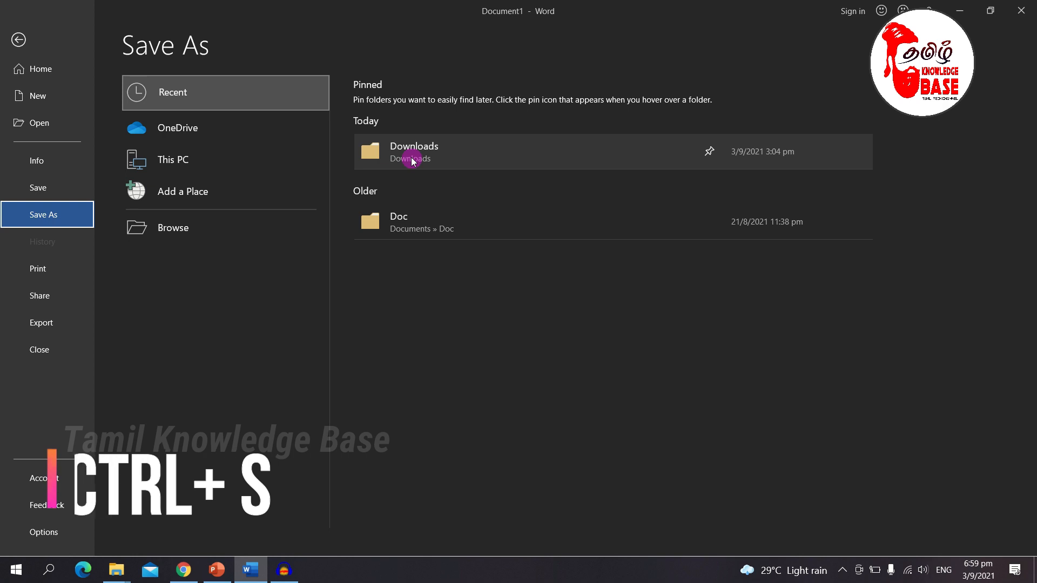
pyautogui.press('Escape')
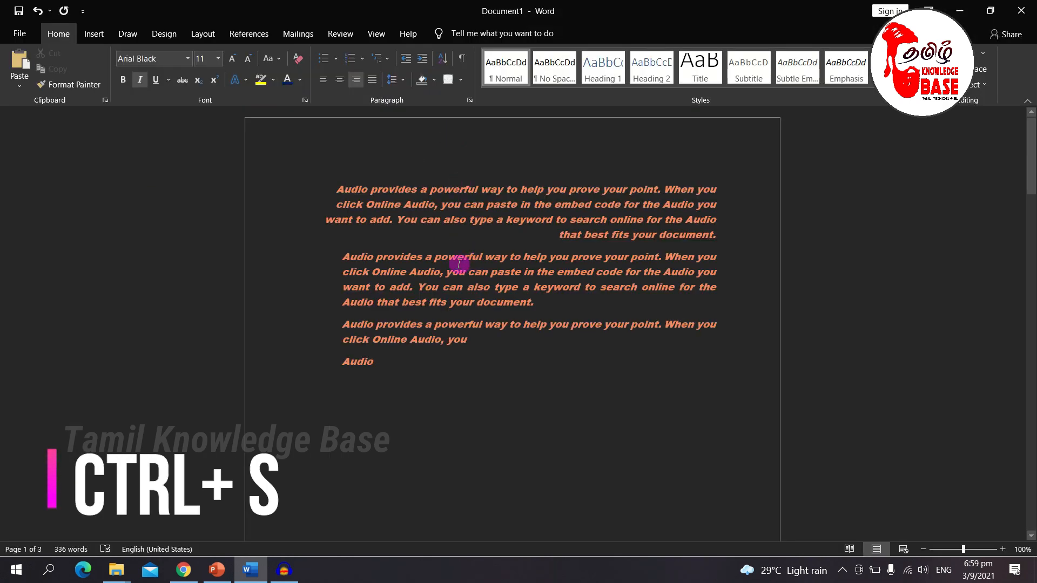
pyautogui.hotkey('ctrl', 's')
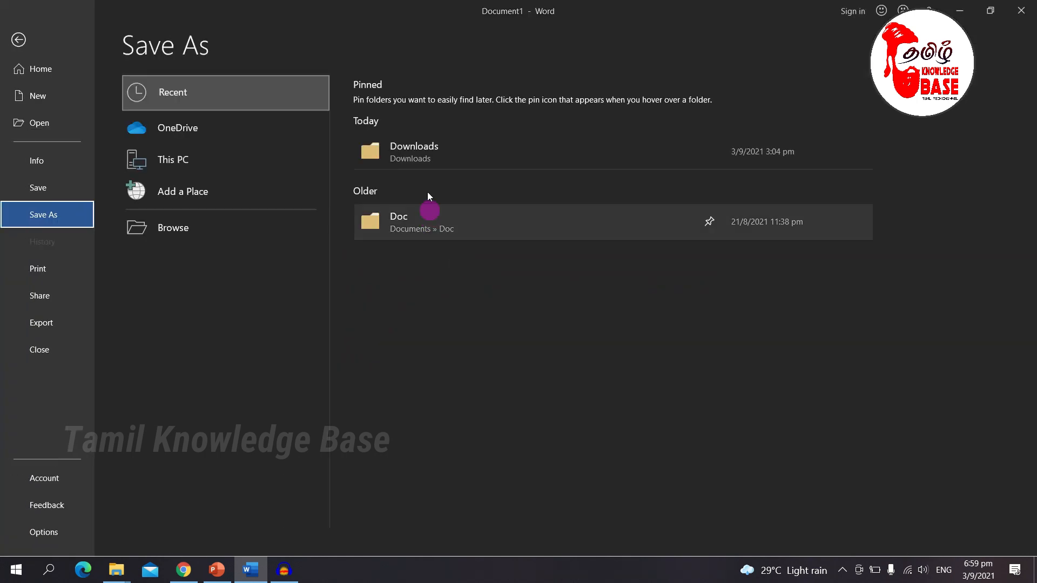
pyautogui.click(423, 155)
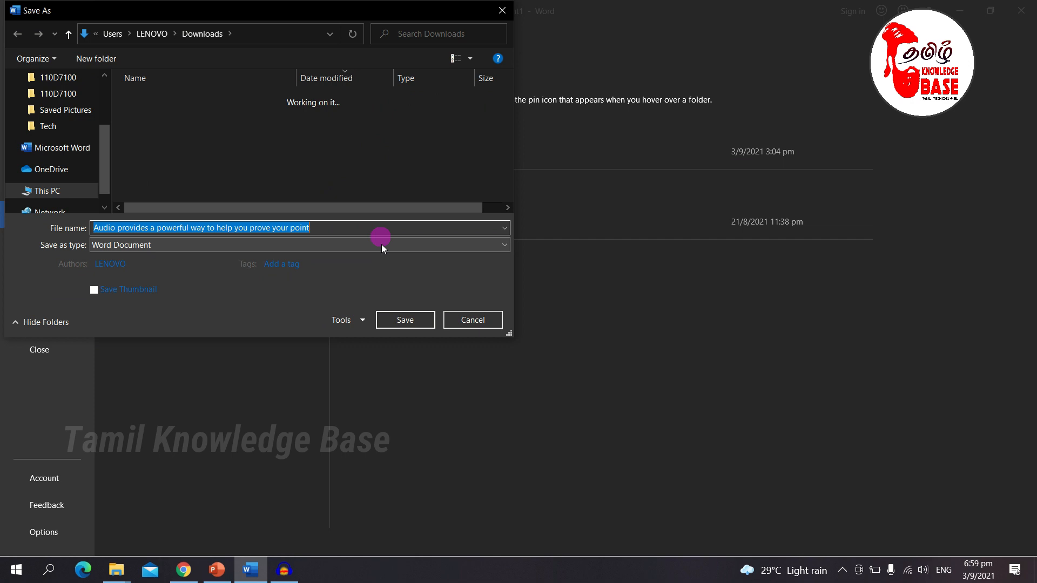
pyautogui.click(399, 323)
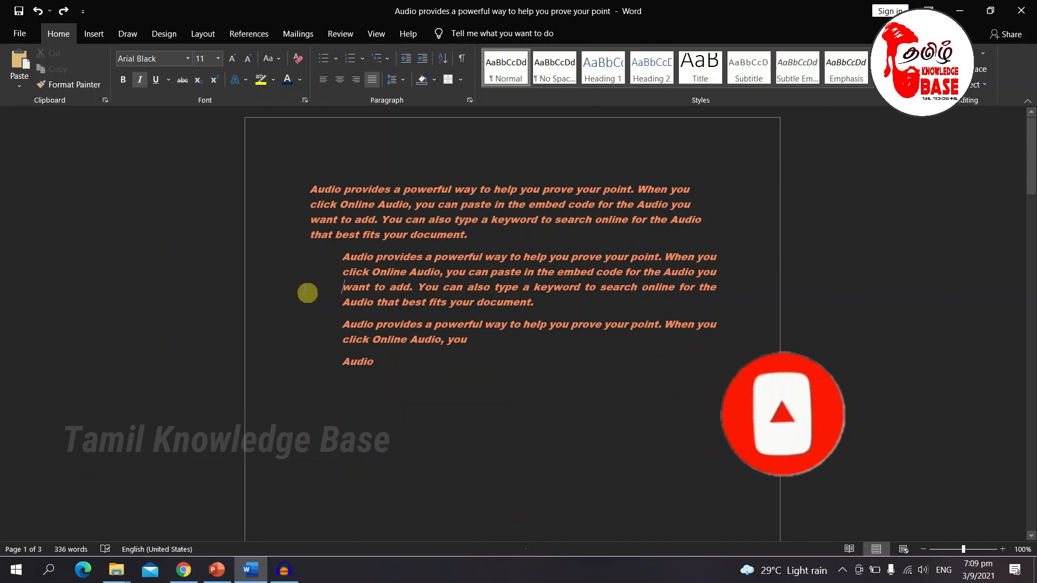
# - Increase the hanging indent of the first paragraph by three levels
pyautogui.click(311, 190)
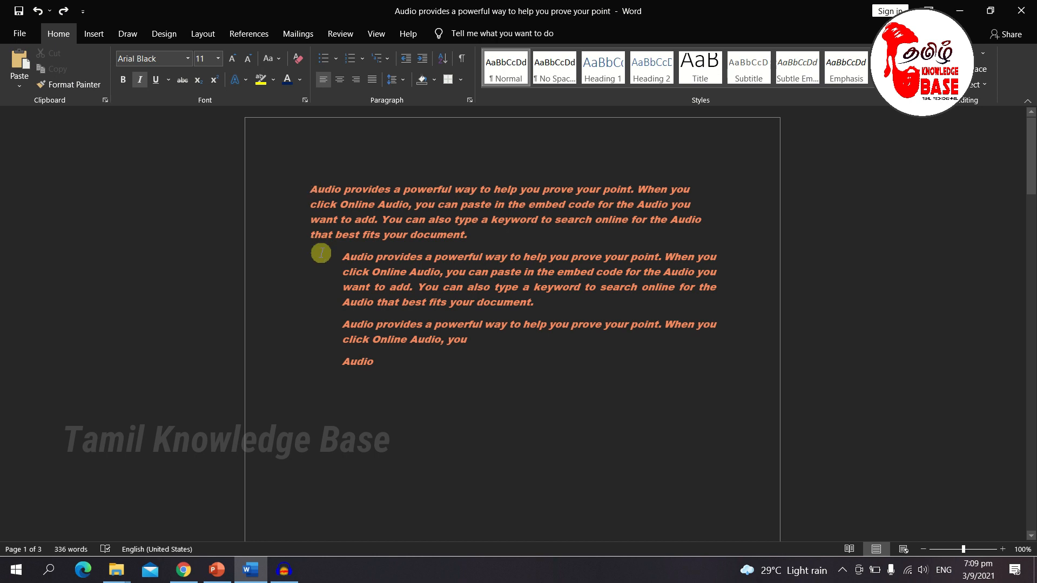
pyautogui.hotkey('ctrl', 't')
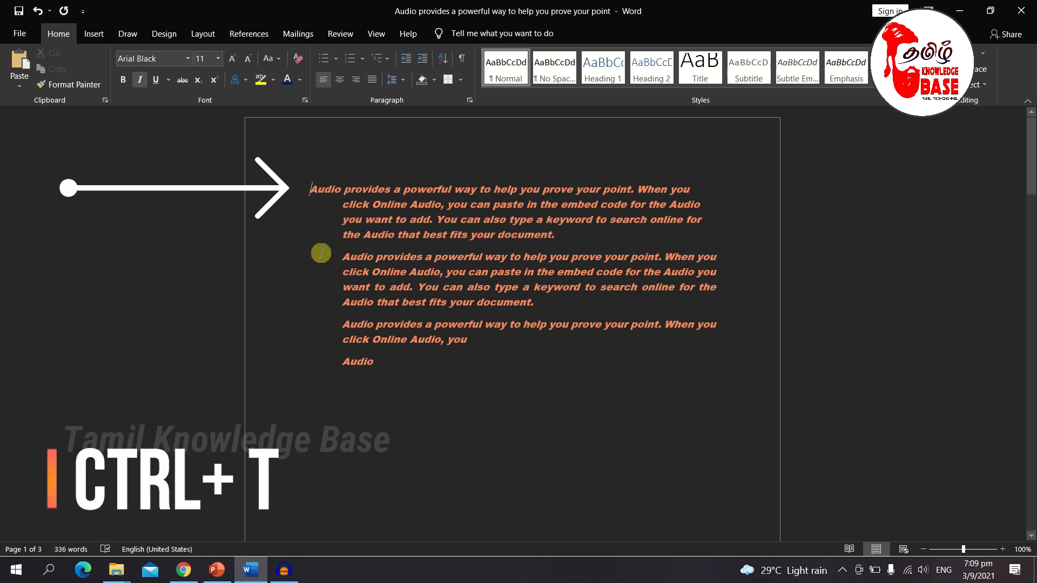
pyautogui.hotkey('ctrl', 't')
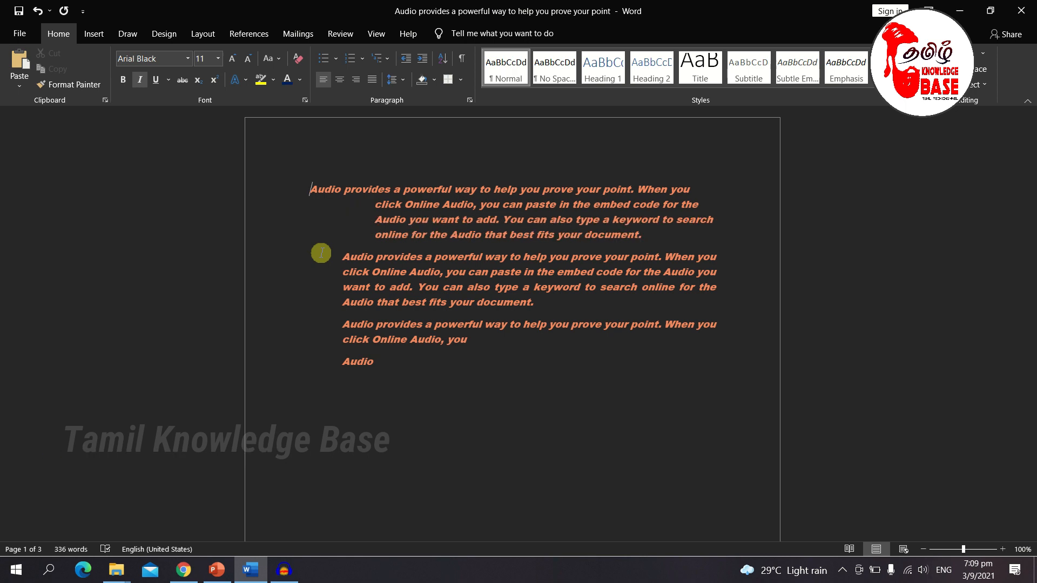
pyautogui.hotkey('ctrl', 't')
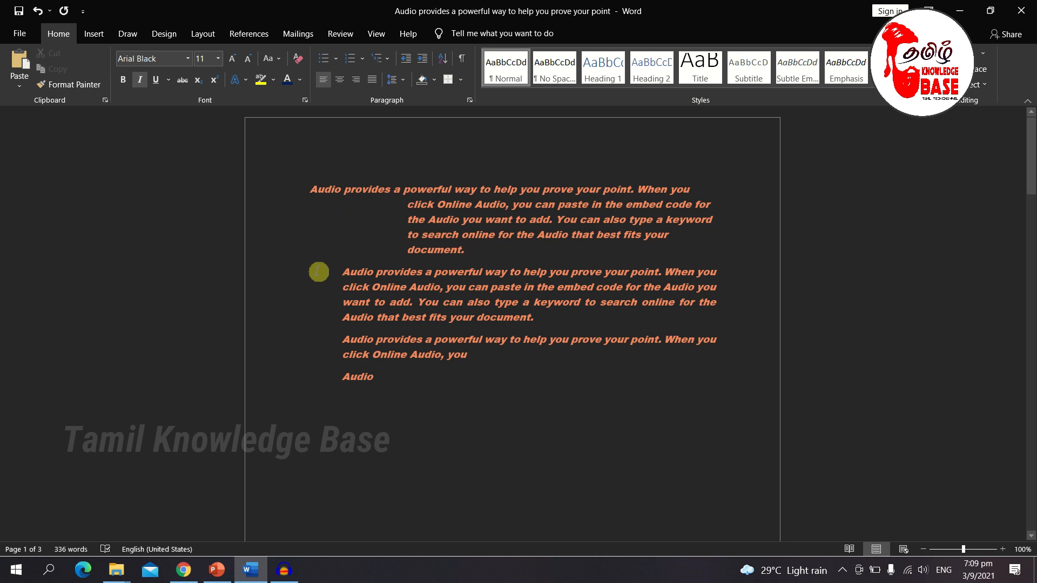
# - Reduce the first paragraph's hanging indent by three levels to remove it
pyautogui.hotkey('ctrl', 'shift', 't')
pyautogui.hotkey('ctrl', 'shift', 't')
pyautogui.hotkey('ctrl', 'shift', 't')
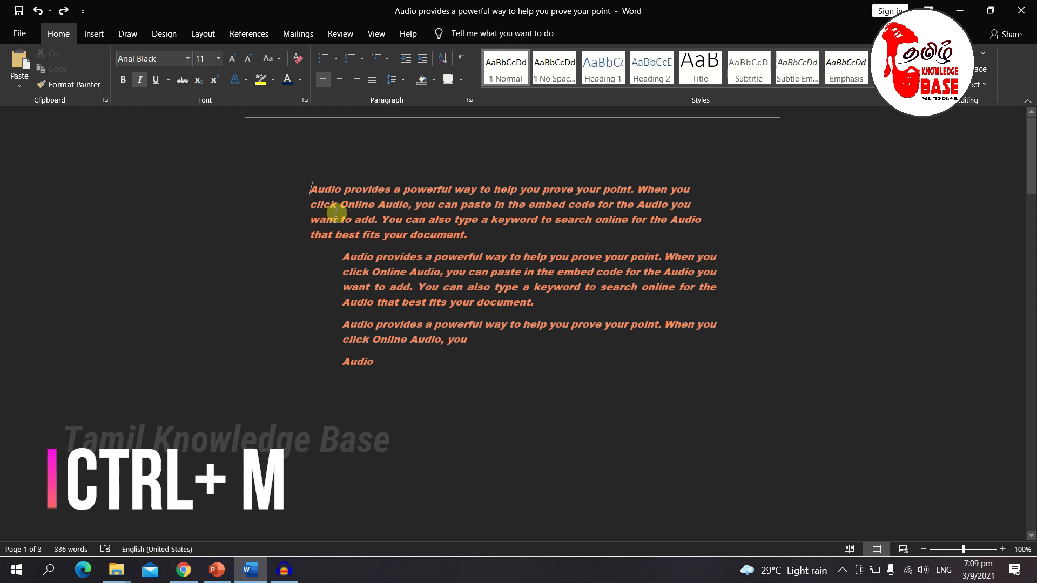
# - Increase the first paragraph's left indent by one level and add one level of hanging indent
pyautogui.hotkey('ctrl', 'm')
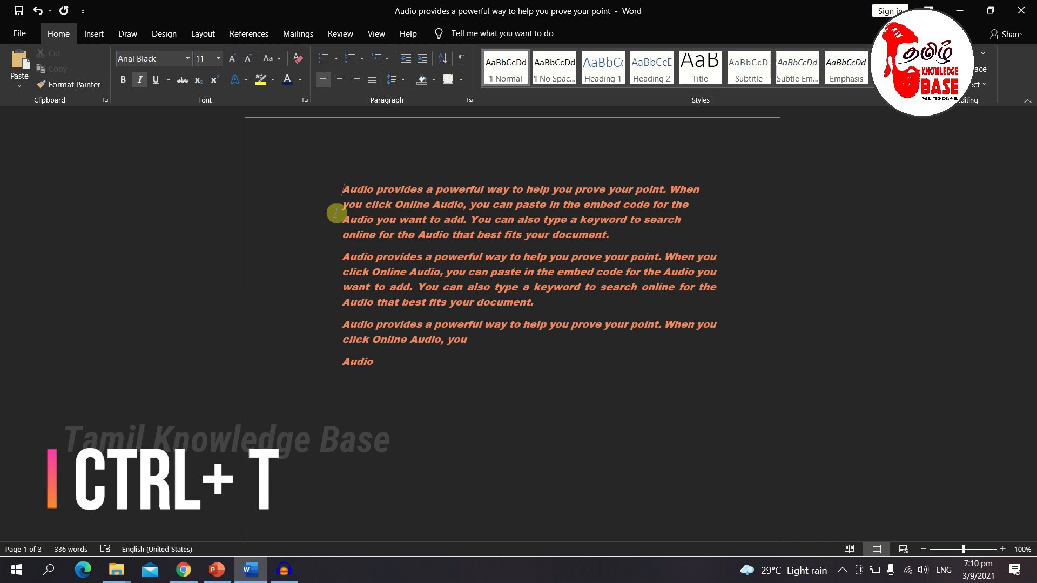
pyautogui.hotkey('ctrl', 't')
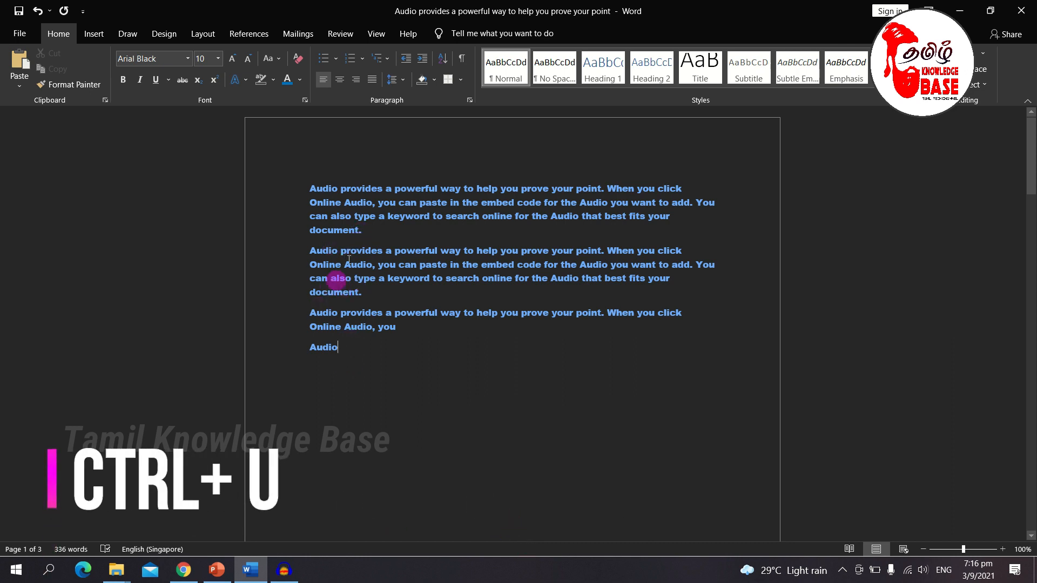
# - Underline the whole first paragraph and change its underline style to dot-dash
pyautogui.moveTo(384, 230); pyautogui.dragTo(301, 187)
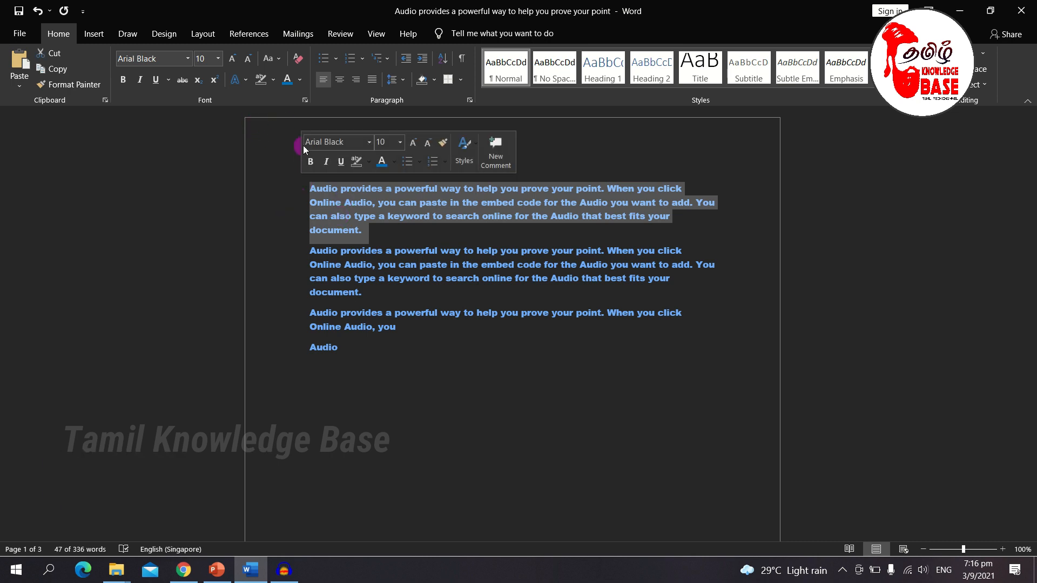
pyautogui.hotkey('ctrl', 'u')
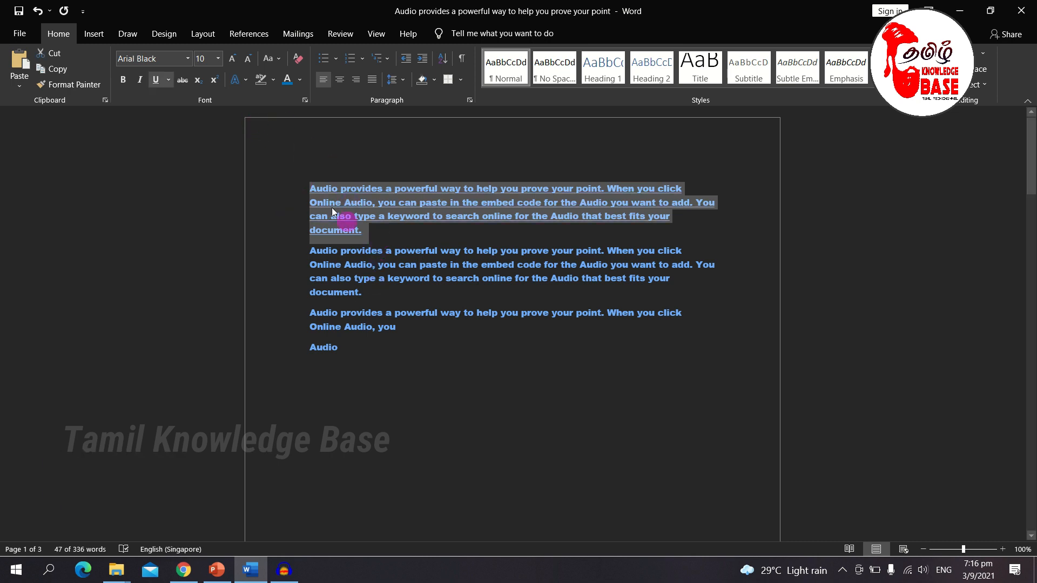
pyautogui.click(169, 80)
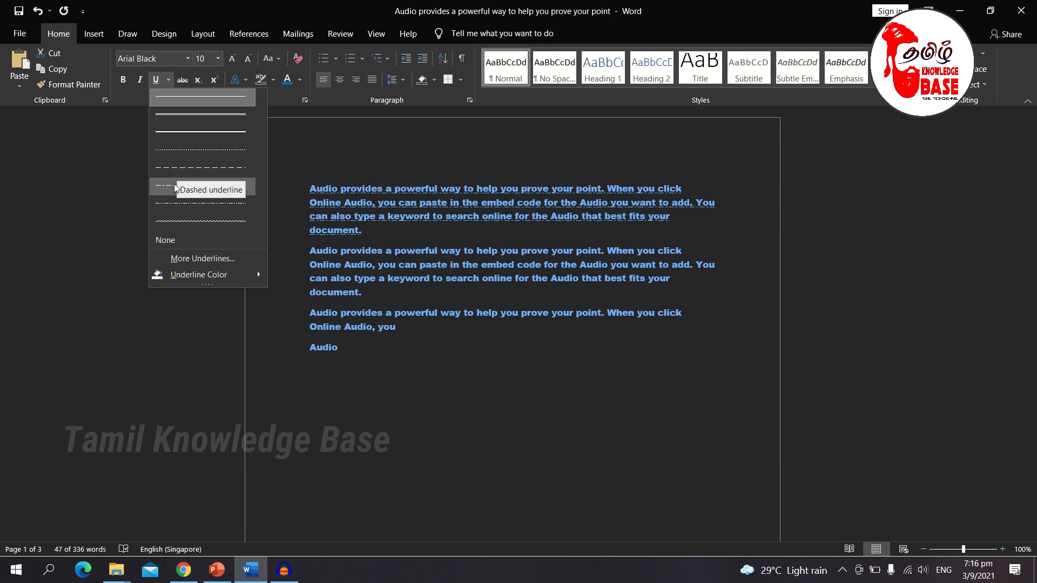
pyautogui.click(187, 195)
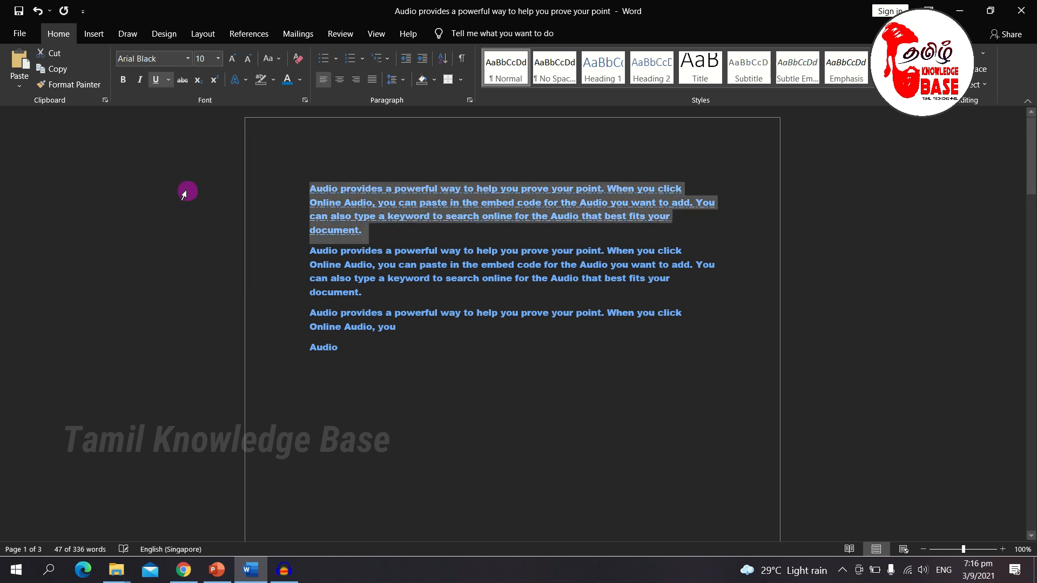
pyautogui.click(361, 236)
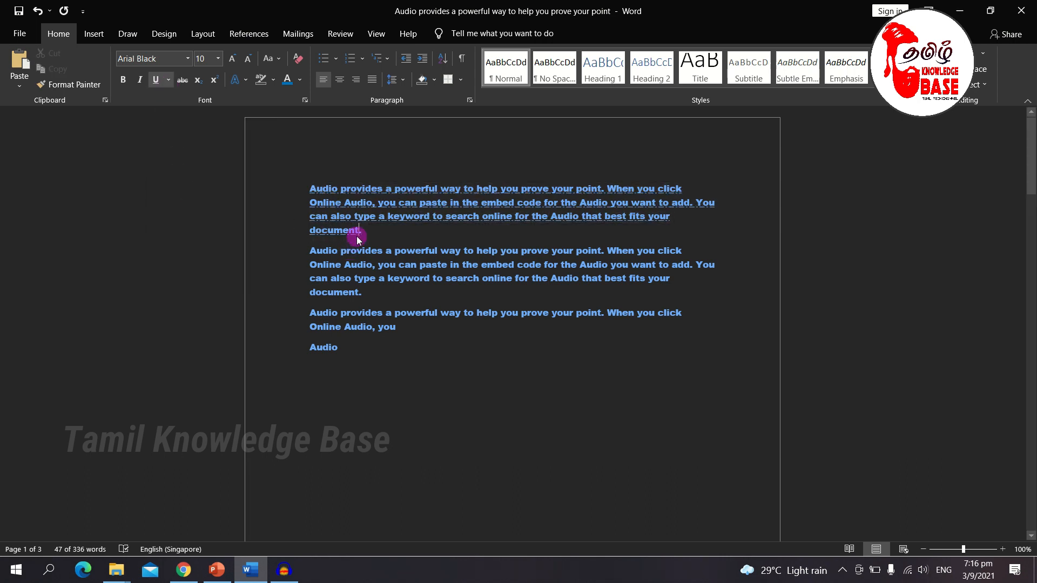
# - Undo the first paragraph's dot-dash underline style and paste a copy of that paragraph below the line "Audio"
pyautogui.doubleClick(287, 187)
pyautogui.hotkey('ctrl', 'c')
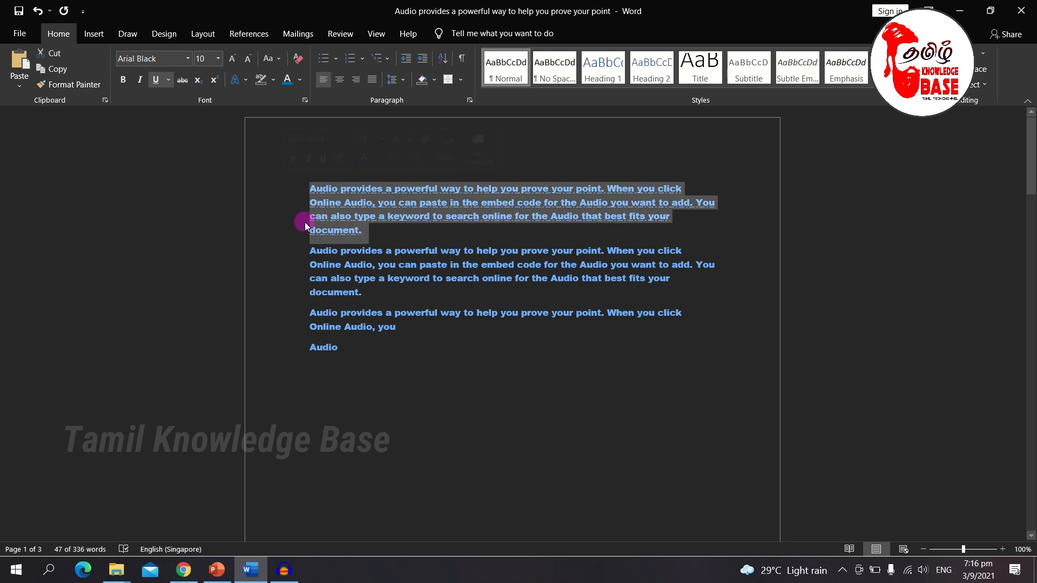
pyautogui.hotkey('ctrl', 'z')
pyautogui.click(356, 385)
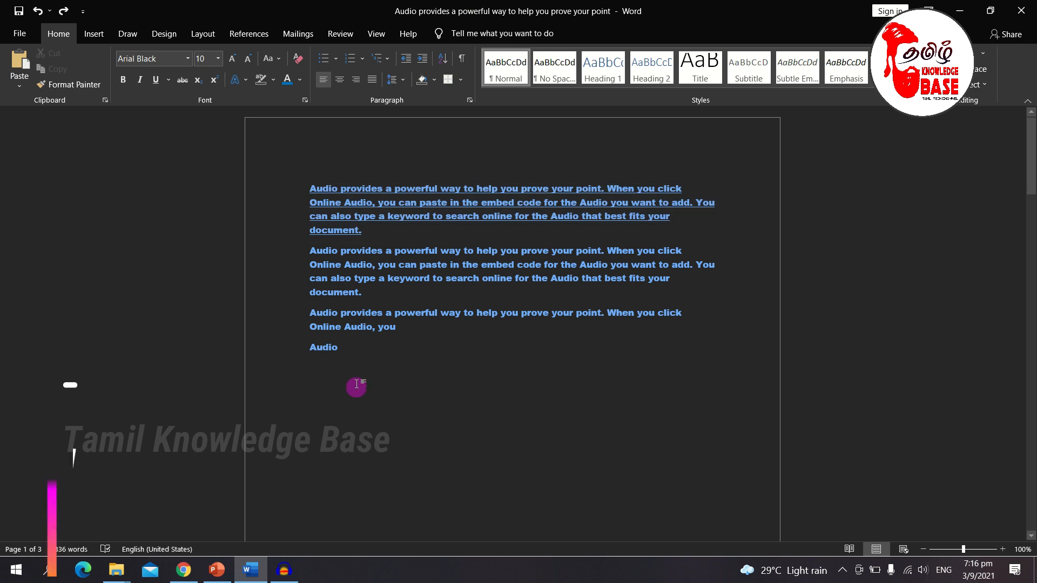
pyautogui.hotkey('ctrl', 'v')
pyautogui.moveTo(381, 230); pyautogui.dragTo(297, 185)
pyautogui.moveTo(385, 411); pyautogui.dragTo(313, 372)
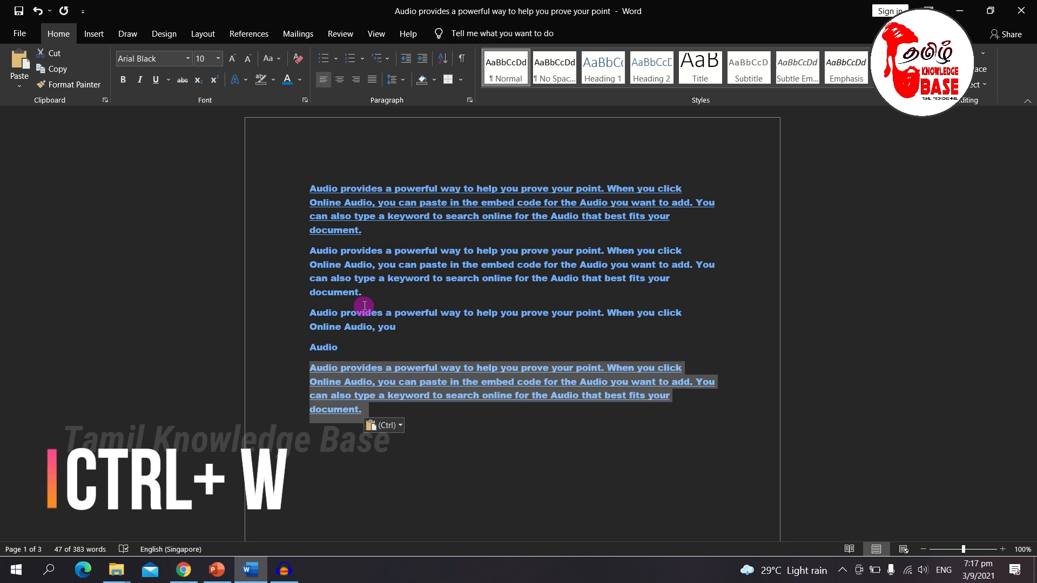
# - Close the document with its changes saved and reopen it from the recent documents
pyautogui.hotkey('ctrl', 'w')
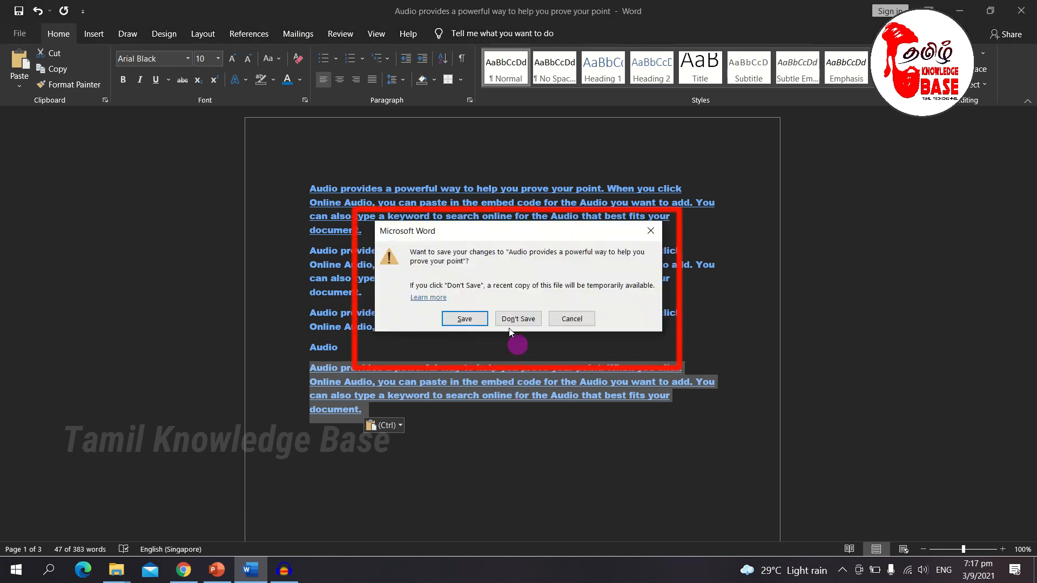
pyautogui.click(472, 321)
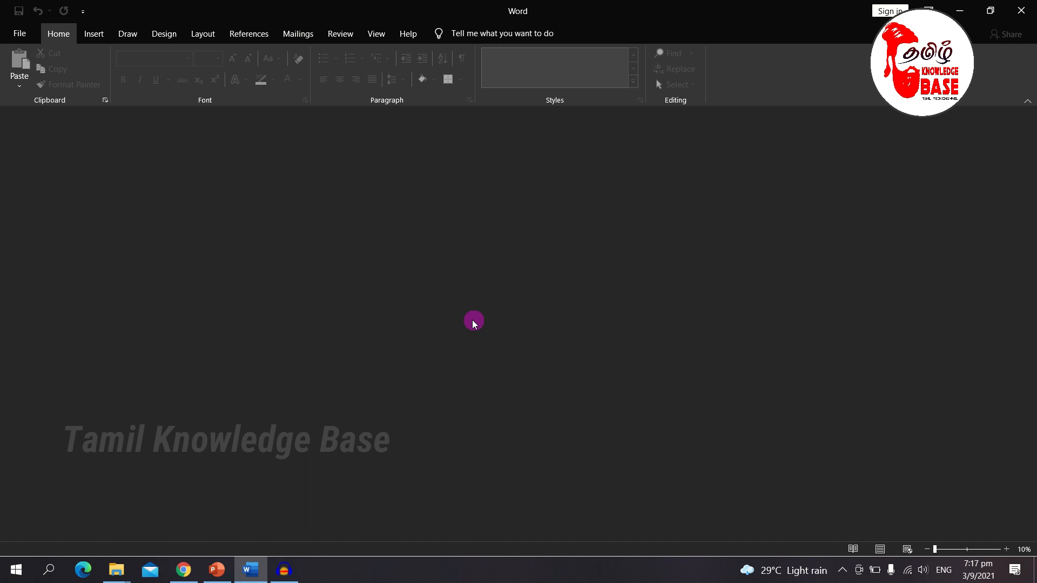
pyautogui.click(19, 33)
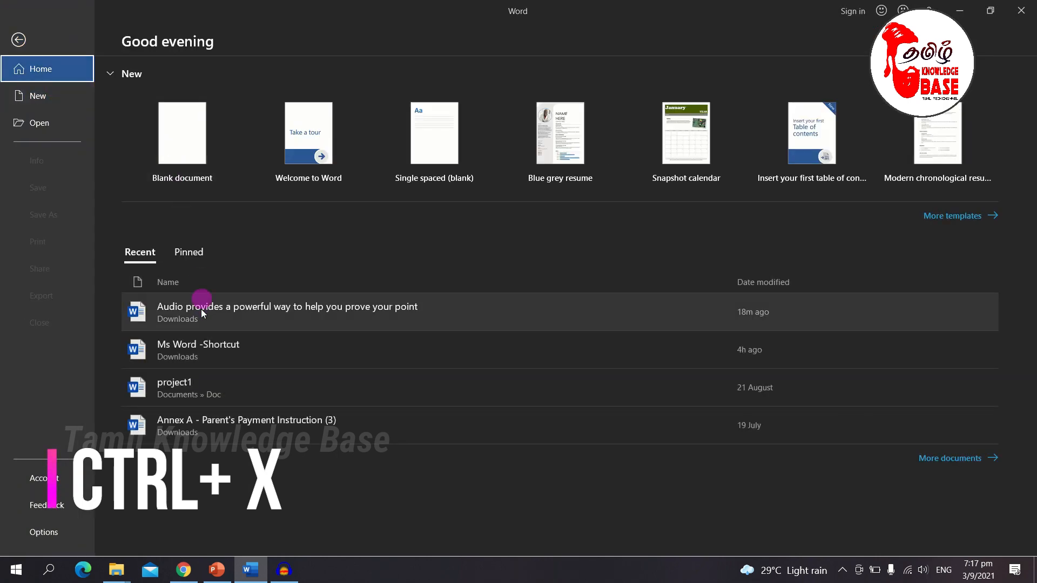
pyautogui.click(201, 309)
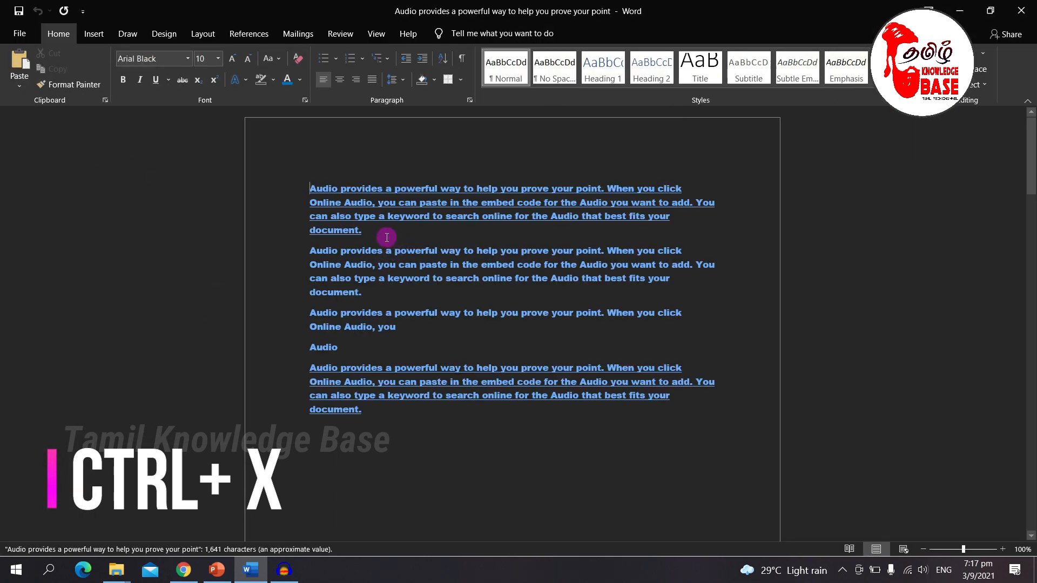
# - Cut the underlined first paragraph and paste it at the end of the text
pyautogui.moveTo(387, 236); pyautogui.dragTo(297, 186)
pyautogui.hotkey('ctrl', 'c')
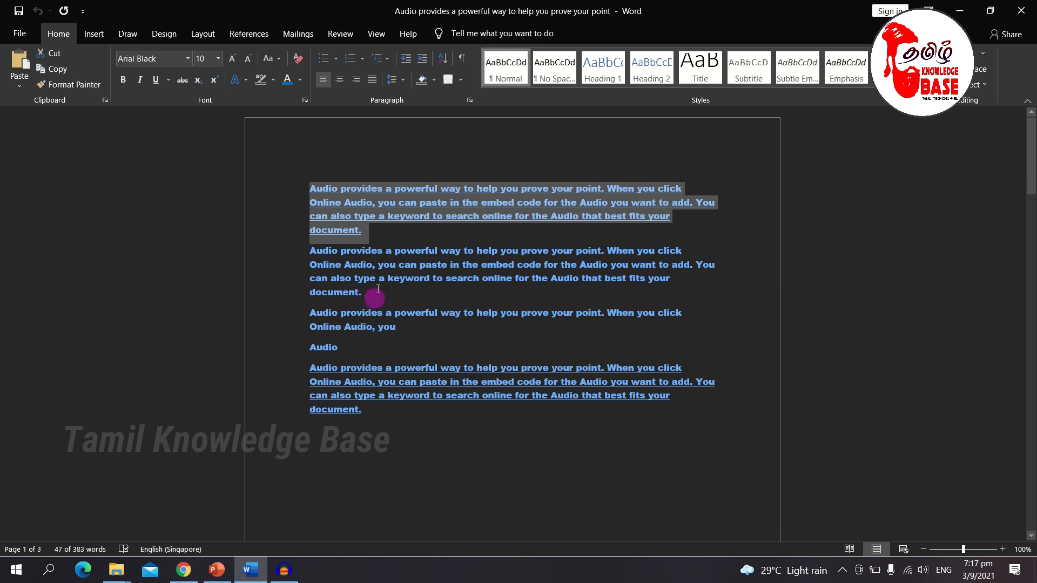
pyautogui.press('Delete')
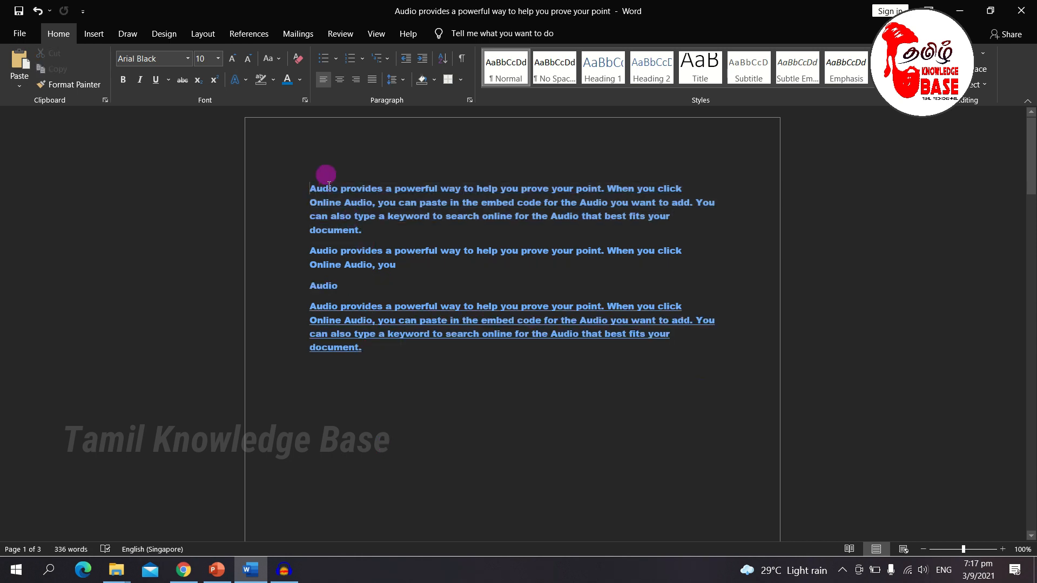
pyautogui.hotkey('ctrl', 'v')
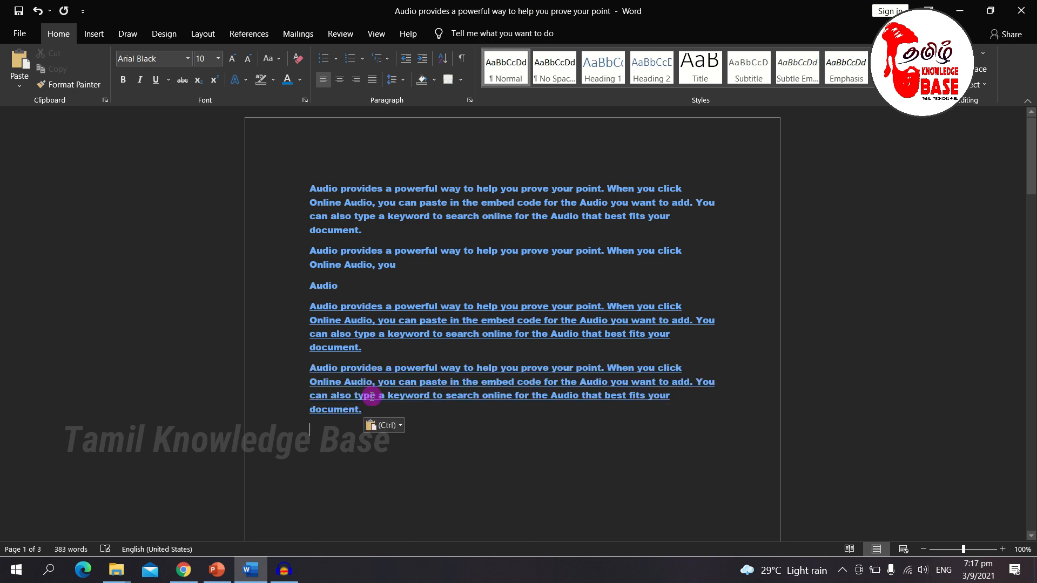
# - Colour the underlined paragraph directly below "Audio" red, and move it to the end of the text by cutting and pasting
pyautogui.moveTo(377, 350); pyautogui.dragTo(304, 305)
pyautogui.click(299, 80)
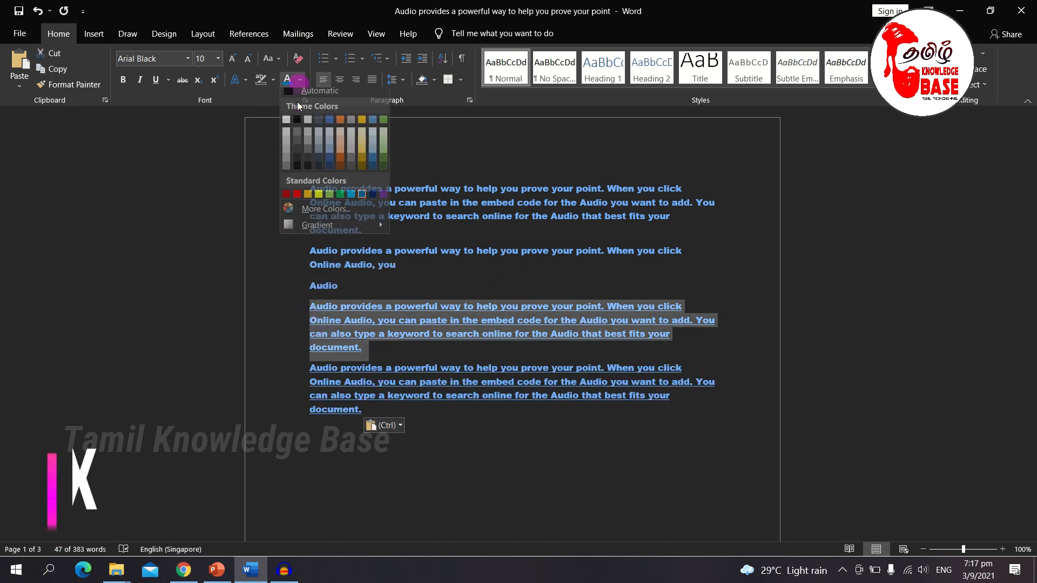
pyautogui.click(297, 200)
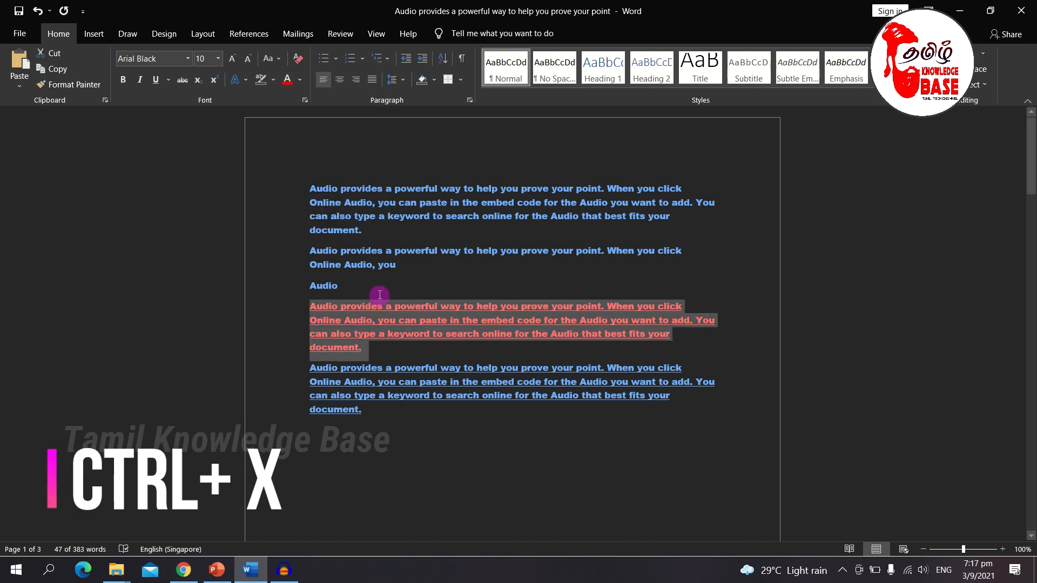
pyautogui.hotkey('ctrl', 'x')
pyautogui.click(364, 395)
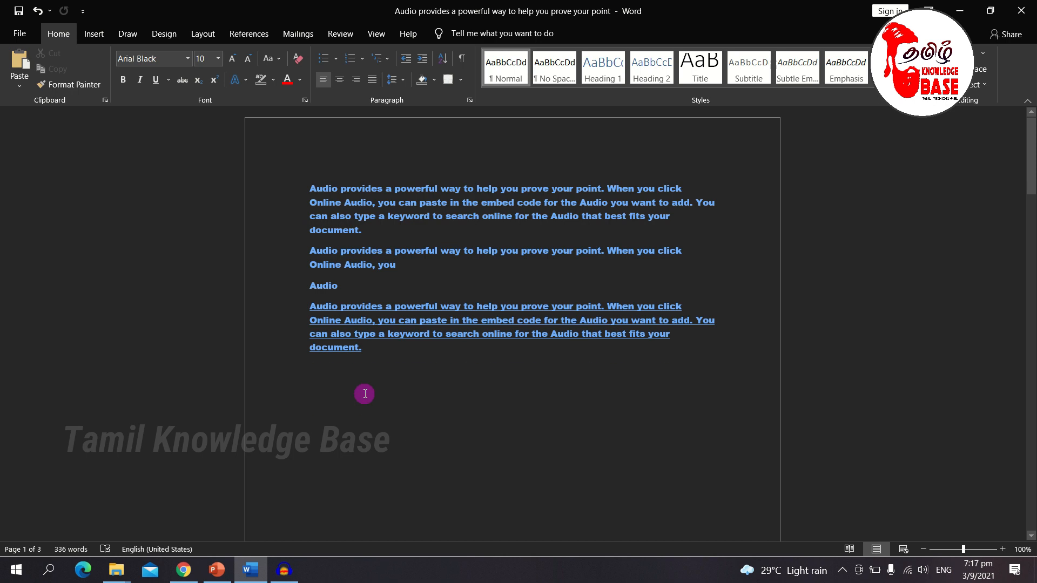
pyautogui.hotkey('ctrl', 'v')
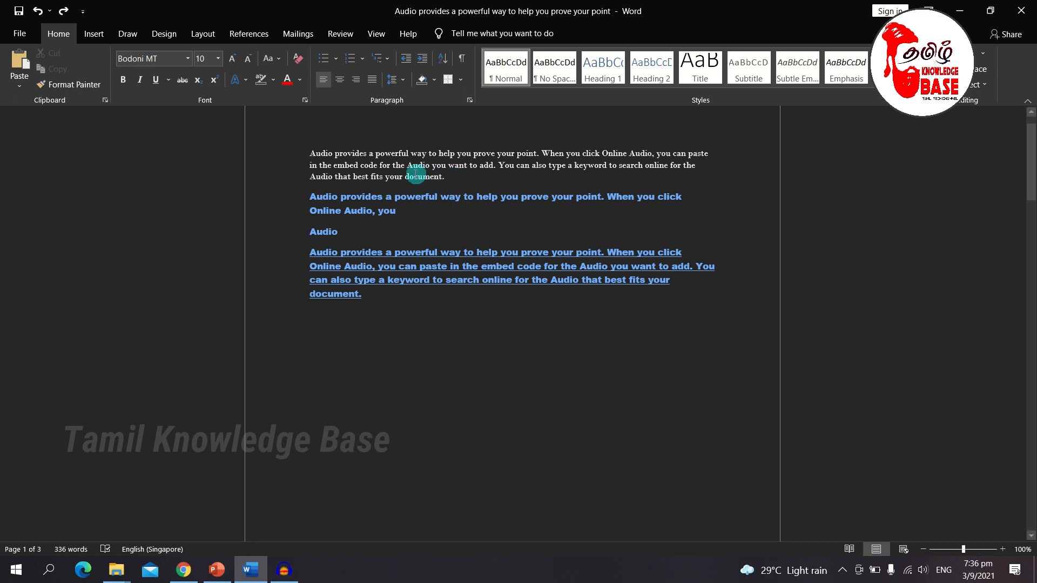
# - Format the whole white Bodoni MT paragraph above the blue text in red and bold
pyautogui.tripleClick(372, 162)
pyautogui.moveTo(372, 162); pyautogui.dragTo(309, 148)
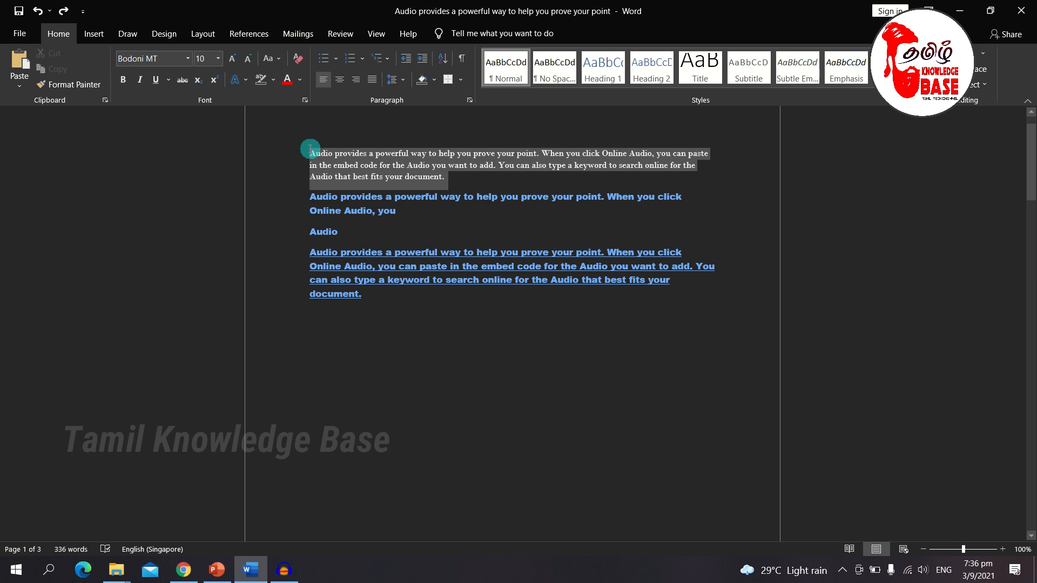
pyautogui.click(287, 80)
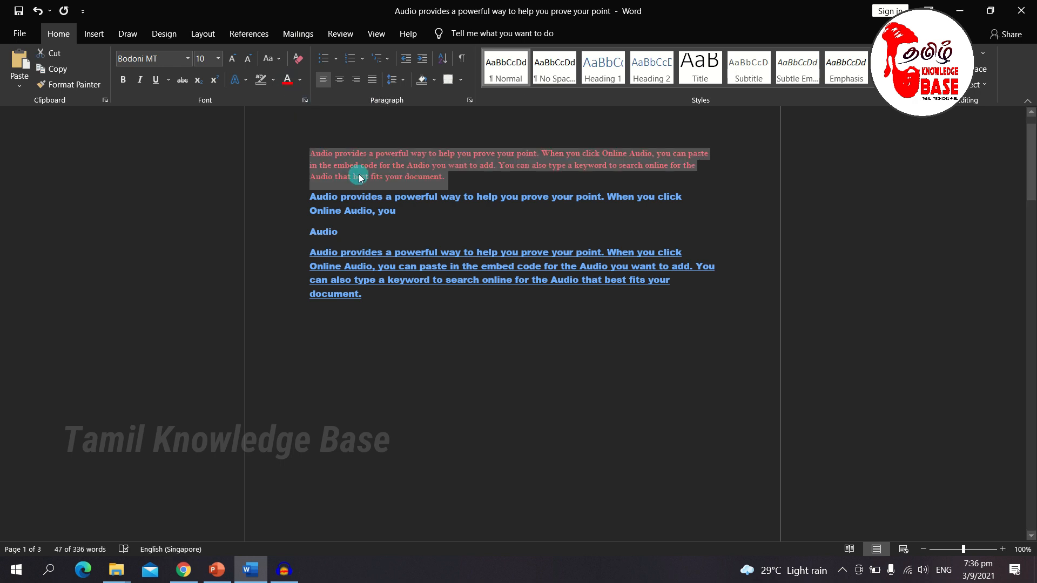
pyautogui.click(123, 82)
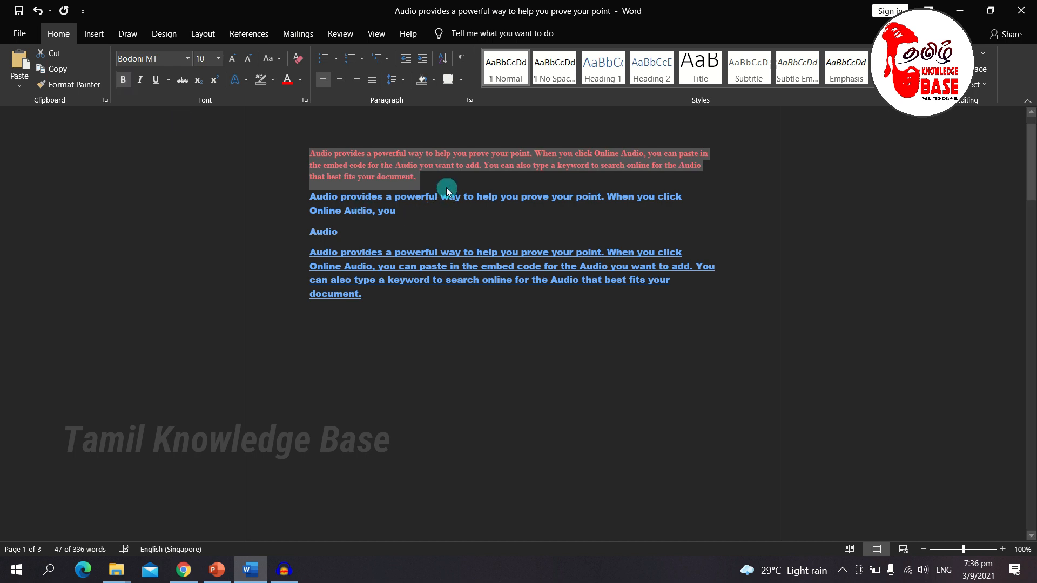
# - Copy the red bold paragraph and paste it on a new line directly below itself
pyautogui.click(425, 179)
pyautogui.moveTo(425, 180); pyautogui.dragTo(312, 154)
pyautogui.hotkey('ctrl', 'c')
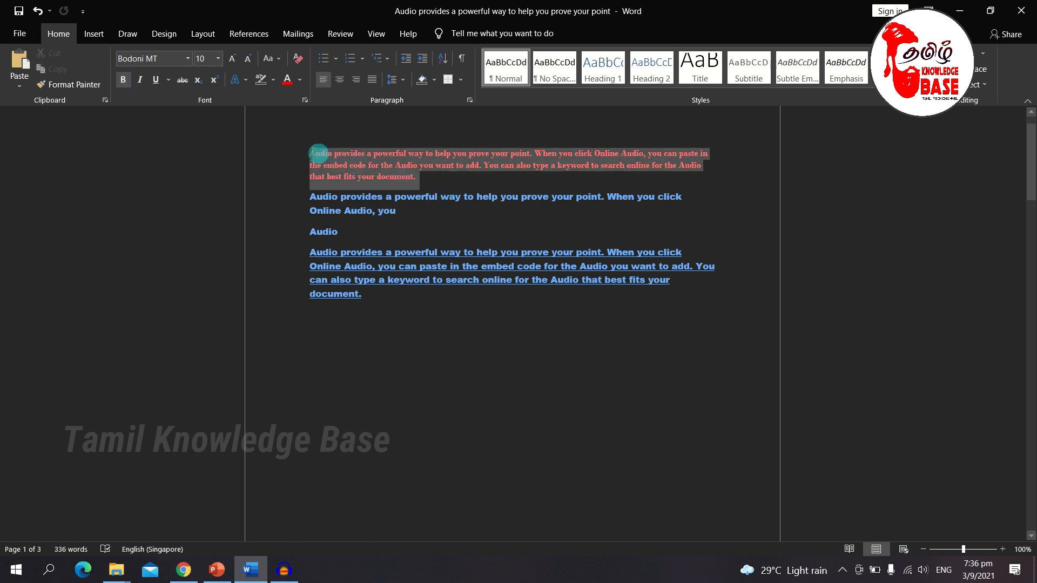
pyautogui.click(425, 178)
pyautogui.press('Return')
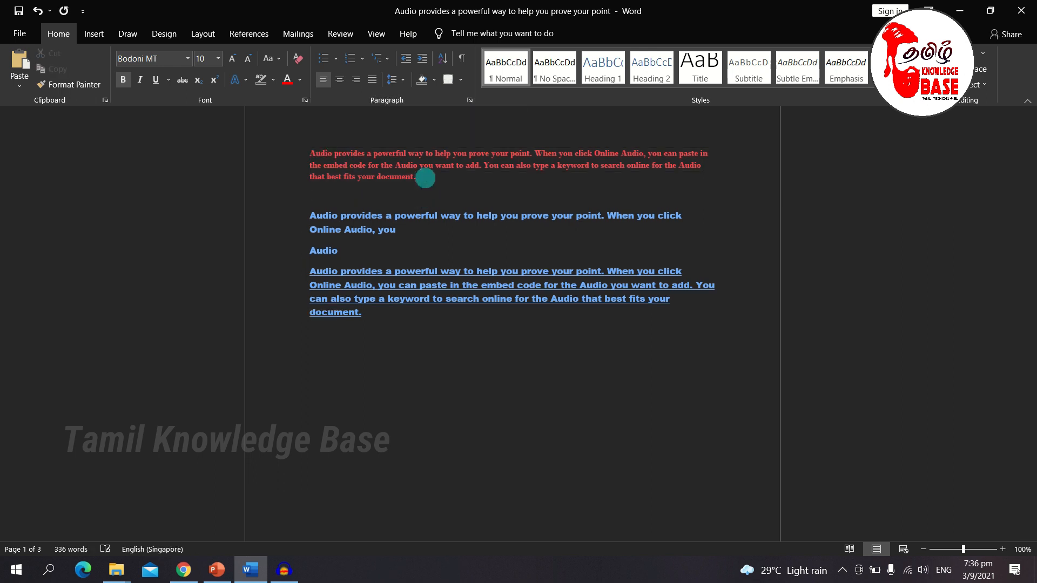
pyautogui.hotkey('ctrl', 'v')
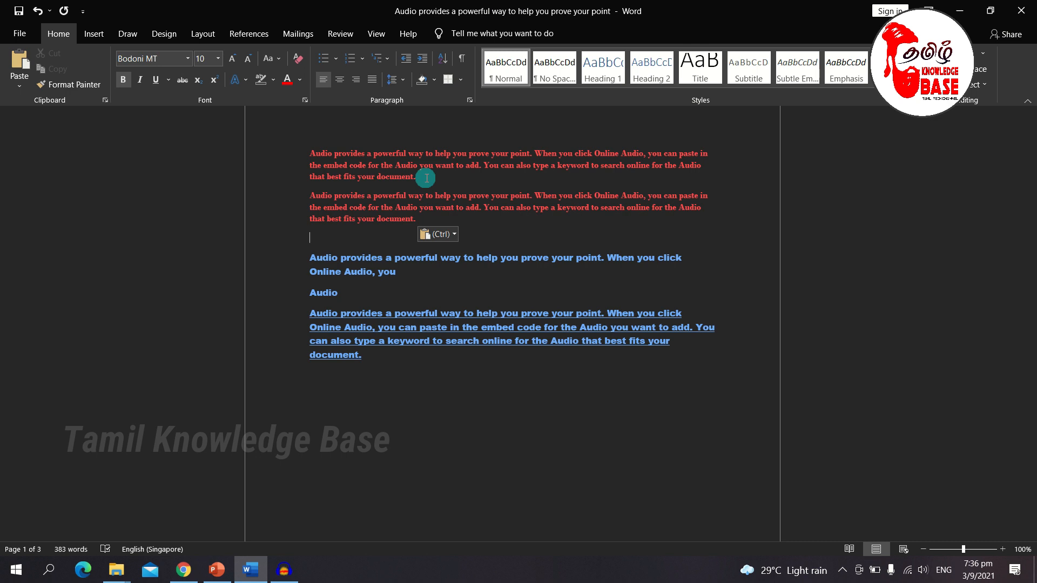
# - Repeat the last paste three times to add three more copies of the red paragraph
pyautogui.hotkey('ctrl', 'y')
pyautogui.hotkey('ctrl', 'y')
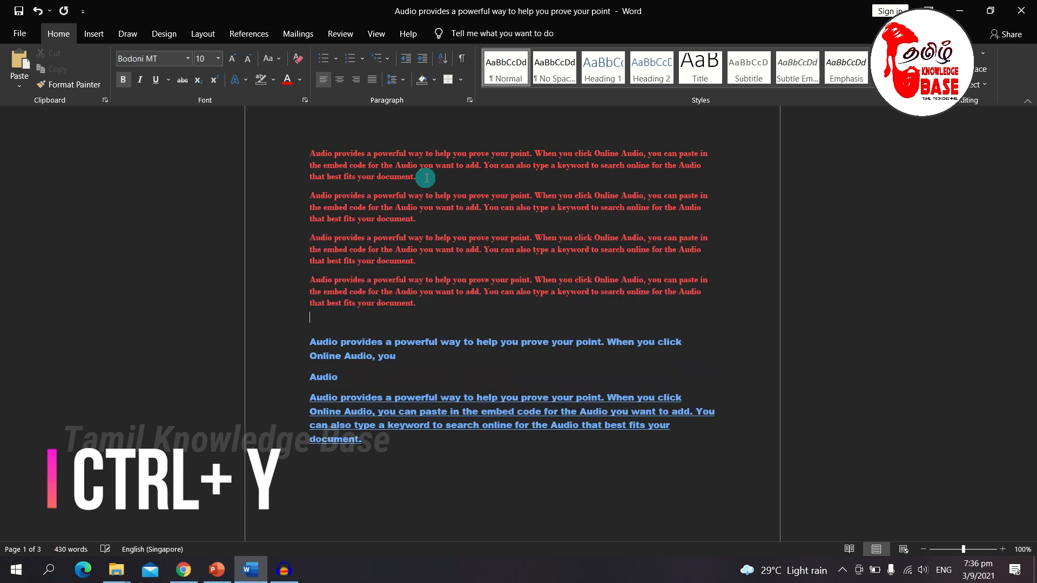
pyautogui.hotkey('ctrl', 'y')
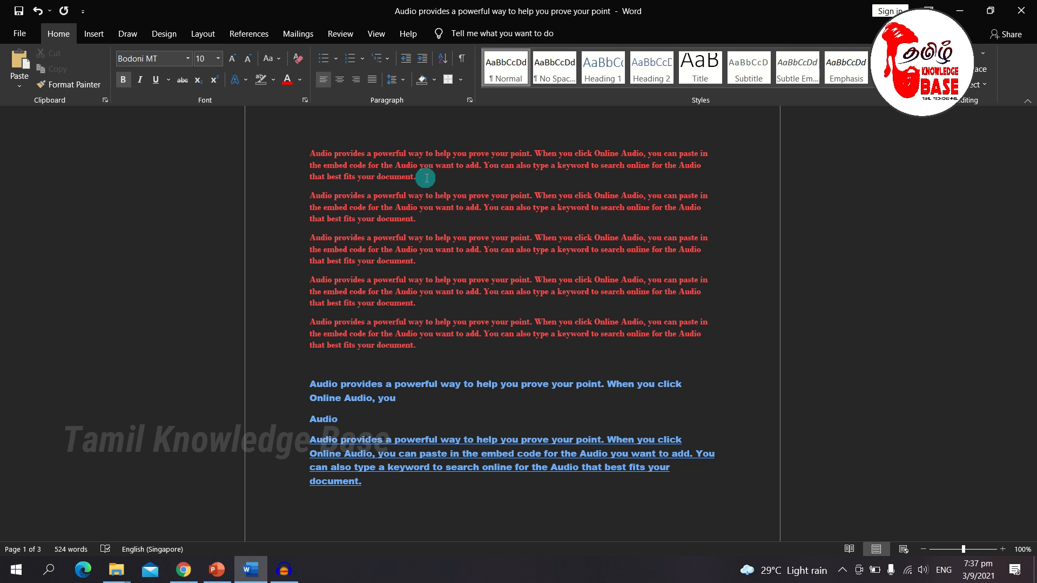
# - Undo all pasted copies of the red paragraph and the new line added below it
pyautogui.hotkey('ctrl', 'z')
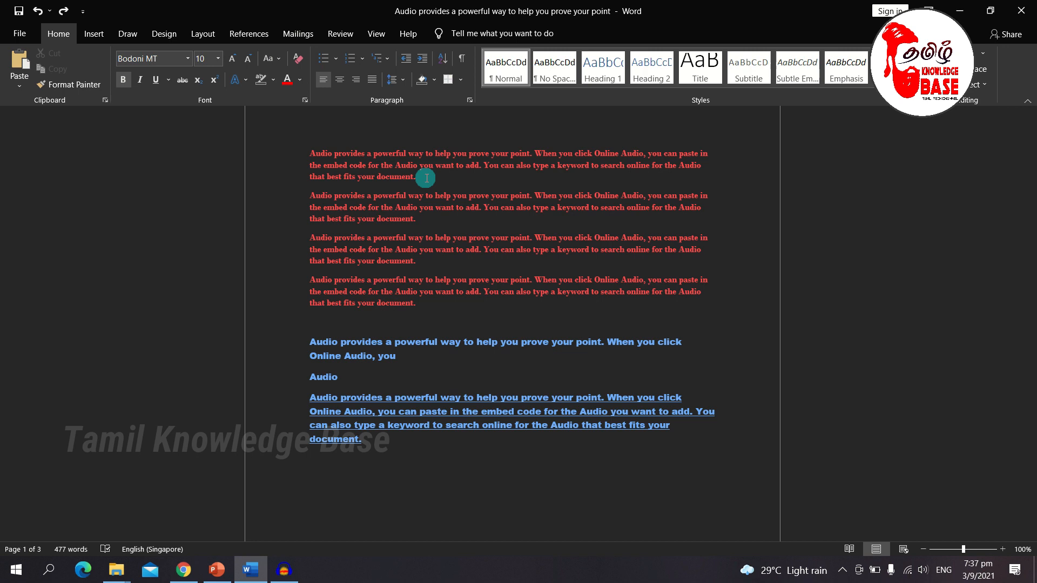
pyautogui.hotkey('ctrl', 'z')
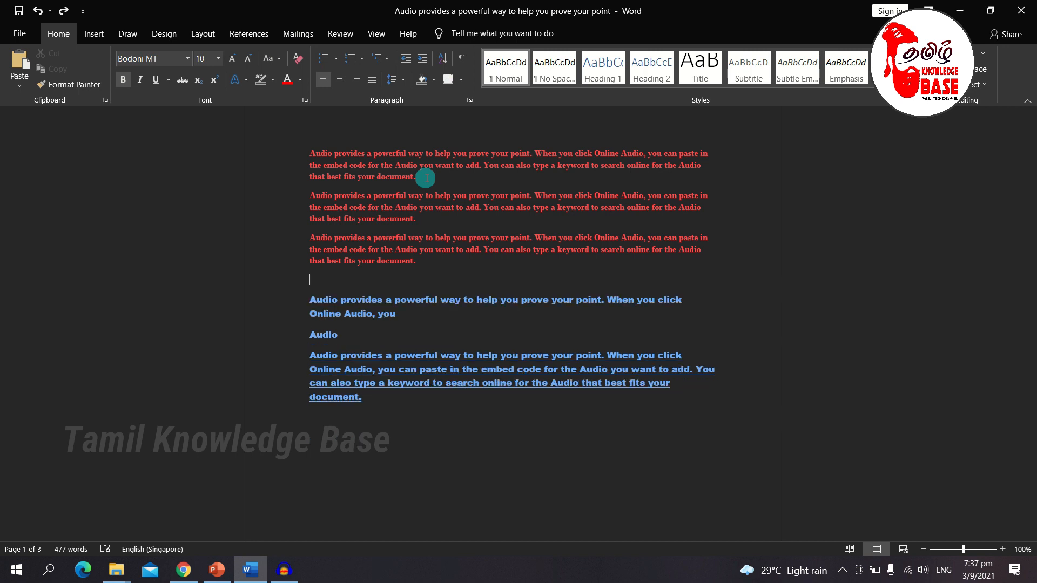
pyautogui.hotkey('ctrl', 'z')
pyautogui.hotkey('ctrl', 'z')
pyautogui.hotkey('ctrl', 'z')
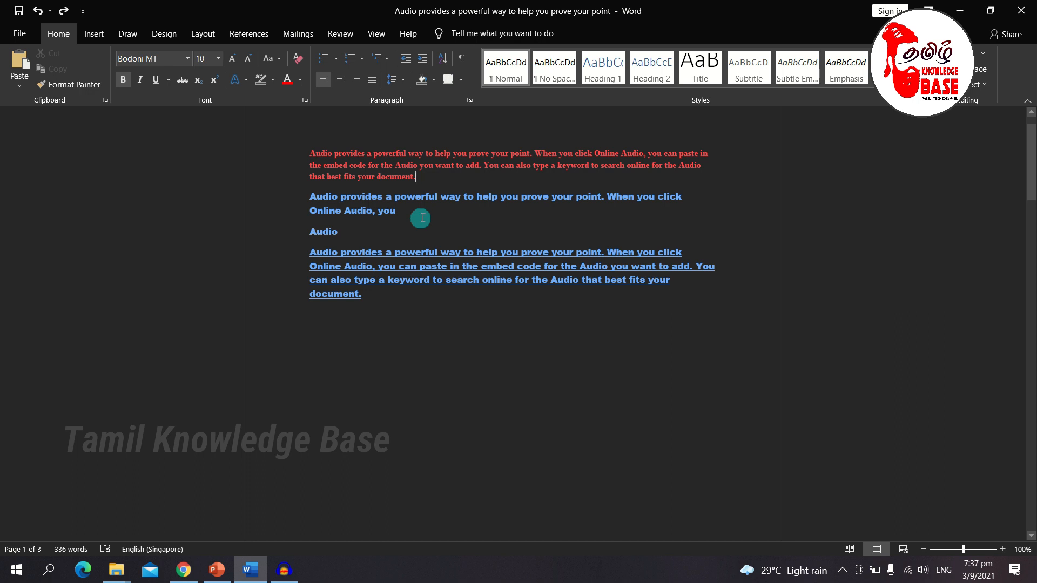
# - Colour the two-line paragraph above "Audio" red and undo that colour change
pyautogui.moveTo(415, 215); pyautogui.dragTo(307, 197)
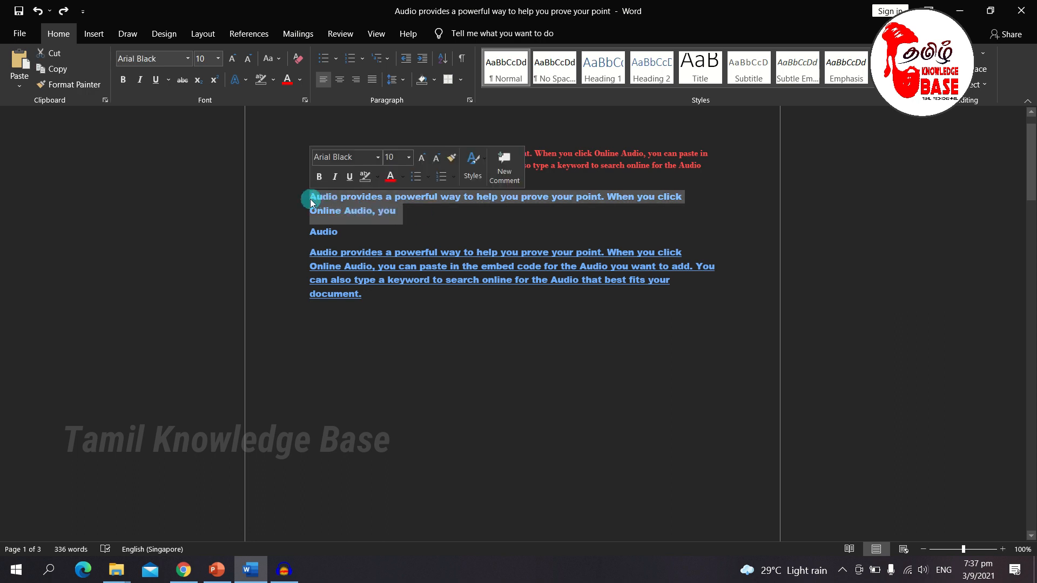
pyautogui.click(284, 84)
pyautogui.hotkey('ctrl', 'z')
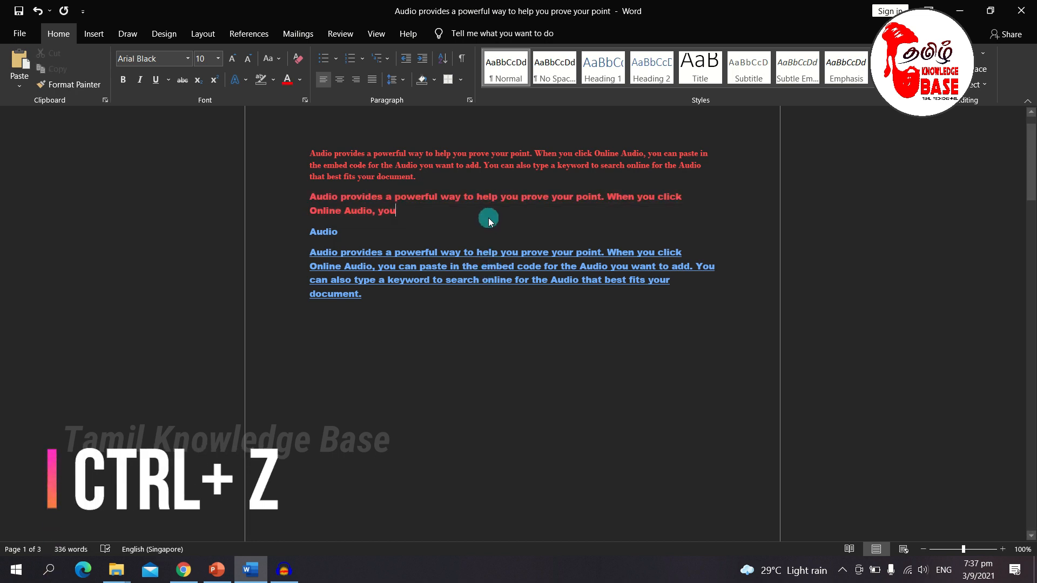
pyautogui.hotkey('ctrl', 'z')
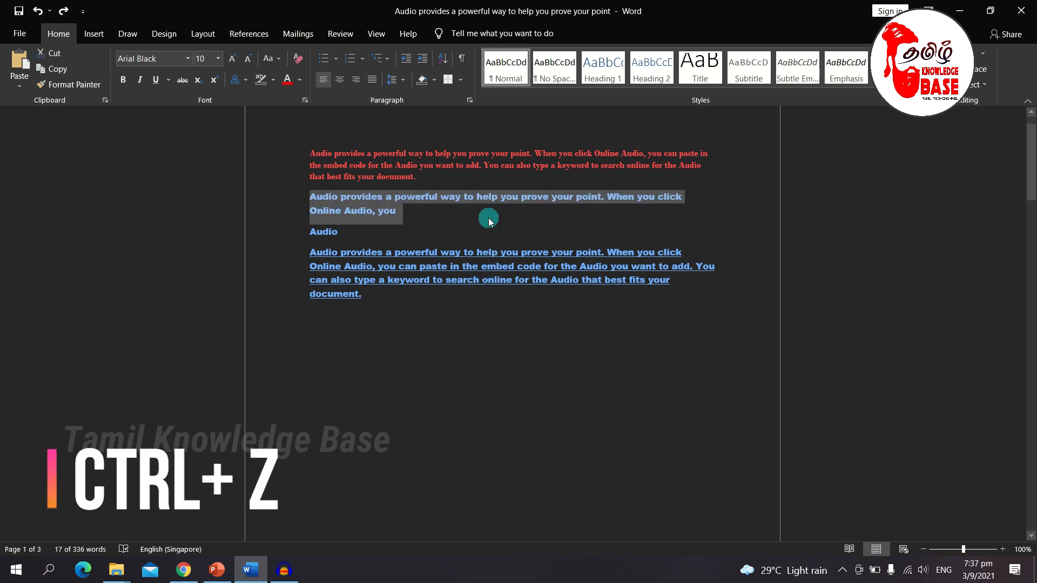